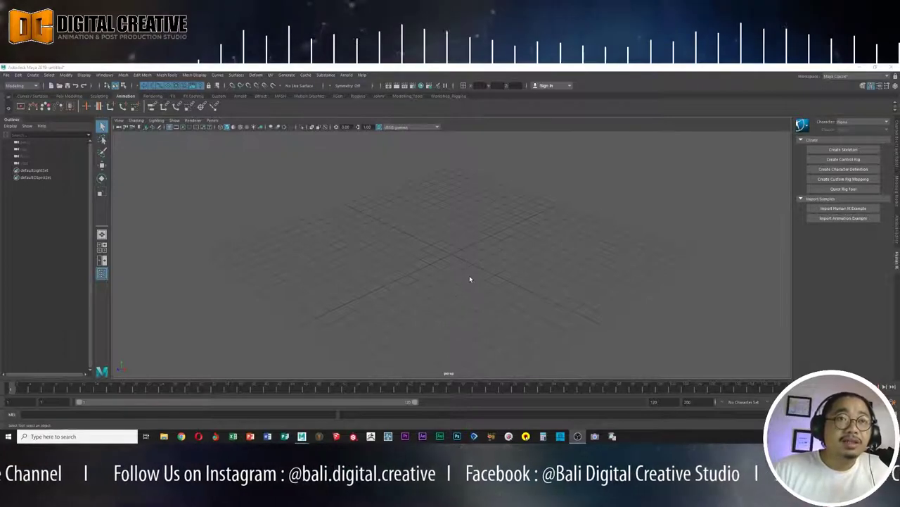
# Open the Content Browser from Windows > General Editors.
pyautogui.moveTo(452, 274)
pyautogui.keyDown('alt'); pyautogui.mouseDown()
pyautogui.moveTo(468, 258)
pyautogui.moveTo(433, 282)
pyautogui.moveTo(440, 291)
pyautogui.moveTo(465, 279)
pyautogui.moveTo(468, 289)
pyautogui.mouseUp(); pyautogui.keyUp('alt')
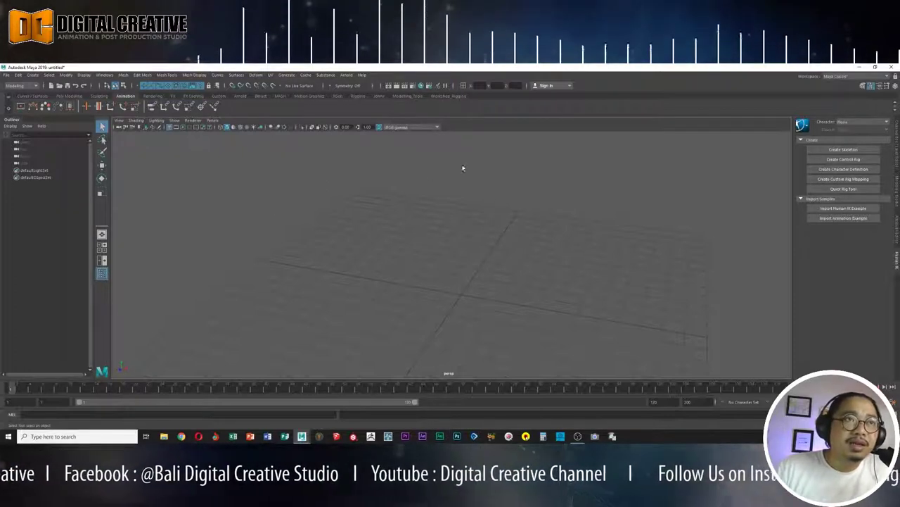
pyautogui.keyDown('alt'); pyautogui.moveTo(402, 256); pyautogui.dragTo(382, 255); pyautogui.keyUp('alt')
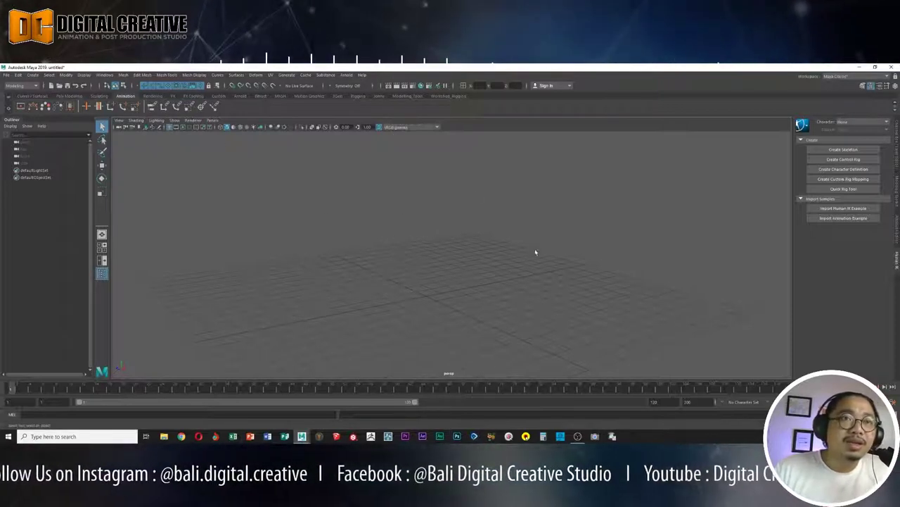
pyautogui.moveTo(534, 249)
pyautogui.keyDown('alt'); pyautogui.mouseDown()
pyautogui.moveTo(476, 249)
pyautogui.moveTo(705, 237)
pyautogui.moveTo(542, 237)
pyautogui.mouseUp(); pyautogui.keyUp('alt')
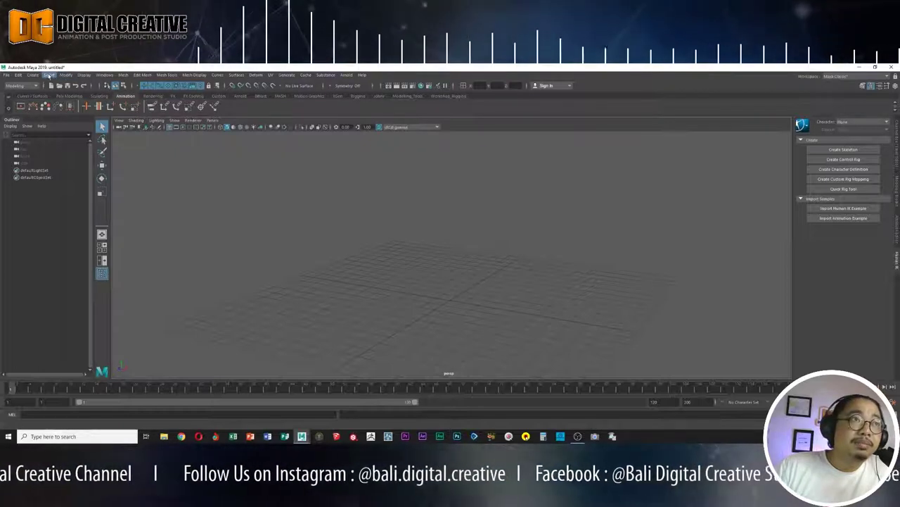
pyautogui.click(105, 75)
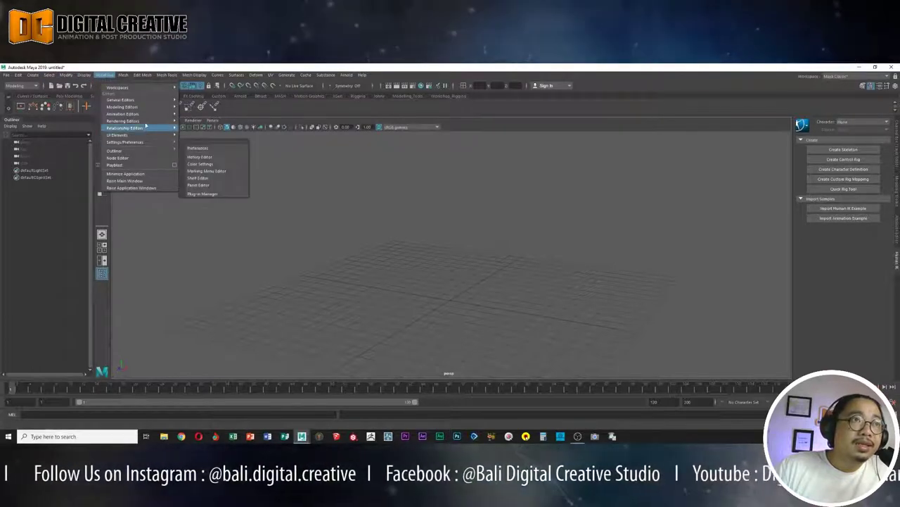
pyautogui.moveTo(130, 100)
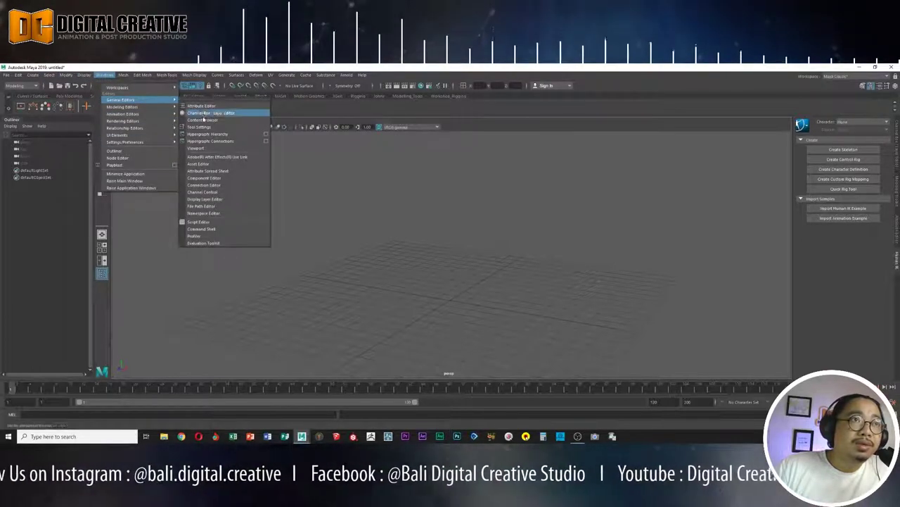
pyautogui.click(212, 120)
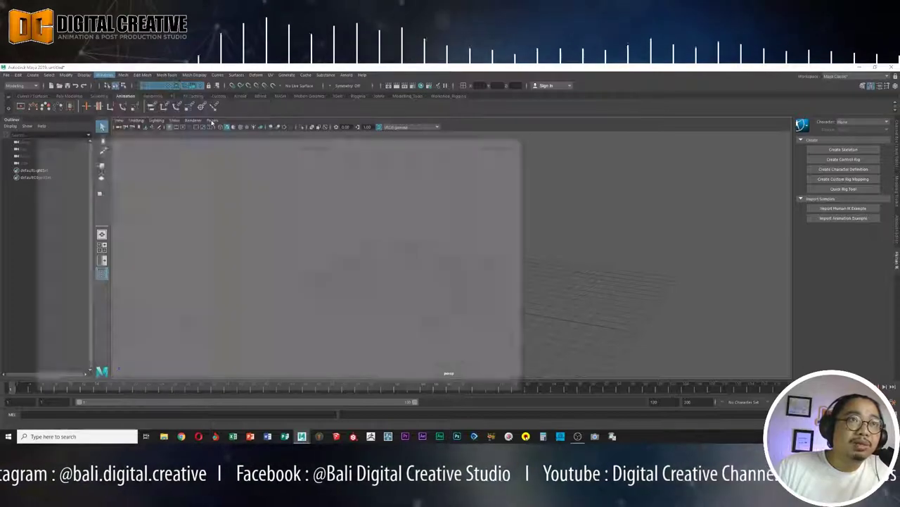
# Navigate Examples > Modeling > Sculpting Base Meshes and show the Bipeds meshes.
pyautogui.moveTo(278, 145)
pyautogui.mouseDown()
pyautogui.moveTo(582, 125)
pyautogui.moveTo(590, 134)
pyautogui.mouseUp()
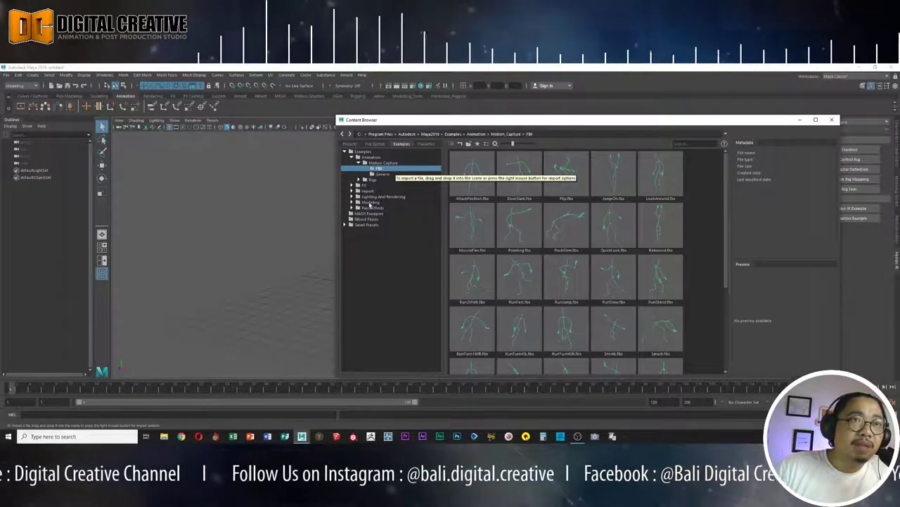
pyautogui.doubleClick(370, 202)
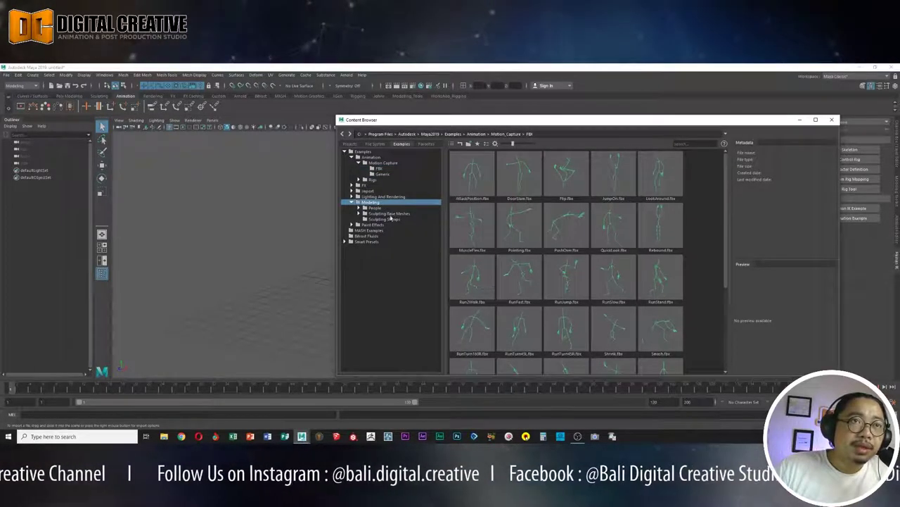
pyautogui.doubleClick(378, 208)
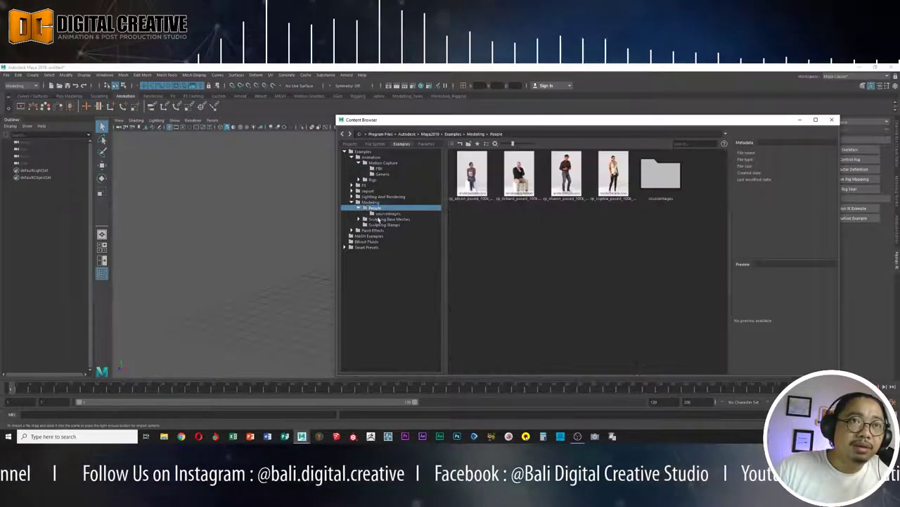
pyautogui.doubleClick(384, 218)
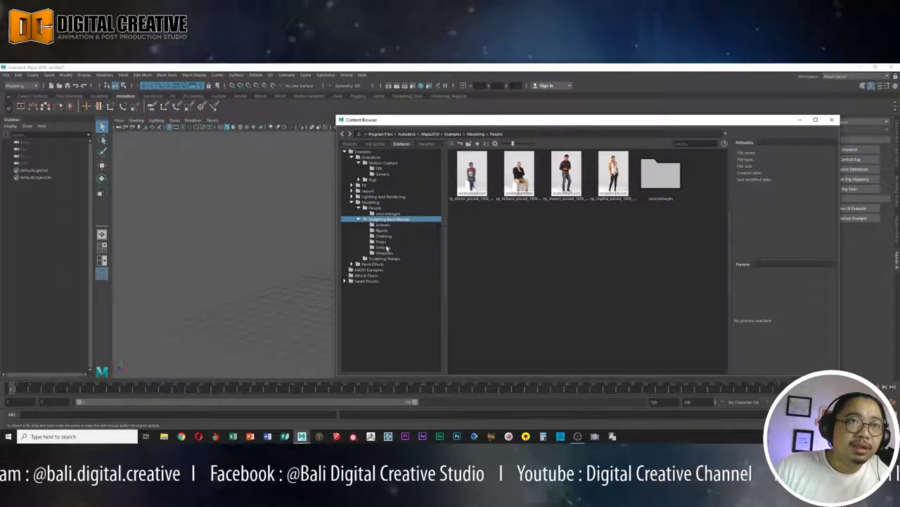
pyautogui.click(384, 231)
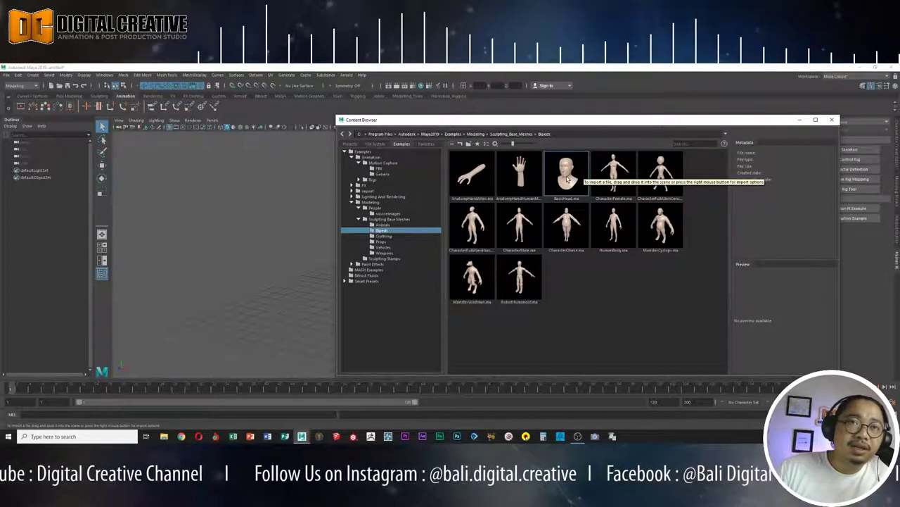
# Import BasicHead.ma into the viewport and close the Content Browser.
pyautogui.click(568, 178)
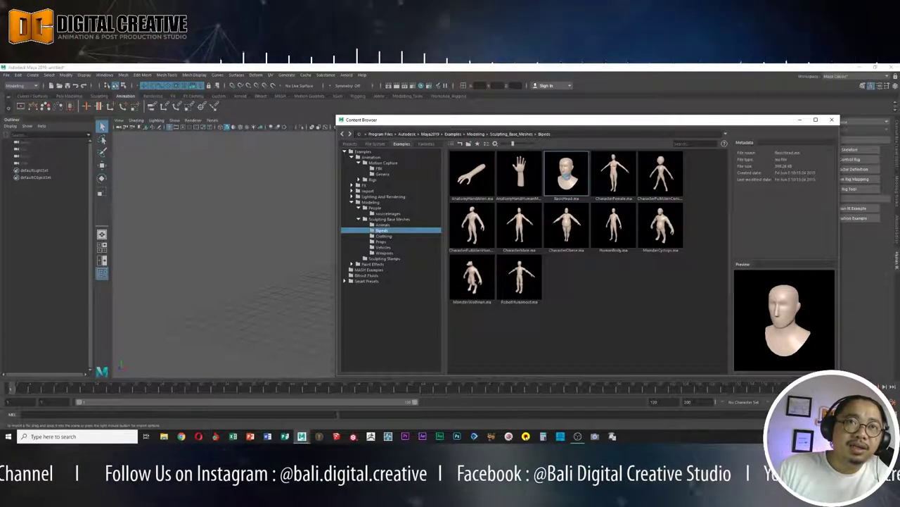
pyautogui.moveTo(568, 172); pyautogui.dragTo(218, 253)
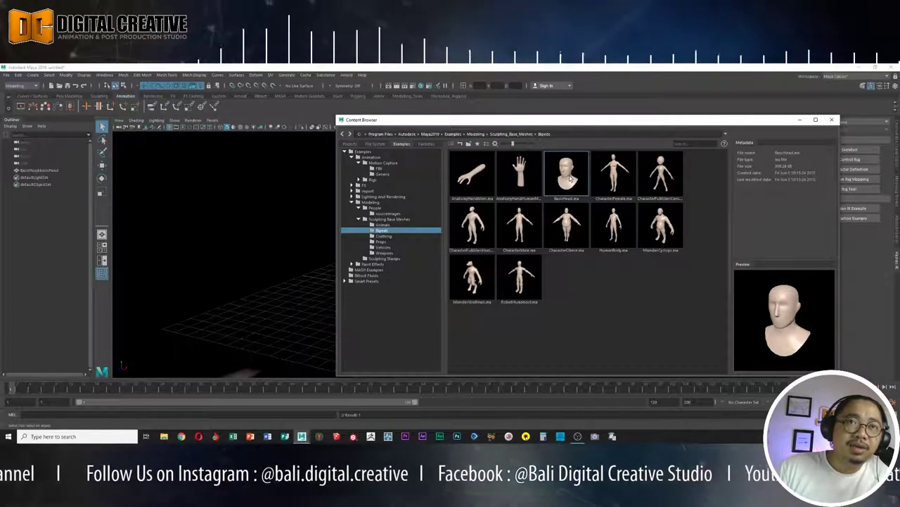
pyautogui.click(832, 119)
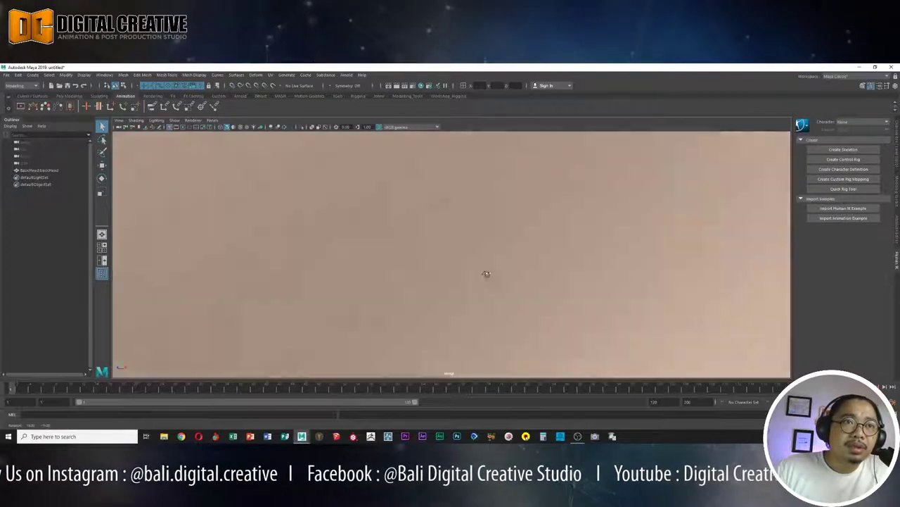
pyautogui.scroll(-3, 352, 264)
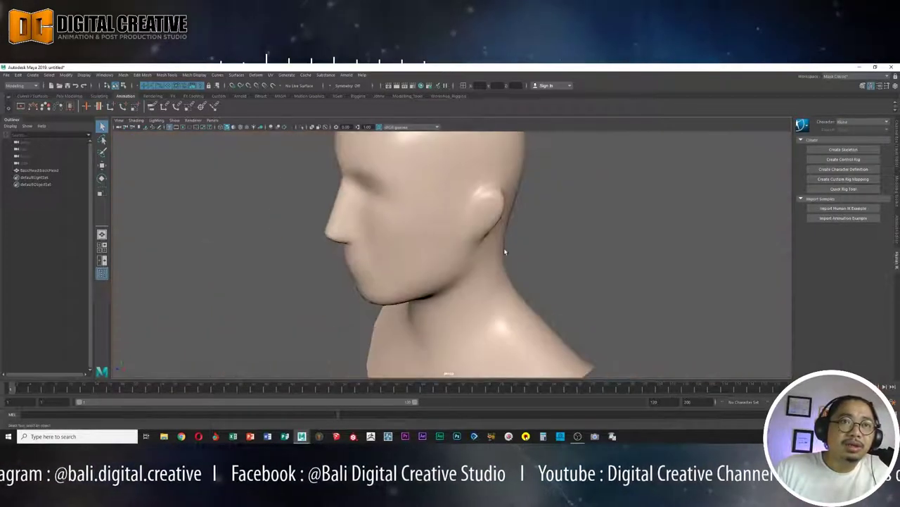
pyautogui.scroll(-3, 504, 247)
pyautogui.moveTo(504, 247)
pyautogui.keyDown('alt'); pyautogui.mouseDown()
pyautogui.moveTo(415, 236)
pyautogui.moveTo(422, 244)
pyautogui.mouseUp(); pyautogui.keyUp('alt')
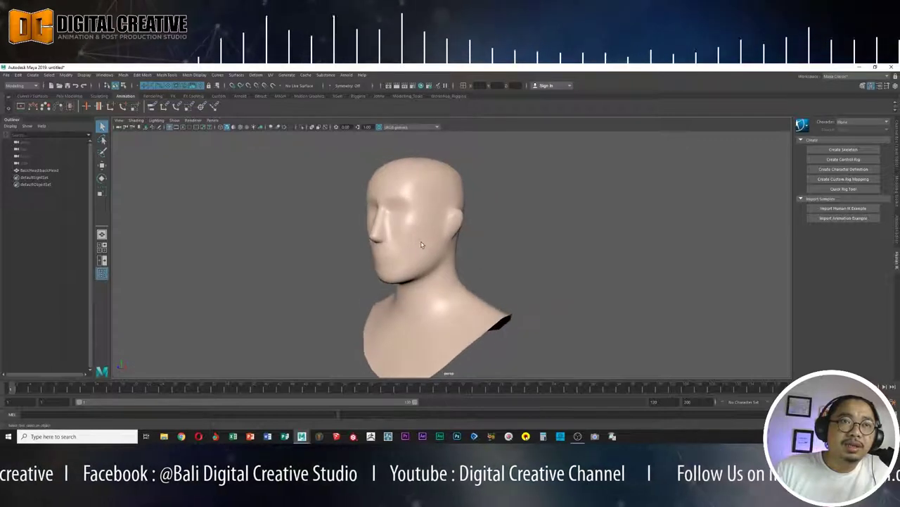
pyautogui.scroll(3, 422, 244)
# Select the head mesh and orbit around it from side, front and back.
pyautogui.click(457, 231)
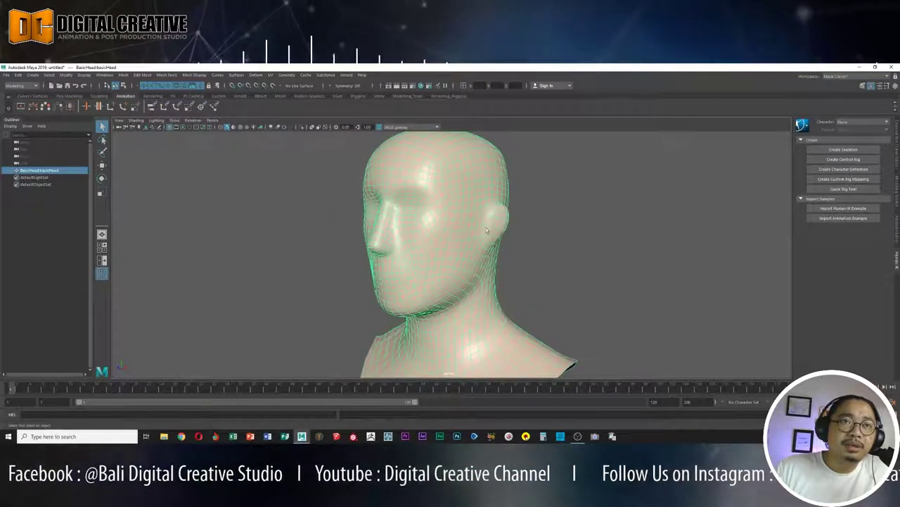
pyautogui.keyDown('alt'); pyautogui.moveTo(486, 227); pyautogui.dragTo(465, 232); pyautogui.keyUp('alt')
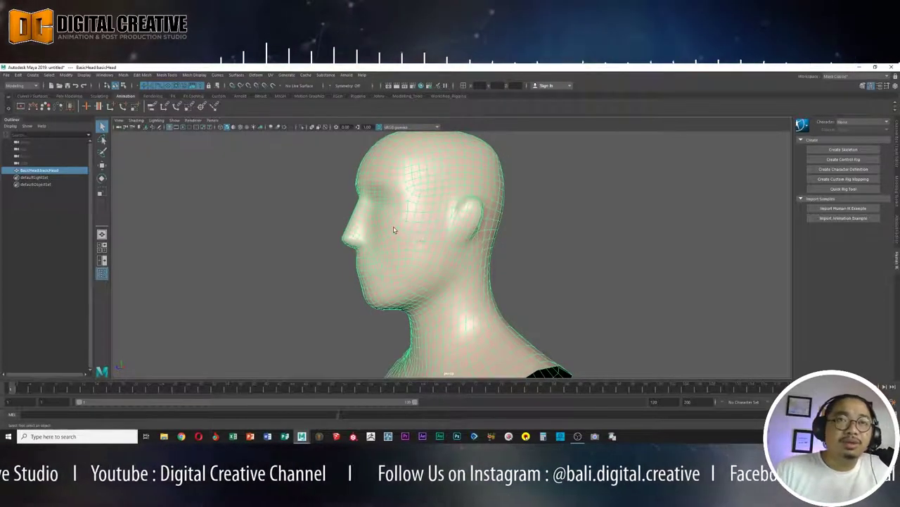
pyautogui.moveTo(394, 230)
pyautogui.keyDown('alt'); pyautogui.mouseDown()
pyautogui.moveTo(402, 220)
pyautogui.moveTo(527, 225)
pyautogui.moveTo(394, 231)
pyautogui.moveTo(408, 238)
pyautogui.mouseUp(); pyautogui.keyUp('alt')
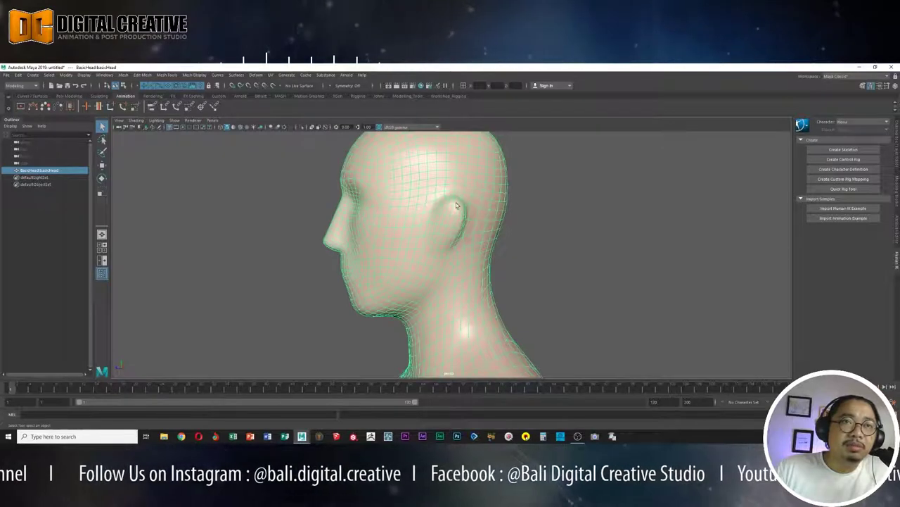
pyautogui.keyDown('alt'); pyautogui.moveTo(457, 204); pyautogui.dragTo(431, 252); pyautogui.keyUp('alt')
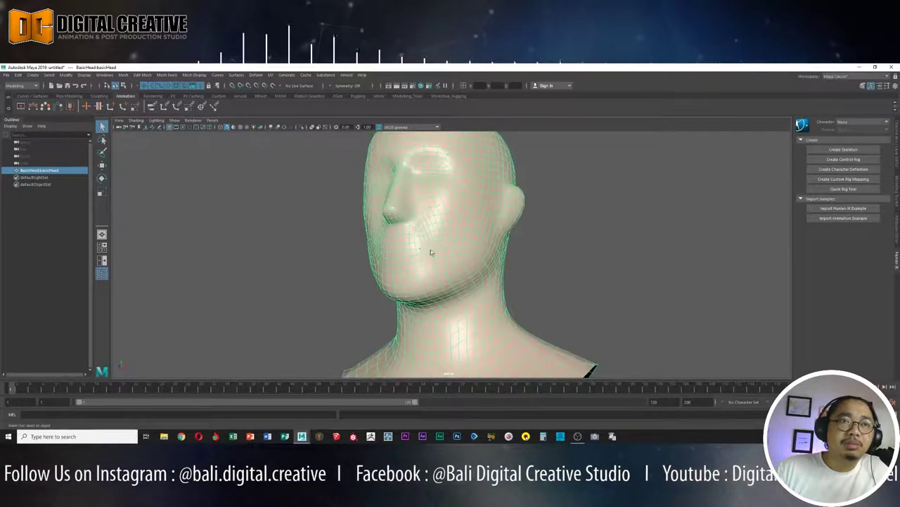
pyautogui.keyDown('alt'); pyautogui.moveTo(463, 227); pyautogui.dragTo(433, 264); pyautogui.keyUp('alt')
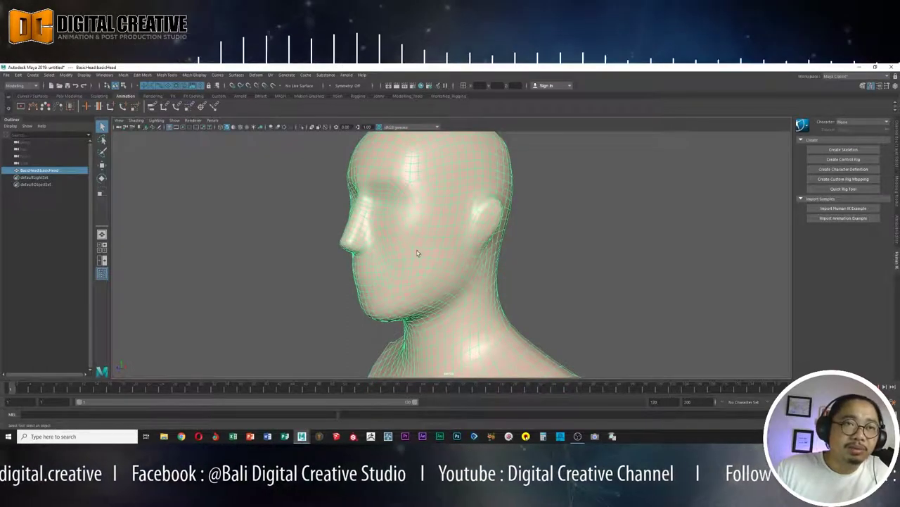
pyautogui.moveTo(430, 254)
pyautogui.keyDown('alt'); pyautogui.mouseDown()
pyautogui.moveTo(441, 233)
pyautogui.moveTo(446, 243)
pyautogui.mouseUp(); pyautogui.keyUp('alt')
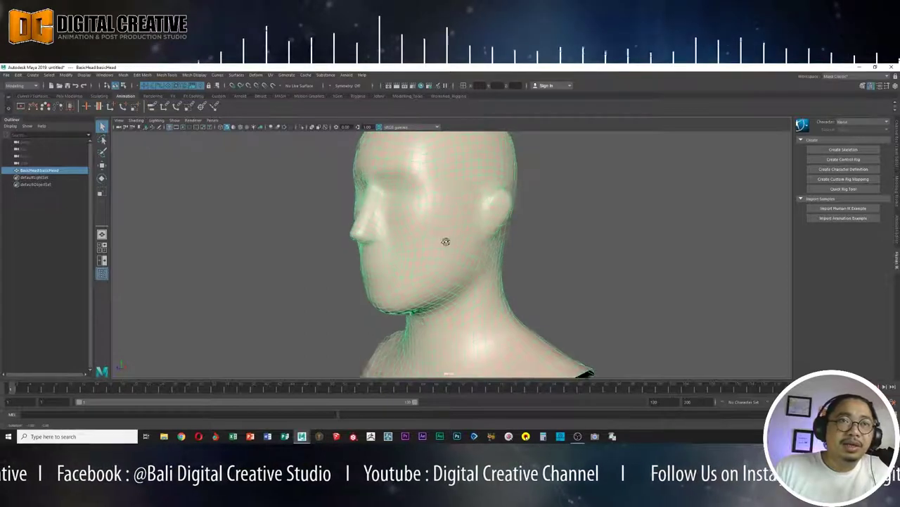
pyautogui.moveTo(562, 243)
pyautogui.keyDown('alt'); pyautogui.mouseDown()
pyautogui.moveTo(336, 241)
pyautogui.moveTo(414, 247)
pyautogui.moveTo(544, 233)
pyautogui.mouseUp(); pyautogui.keyUp('alt')
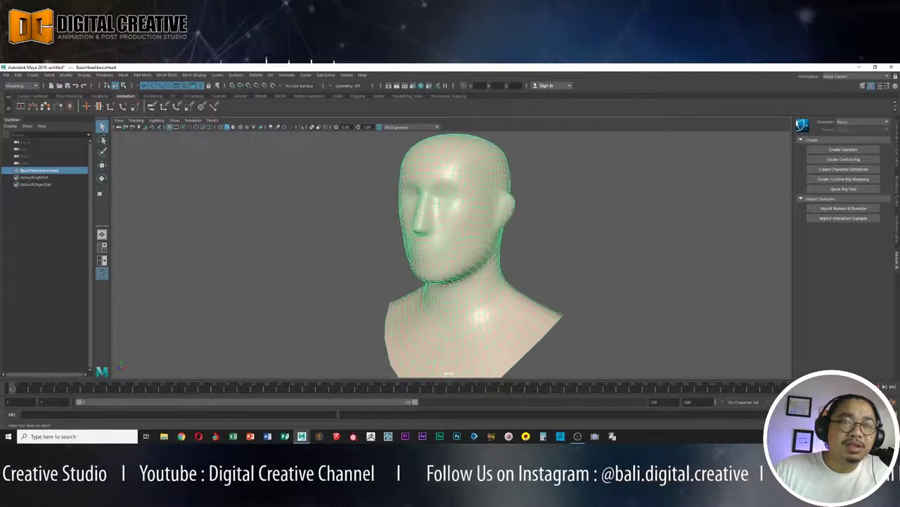
# Switch to the Move tool and reframe the camera close to the head.
pyautogui.press('w')
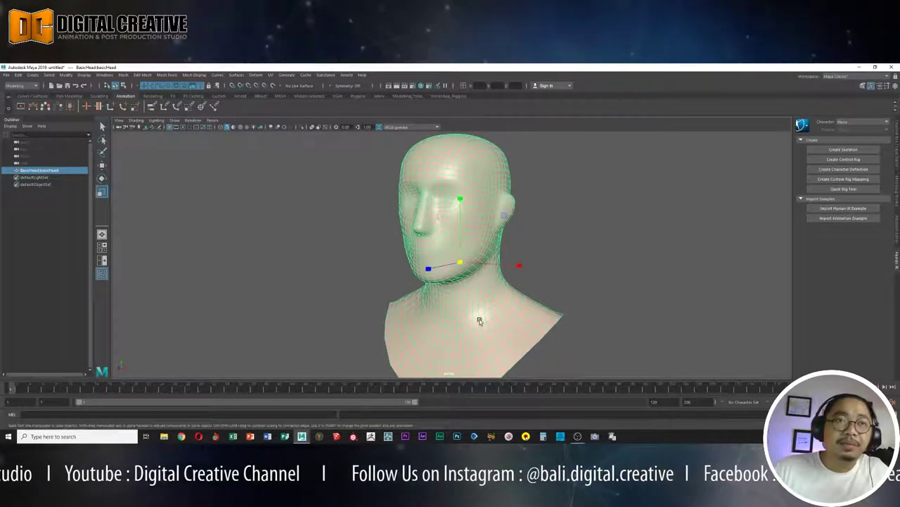
pyautogui.keyDown('alt'); pyautogui.moveTo(458, 264); pyautogui.dragTo(342, 279, button='right'); pyautogui.keyUp('alt')
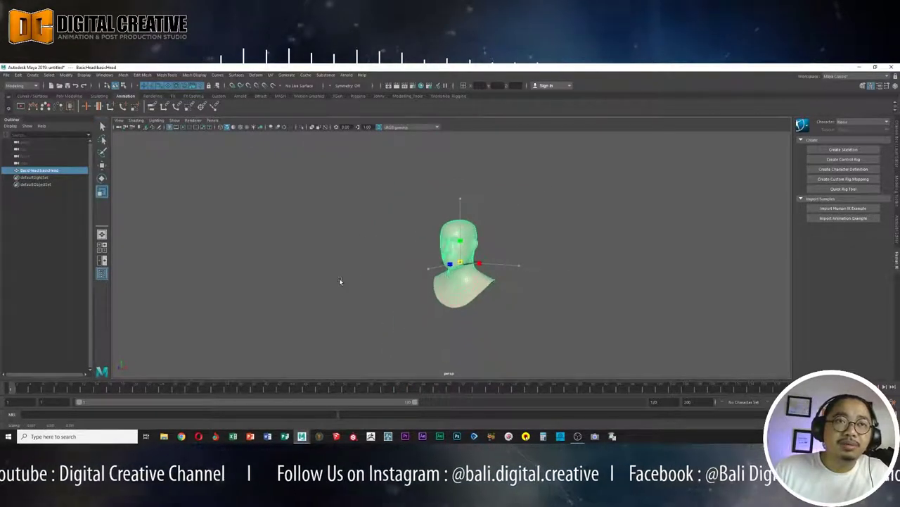
pyautogui.moveTo(414, 268)
pyautogui.keyDown('alt'); pyautogui.mouseDown(button='right')
pyautogui.moveTo(439, 280)
pyautogui.moveTo(537, 276)
pyautogui.mouseUp(button='right'); pyautogui.keyUp('alt')
pyautogui.moveTo(536, 276)
pyautogui.keyDown('alt'); pyautogui.mouseDown()
pyautogui.moveTo(479, 275)
pyautogui.moveTo(489, 276)
pyautogui.mouseUp(); pyautogui.keyUp('alt')
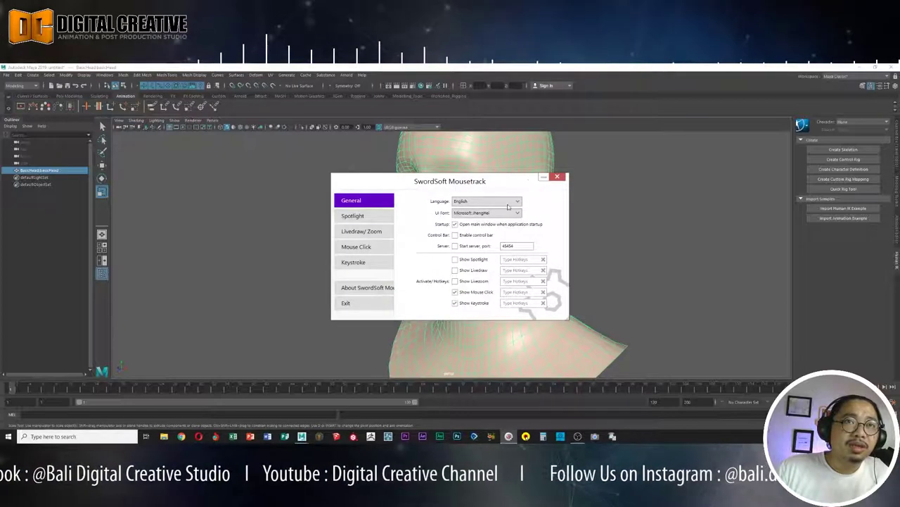
pyautogui.click(455, 236)
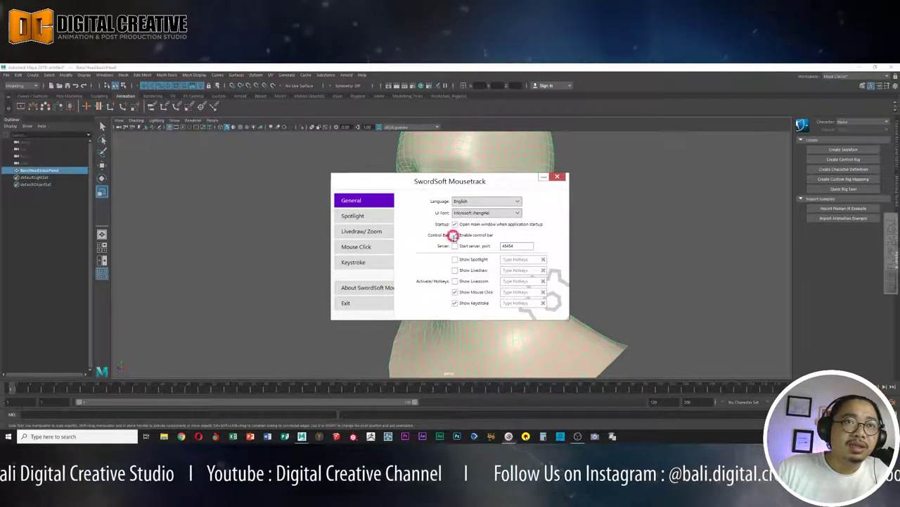
pyautogui.click(556, 177)
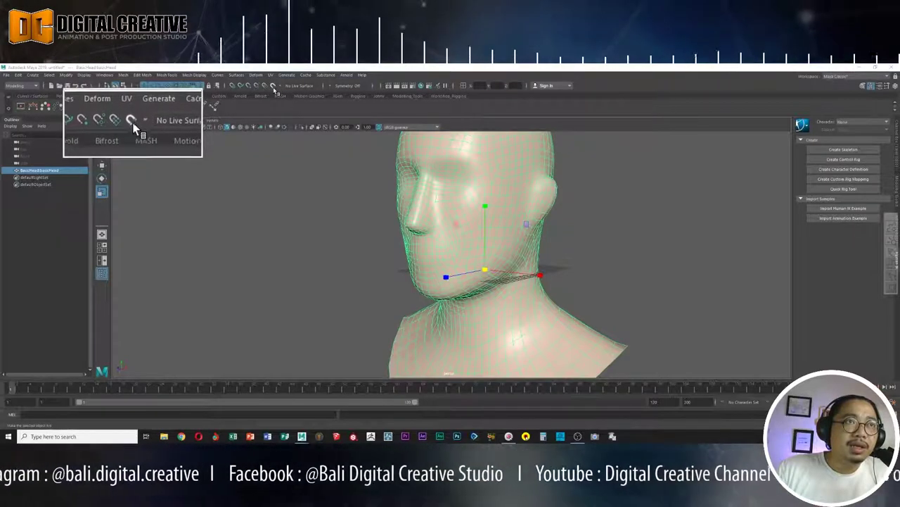
# Make the BasicHead mesh live with the status-line Make Live button.
pyautogui.click(273, 85)
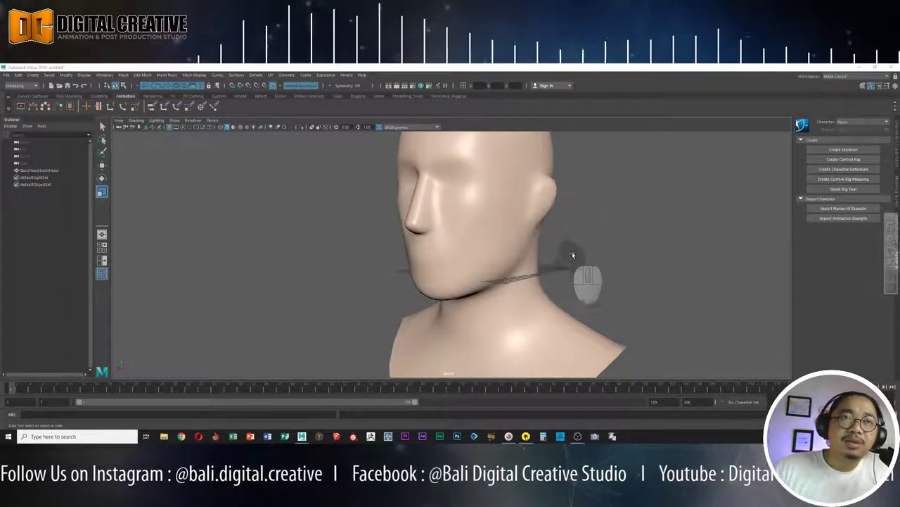
pyautogui.keyDown('alt'); pyautogui.moveTo(573, 255); pyautogui.dragTo(619, 228); pyautogui.keyUp('alt')
pyautogui.moveTo(619, 228)
pyautogui.keyDown('alt'); pyautogui.mouseDown(button='right')
pyautogui.moveTo(543, 235)
pyautogui.moveTo(542, 257)
pyautogui.mouseUp(button='right'); pyautogui.keyUp('alt')
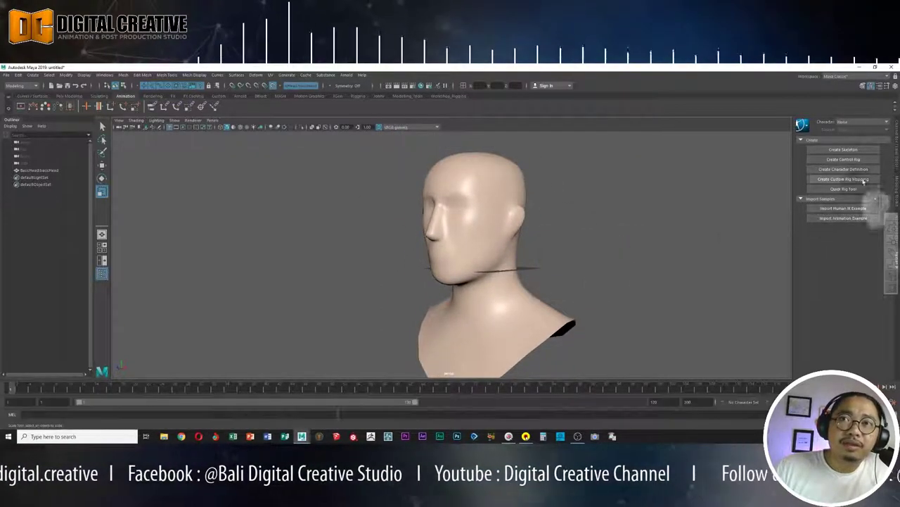
pyautogui.click(897, 185)
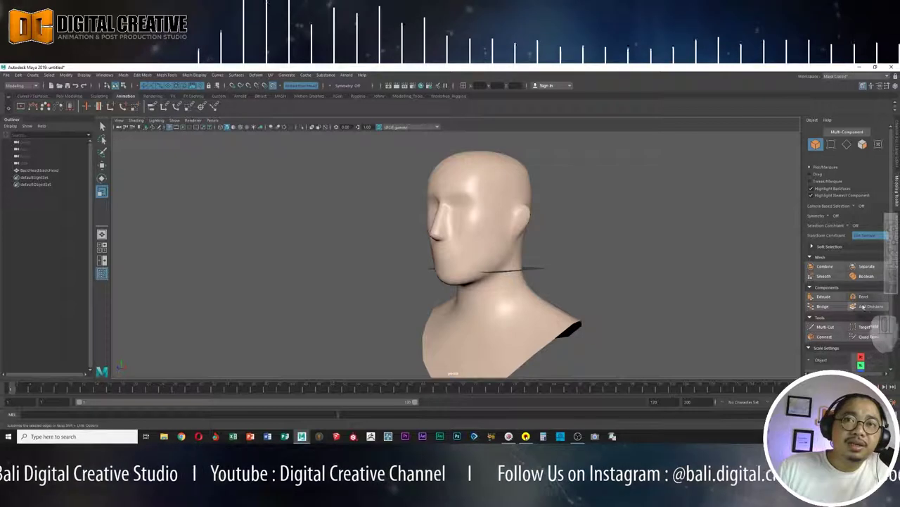
# Activate Quad Draw in the Modeling Toolkit's Tools section.
pyautogui.scroll(-1, 865, 314)
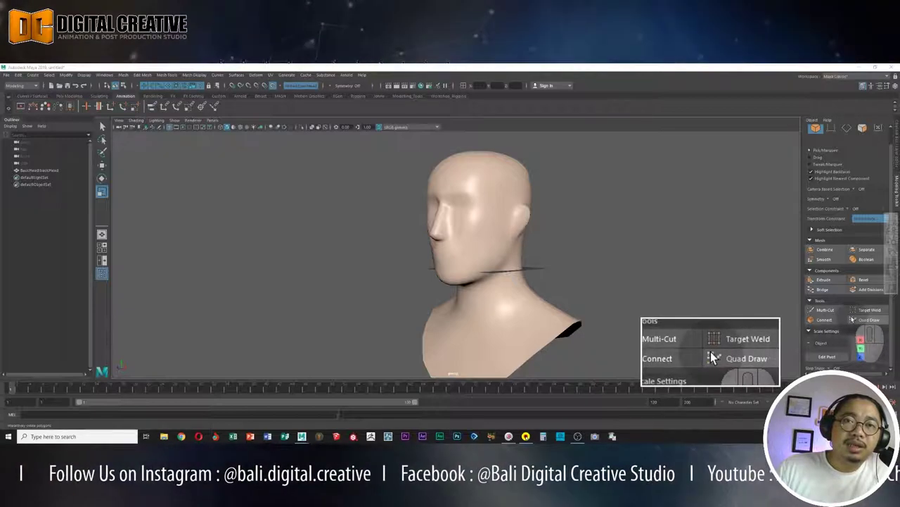
pyautogui.click(854, 320)
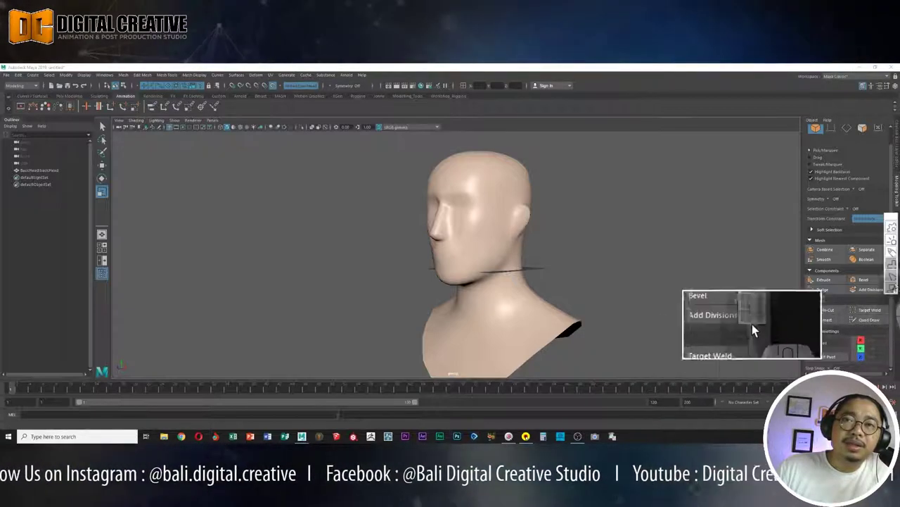
# Zoom in and place four Quad Draw points along the side of the nose.
pyautogui.click(870, 319)
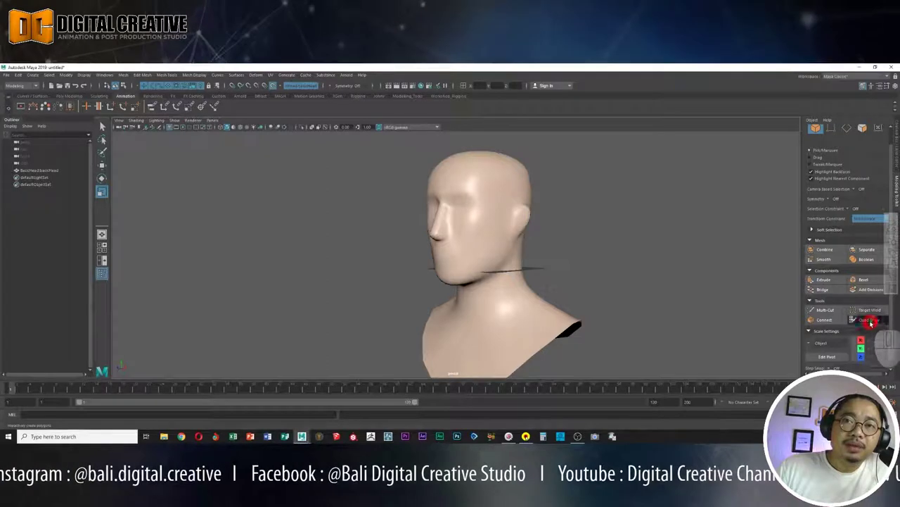
pyautogui.scroll(2, 444, 251)
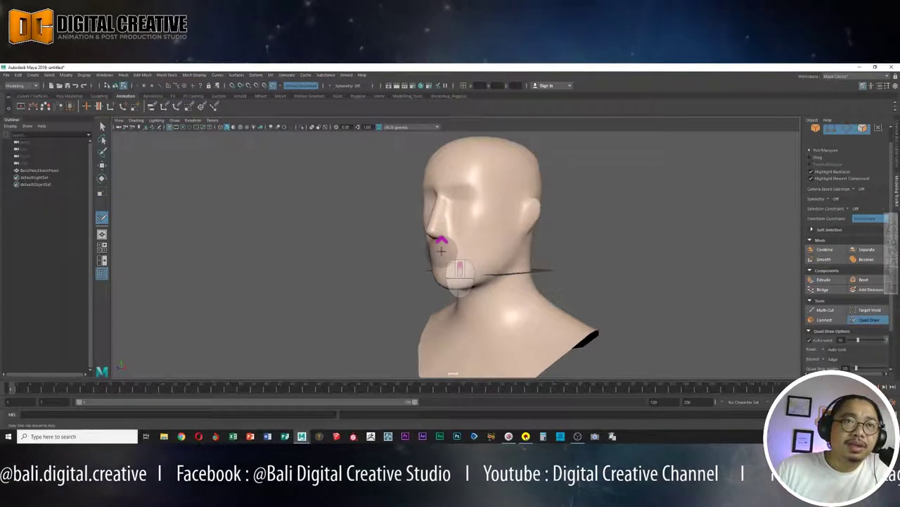
pyautogui.scroll(3, 444, 249)
pyautogui.scroll(3, 446, 246)
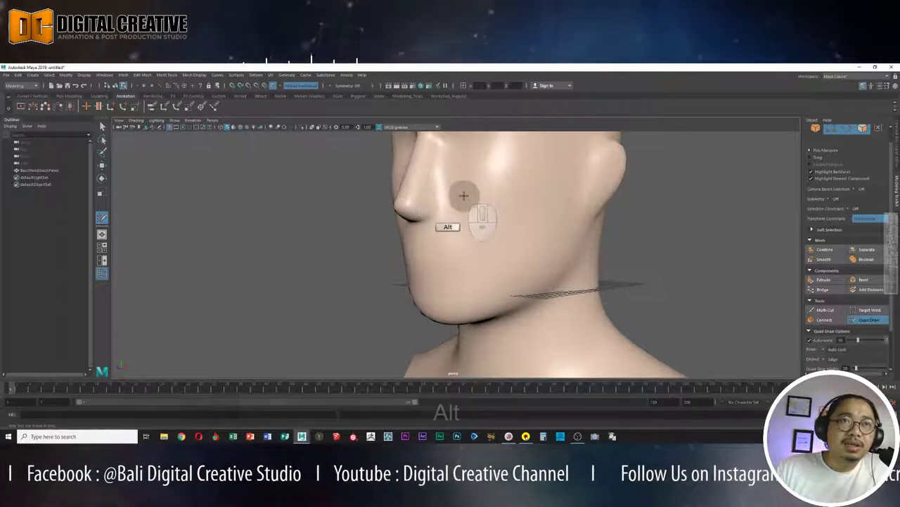
pyautogui.keyDown('alt'); pyautogui.moveTo(465, 190); pyautogui.dragTo(495, 198); pyautogui.keyUp('alt')
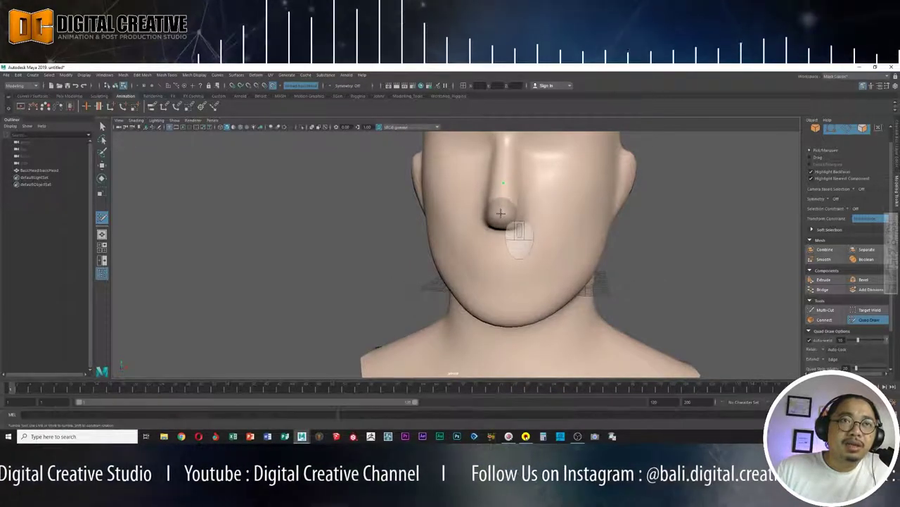
pyautogui.click(502, 210)
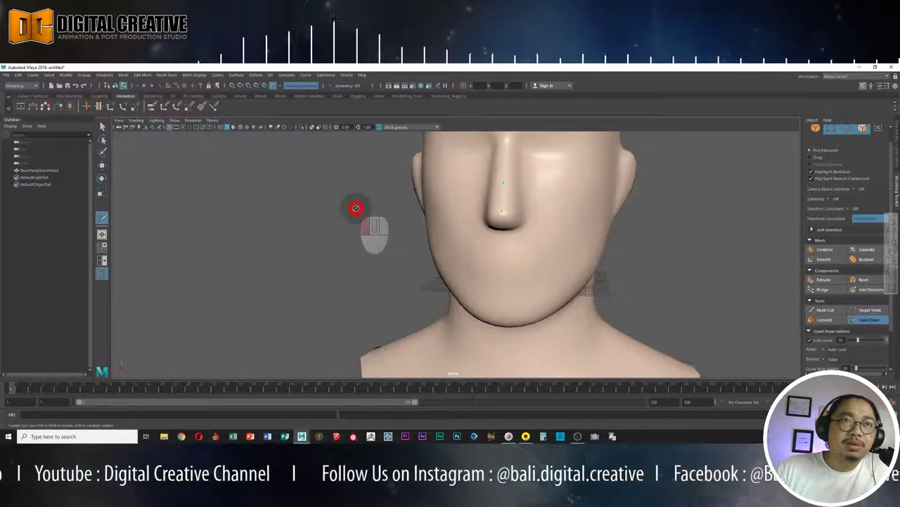
pyautogui.keyDown('alt'); pyautogui.moveTo(388, 207); pyautogui.dragTo(286, 207); pyautogui.keyUp('alt')
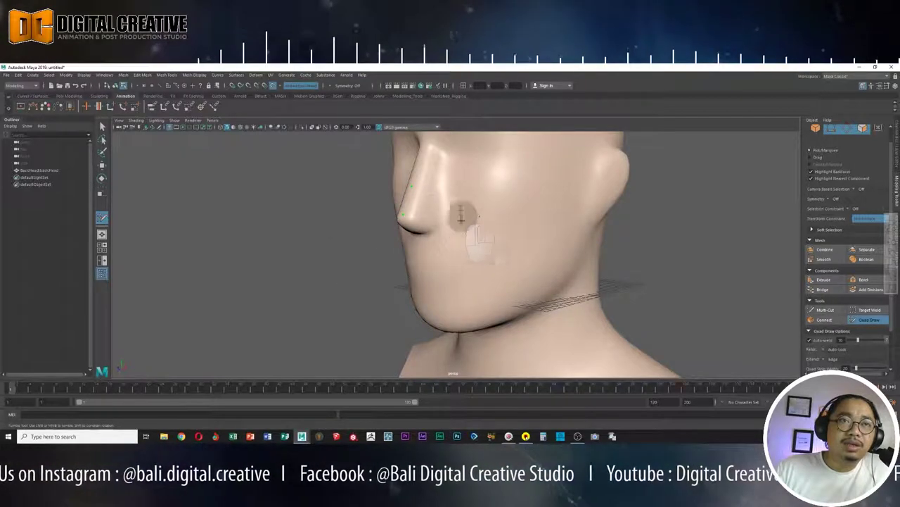
pyautogui.click(469, 245)
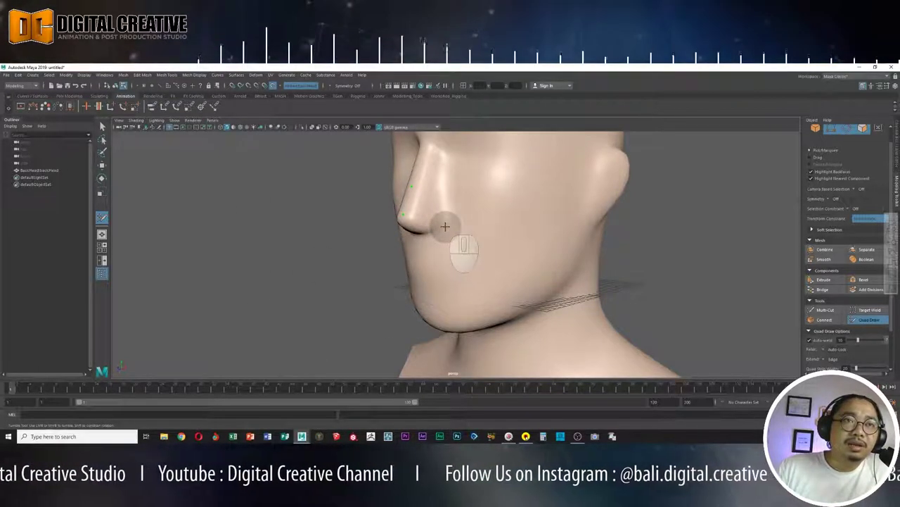
pyautogui.click(447, 227)
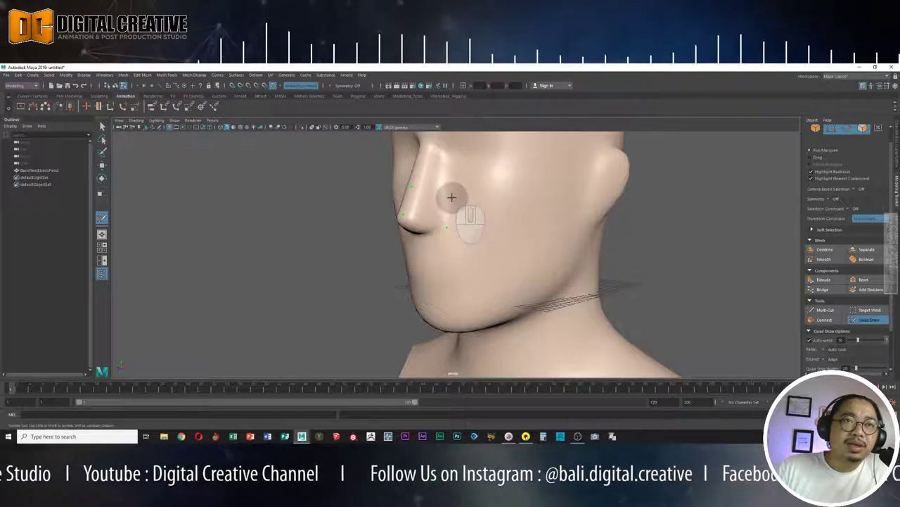
pyautogui.click(411, 188)
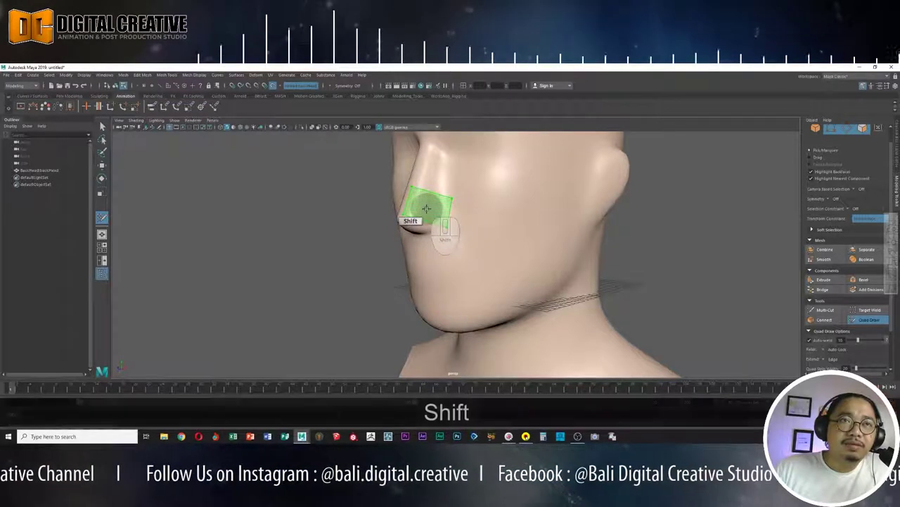
pyautogui.keyDown('shift'); pyautogui.click(425, 206); pyautogui.keyUp('shift')
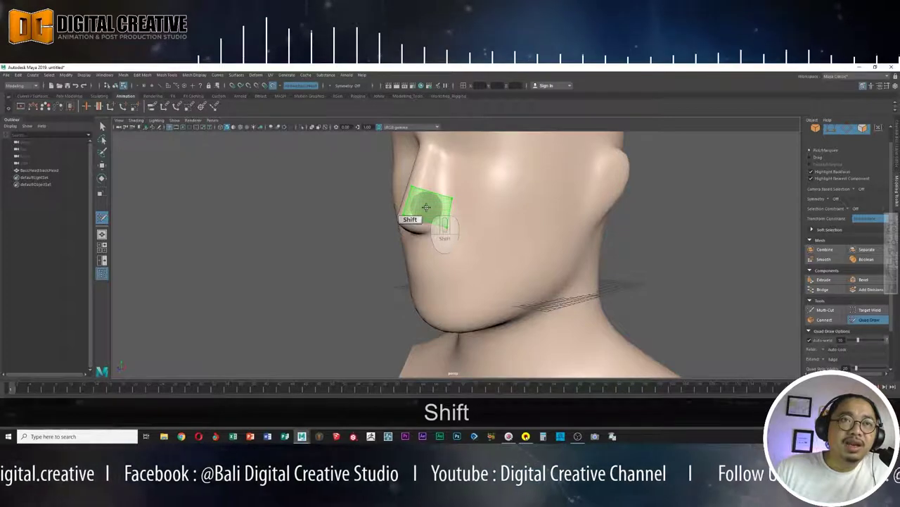
# Fill three quads across nose, cheek and lip corner, then pull one corner inward.
pyautogui.keyDown('shift'); pyautogui.click(426, 206); pyautogui.keyUp('shift')
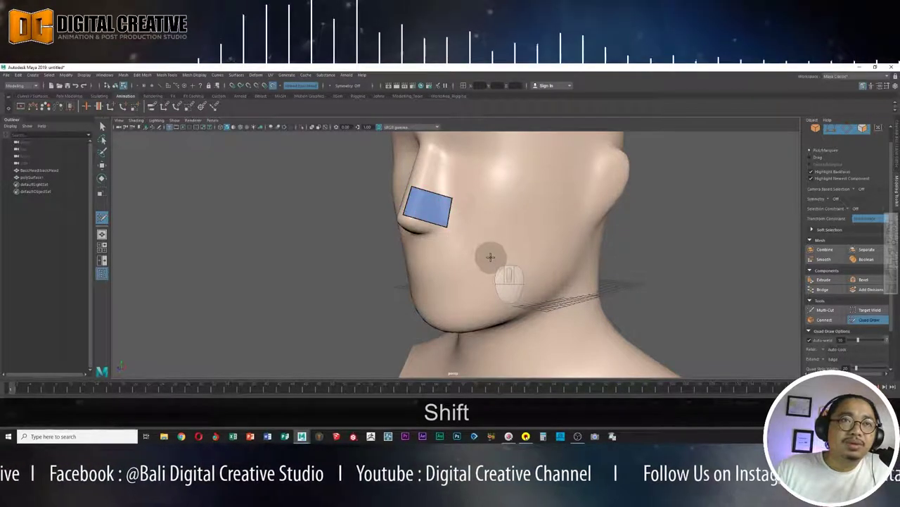
pyautogui.click(485, 198)
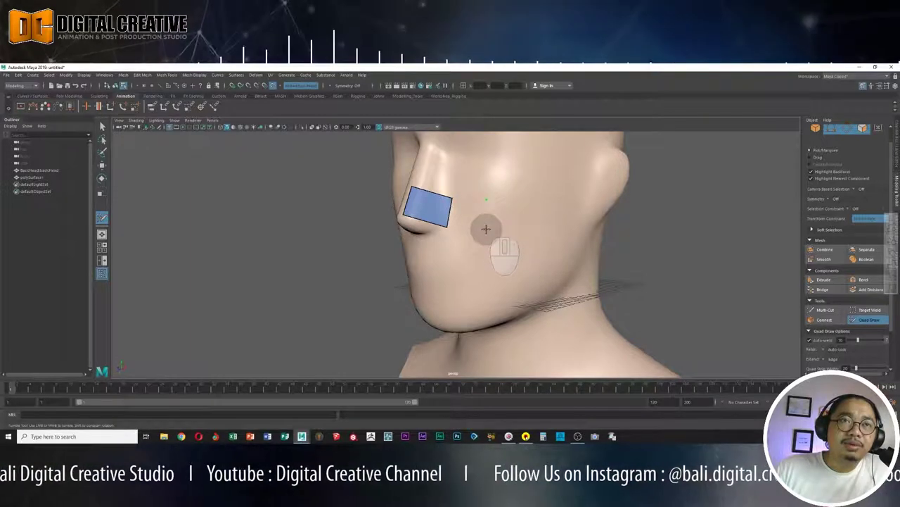
pyautogui.click(485, 228)
pyautogui.keyDown('shift'); pyautogui.click(468, 214); pyautogui.keyUp('shift')
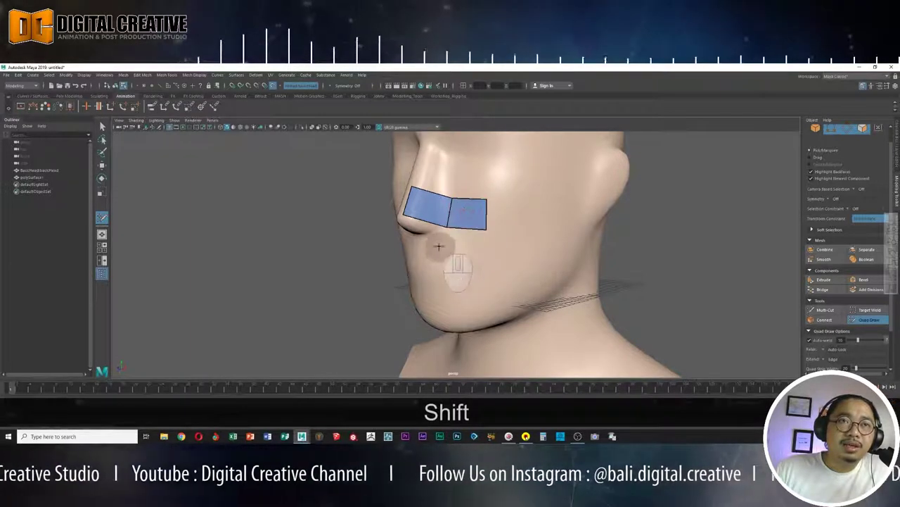
pyautogui.click(417, 247)
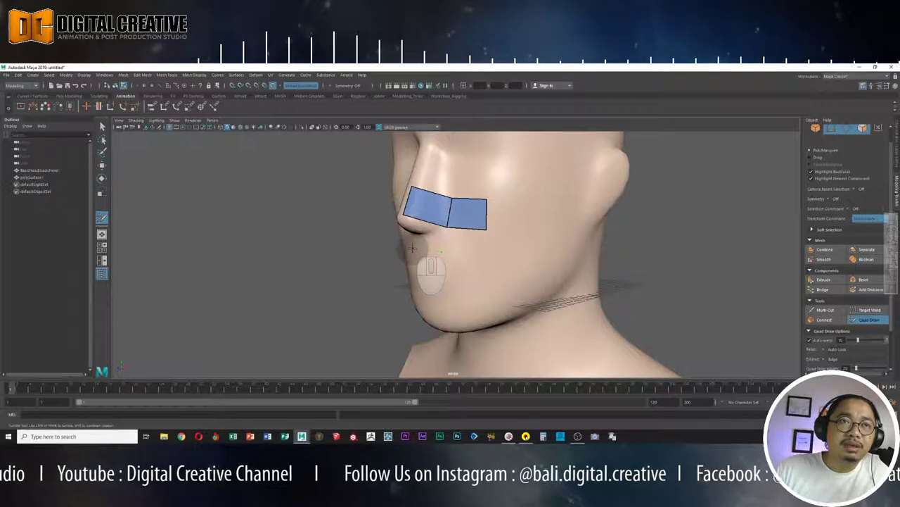
pyautogui.keyDown('shift'); pyautogui.click(422, 240); pyautogui.keyUp('shift')
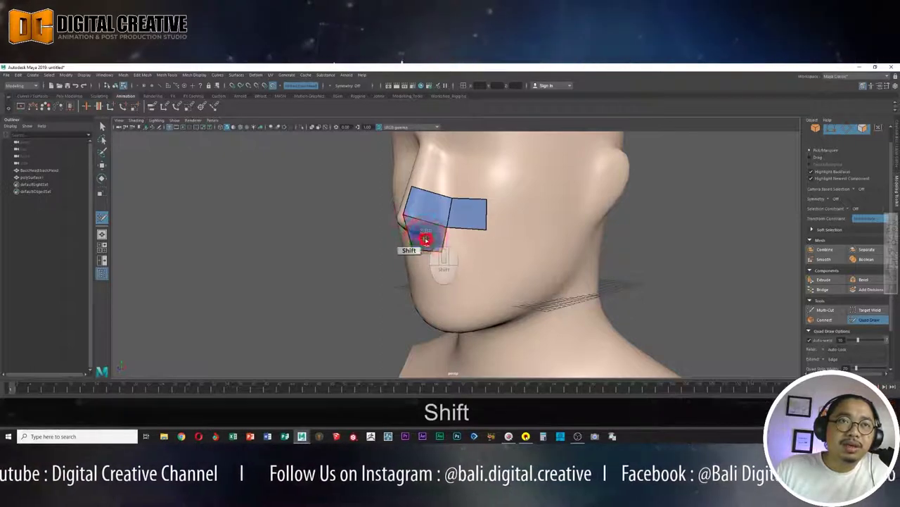
pyautogui.keyDown('alt'); pyautogui.moveTo(388, 269); pyautogui.dragTo(416, 261); pyautogui.keyUp('alt')
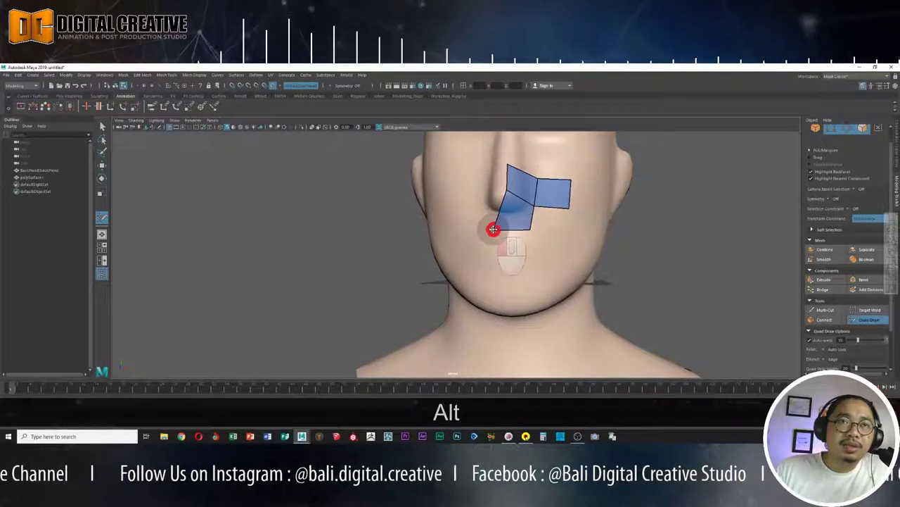
pyautogui.moveTo(493, 229); pyautogui.dragTo(506, 229)
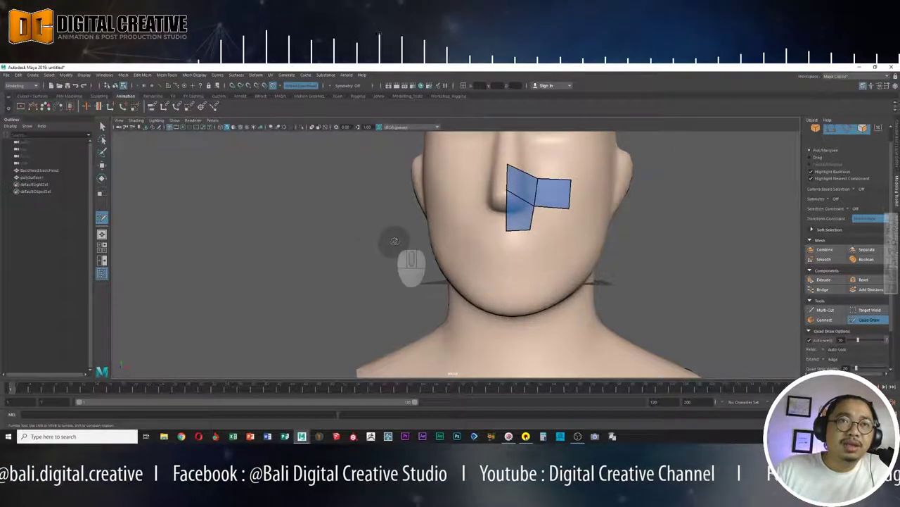
# Fill the two lower nose quads, insert an edge loop, and reshape patch vertices.
pyautogui.keyDown('alt'); pyautogui.moveTo(403, 241); pyautogui.dragTo(362, 244); pyautogui.keyUp('alt')
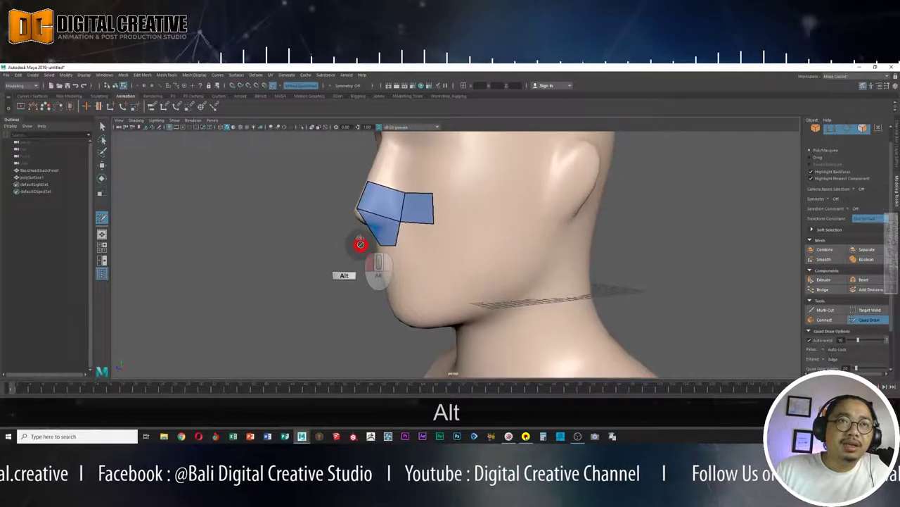
pyautogui.click(435, 247)
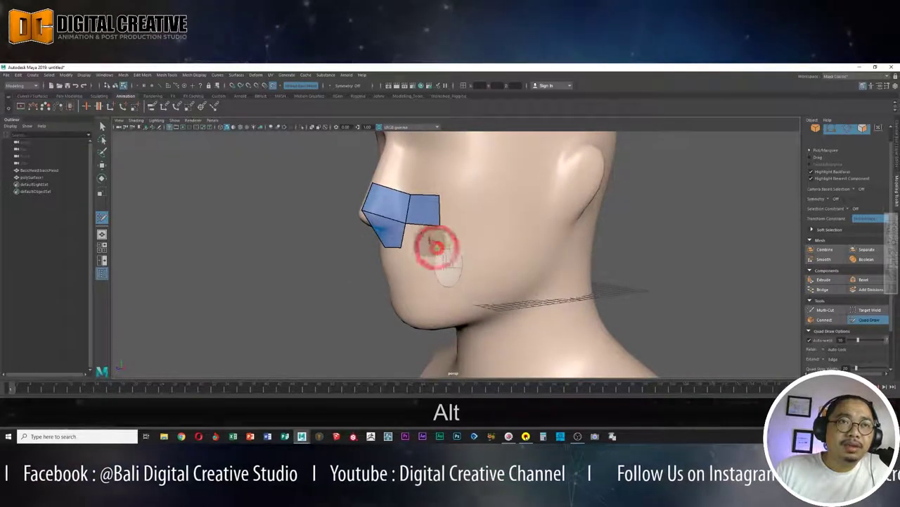
pyautogui.keyDown('shift'); pyautogui.click(422, 238); pyautogui.keyUp('shift')
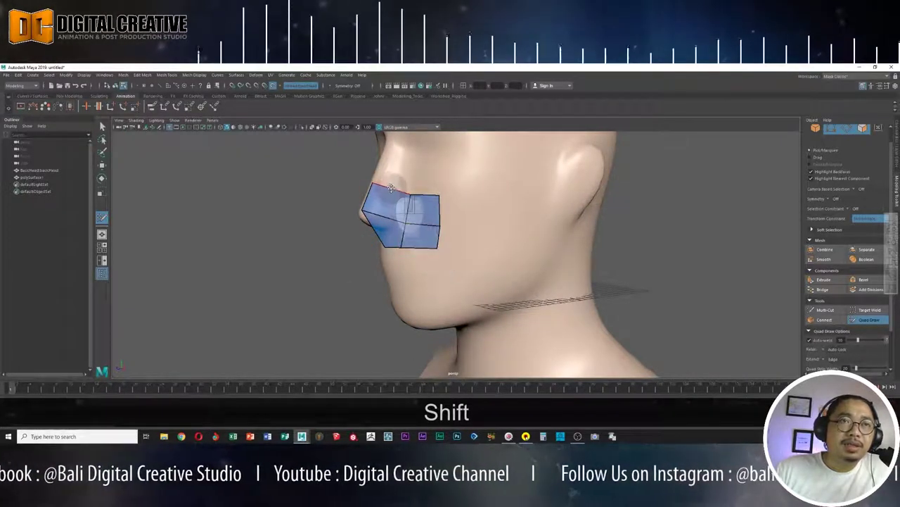
pyautogui.keyDown('shift'); pyautogui.click(392, 241); pyautogui.keyUp('shift')
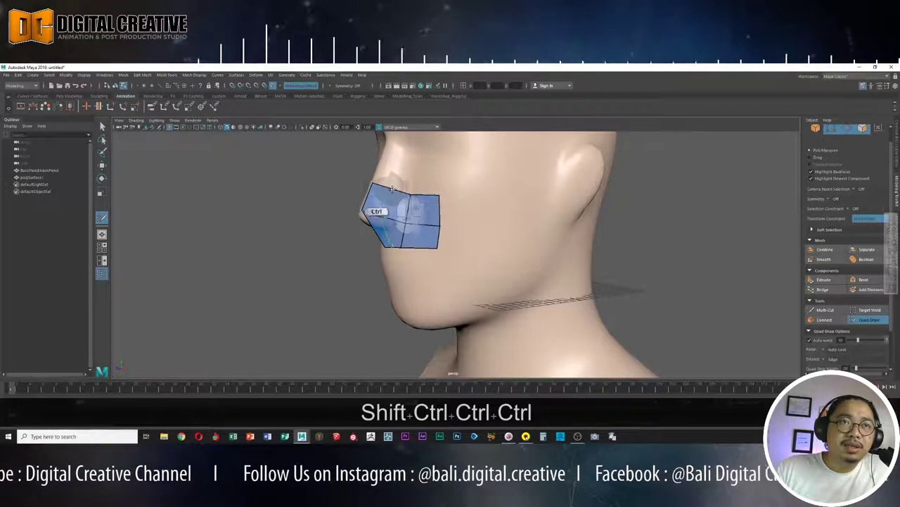
pyautogui.keyDown('ctrl'); pyautogui.click(391, 186); pyautogui.keyUp('ctrl')
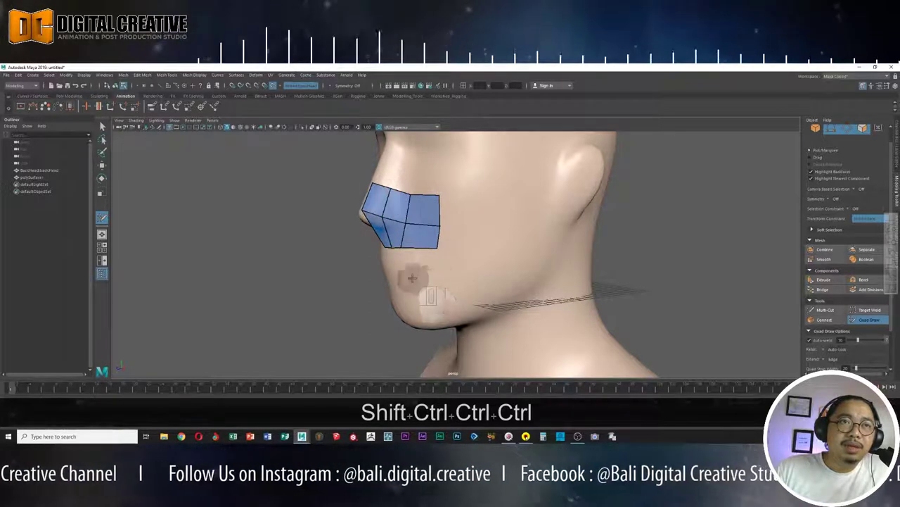
pyautogui.moveTo(403, 245); pyautogui.dragTo(413, 248)
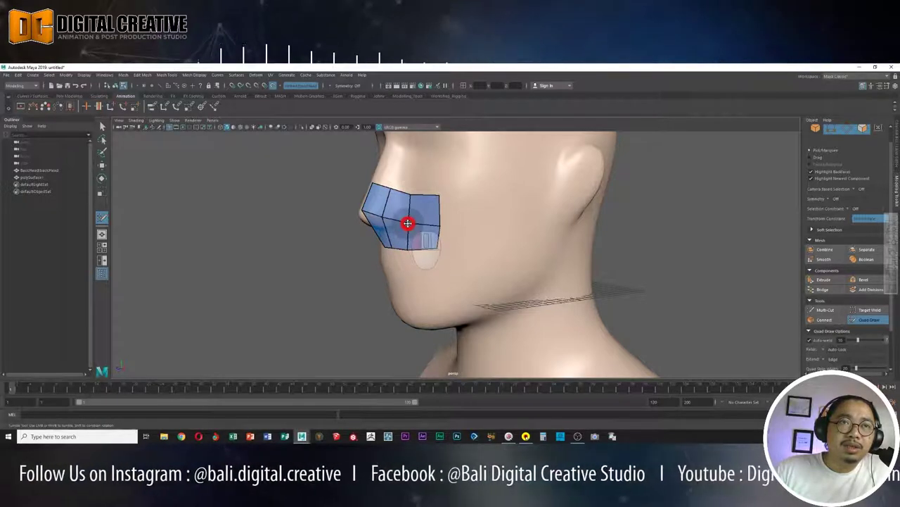
pyautogui.moveTo(408, 223); pyautogui.dragTo(410, 199)
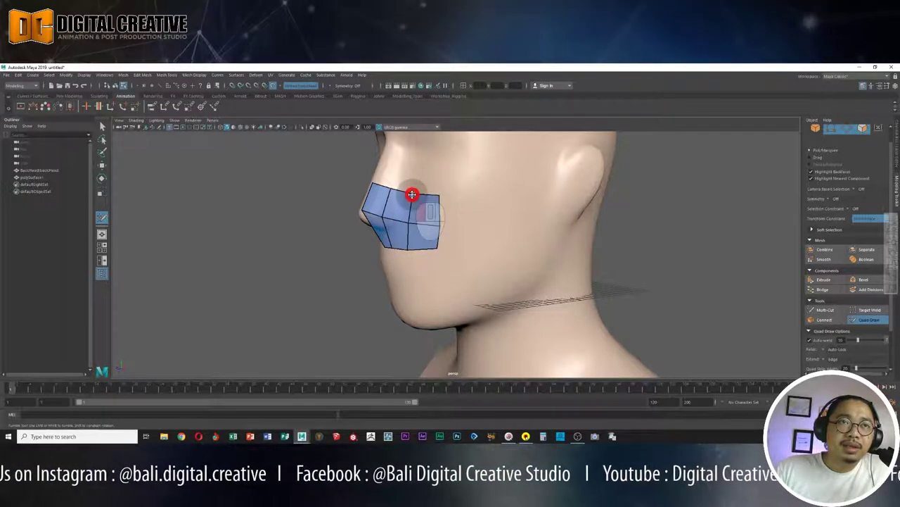
pyautogui.moveTo(411, 195); pyautogui.dragTo(412, 192)
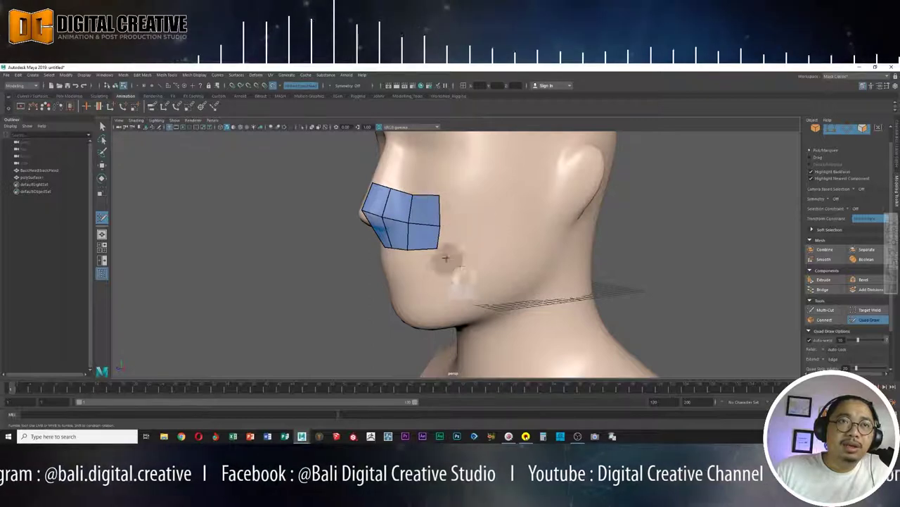
pyautogui.click(439, 222)
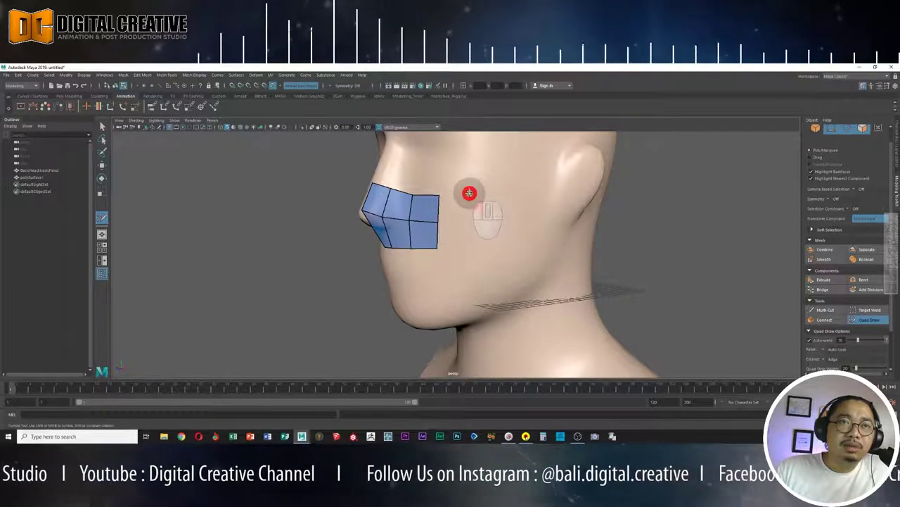
# Add two columns of quads on the cheek right of the nose patch.
pyautogui.click(470, 193)
pyautogui.click(469, 216)
pyautogui.keyDown('shift'); pyautogui.click(455, 204); pyautogui.keyUp('shift')
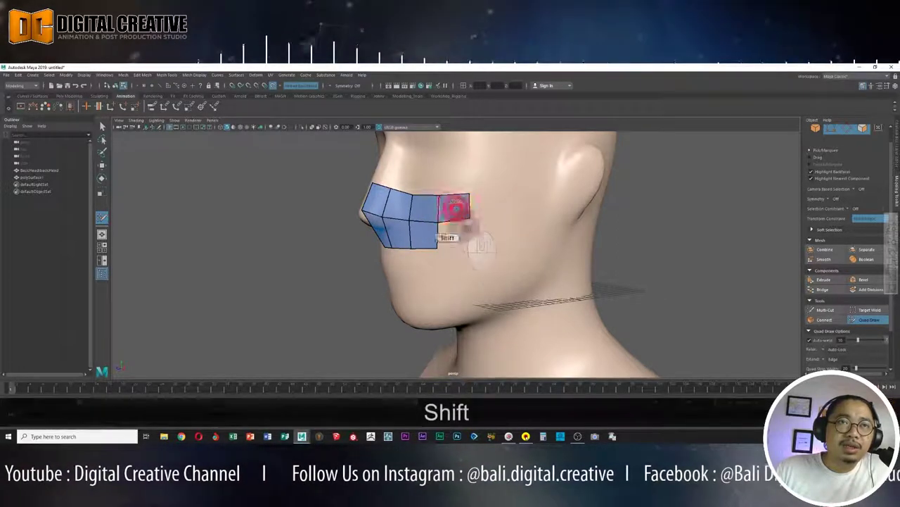
pyautogui.click(470, 247)
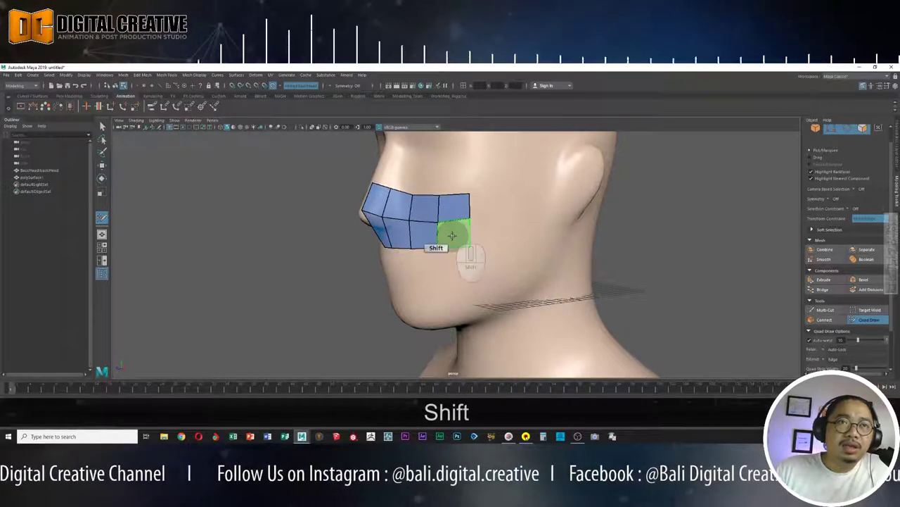
pyautogui.keyDown('shift'); pyautogui.click(455, 235); pyautogui.keyUp('shift')
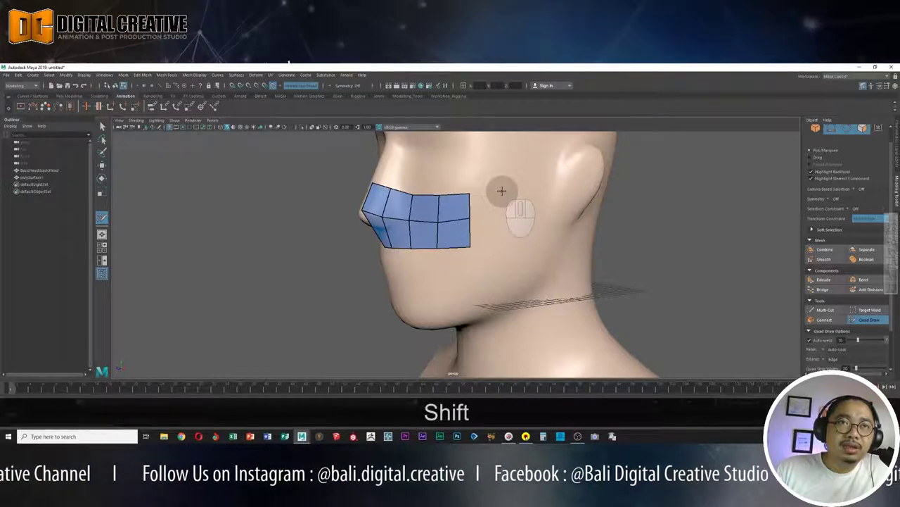
pyautogui.click(502, 192)
pyautogui.click(502, 213)
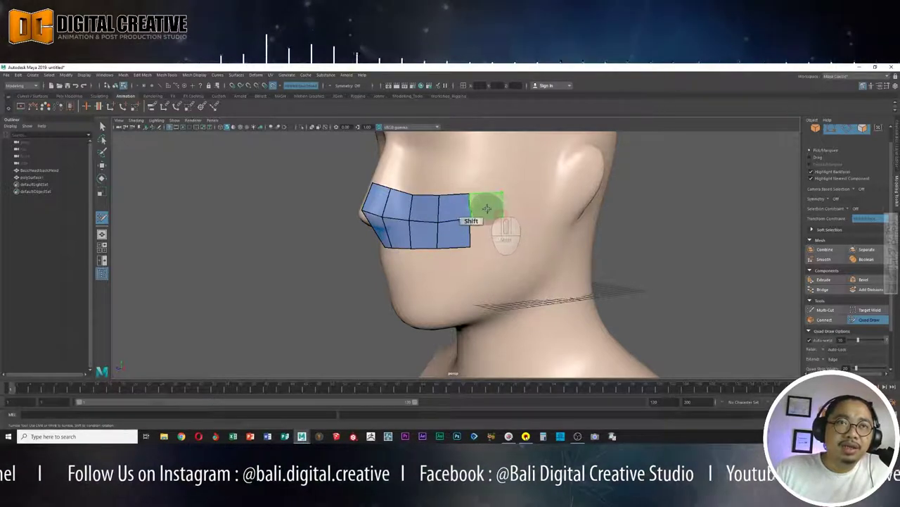
pyautogui.keyDown('shift'); pyautogui.click(487, 209); pyautogui.keyUp('shift')
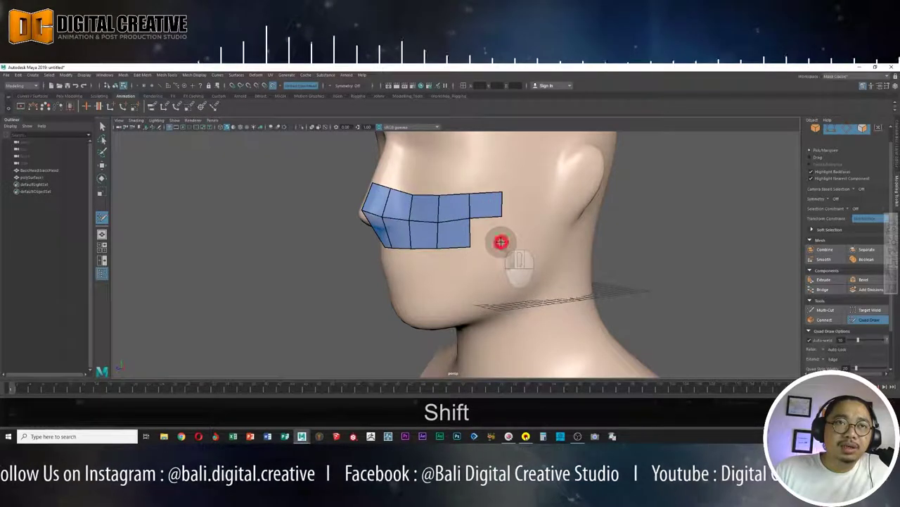
pyautogui.keyDown('shift'); pyautogui.click(483, 232); pyautogui.keyUp('shift')
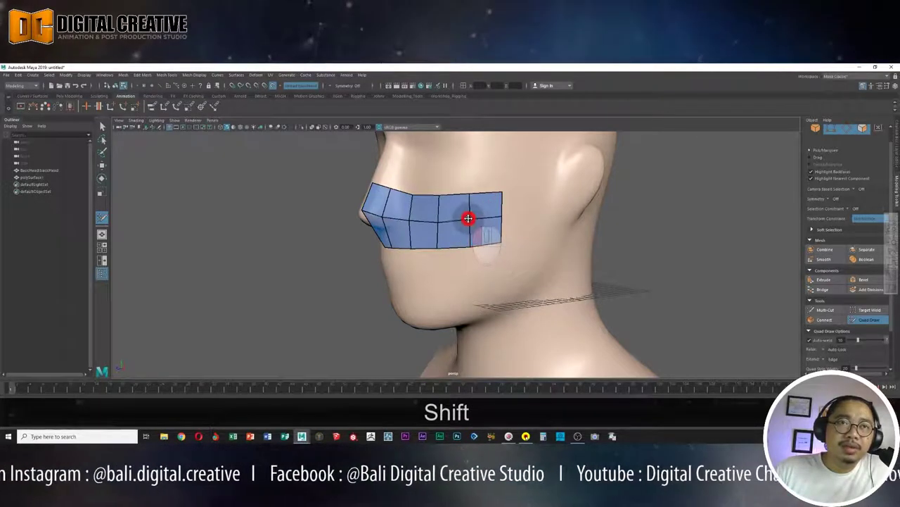
# Extend the patch further back along the cheek toward the ear.
pyautogui.click(525, 185)
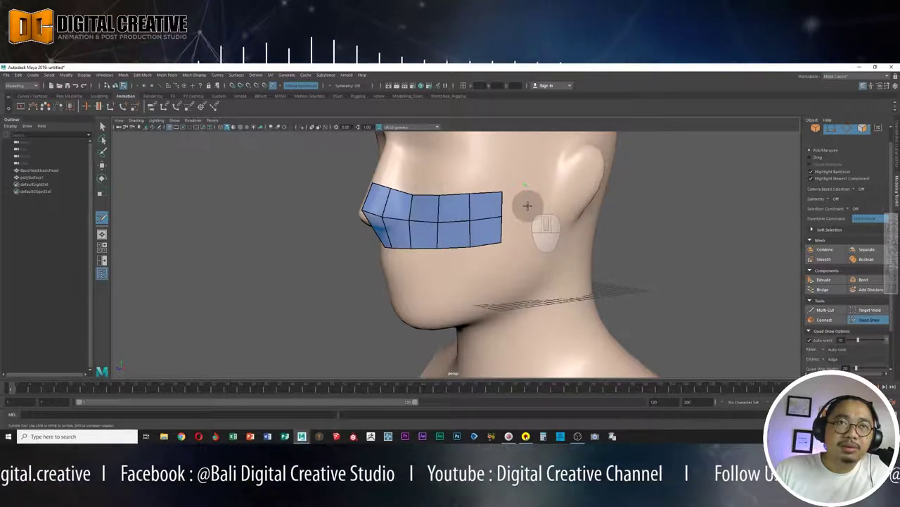
pyautogui.keyDown('shift'); pyautogui.click(516, 198); pyautogui.keyUp('shift')
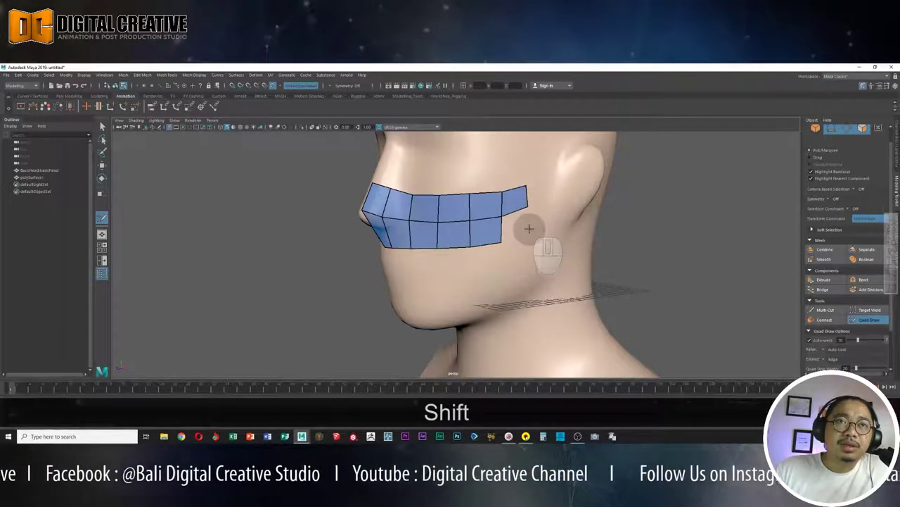
pyautogui.click(531, 228)
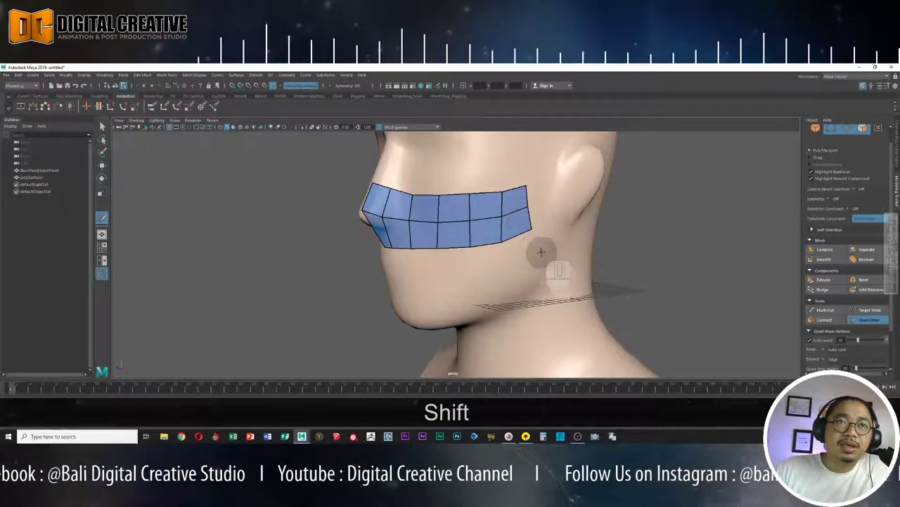
pyautogui.click(539, 245)
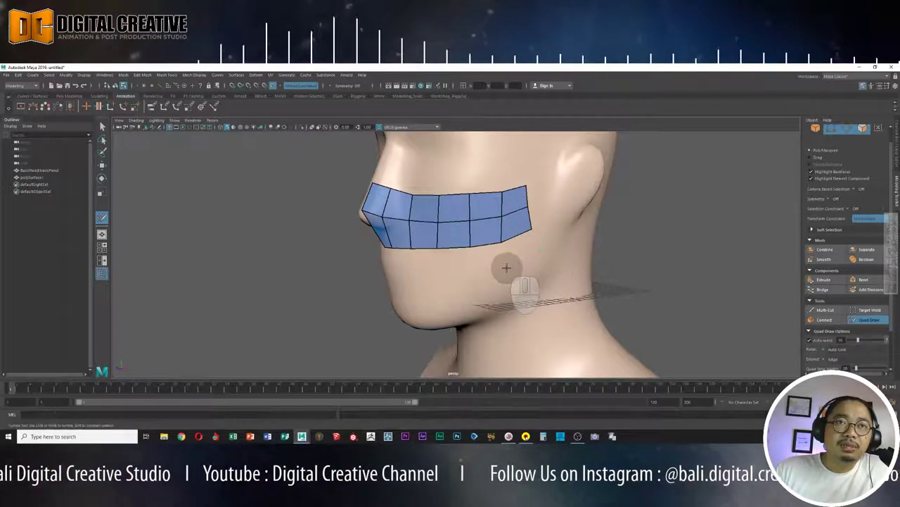
pyautogui.click(507, 268)
pyautogui.keyDown('shift'); pyautogui.click(517, 249); pyautogui.keyUp('shift')
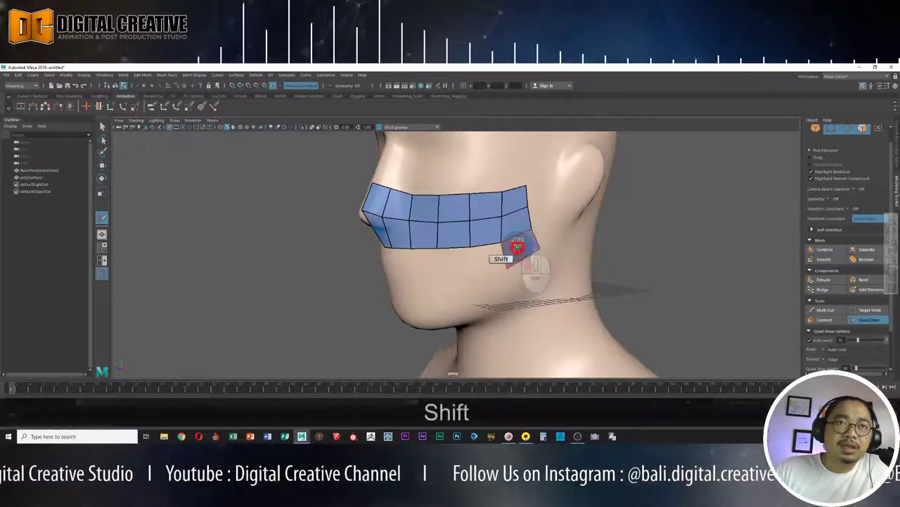
# Fill a row of quads below the patch toward the chin, undoing a stray chin point.
pyautogui.click(479, 281)
pyautogui.keyDown('shift'); pyautogui.click(490, 259); pyautogui.keyUp('shift')
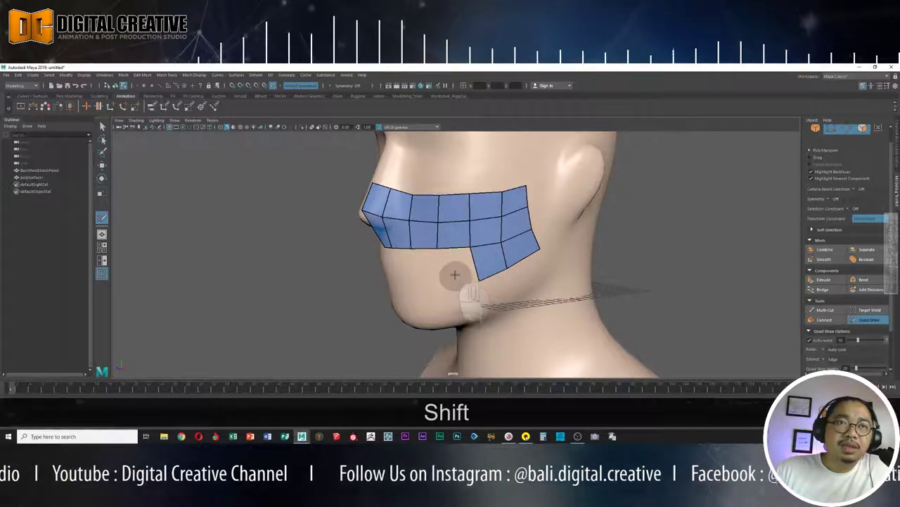
pyautogui.click(446, 289)
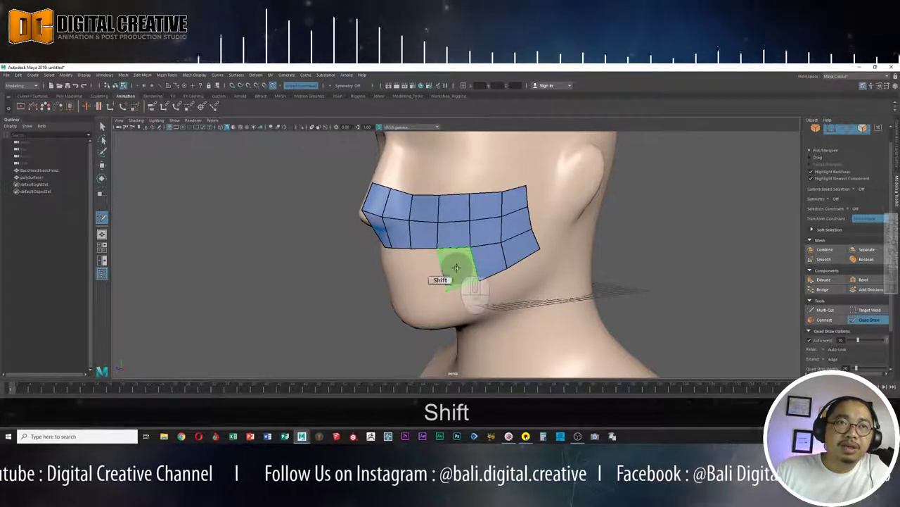
pyautogui.keyDown('shift'); pyautogui.click(457, 267); pyautogui.keyUp('shift')
pyautogui.click(416, 292)
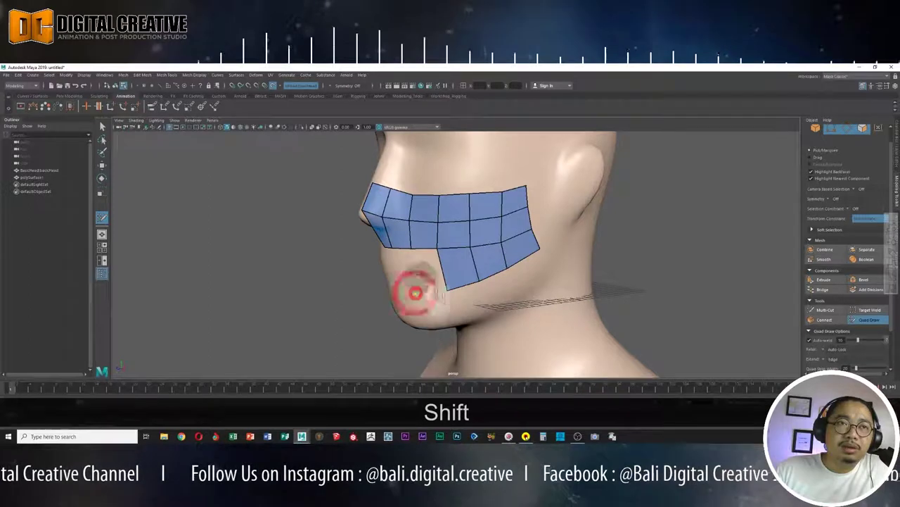
pyautogui.keyDown('shift'); pyautogui.click(422, 271); pyautogui.keyUp('shift')
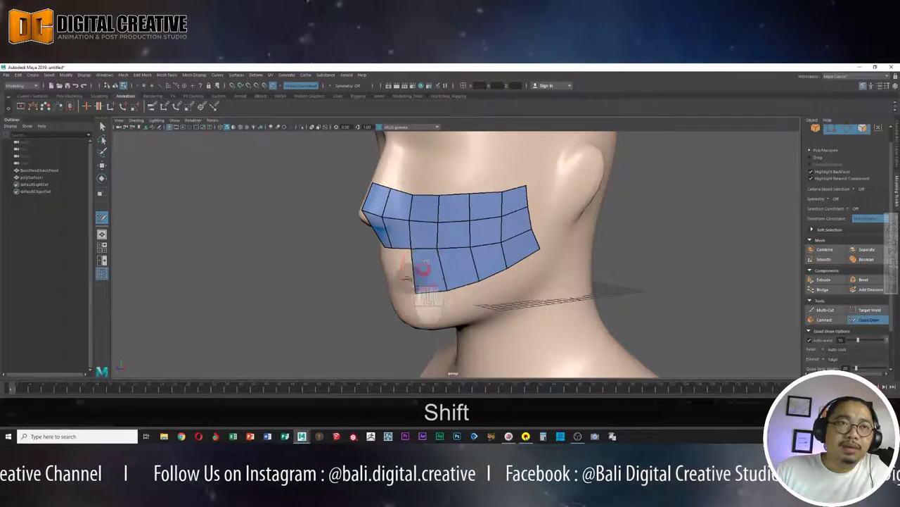
pyautogui.click(398, 295)
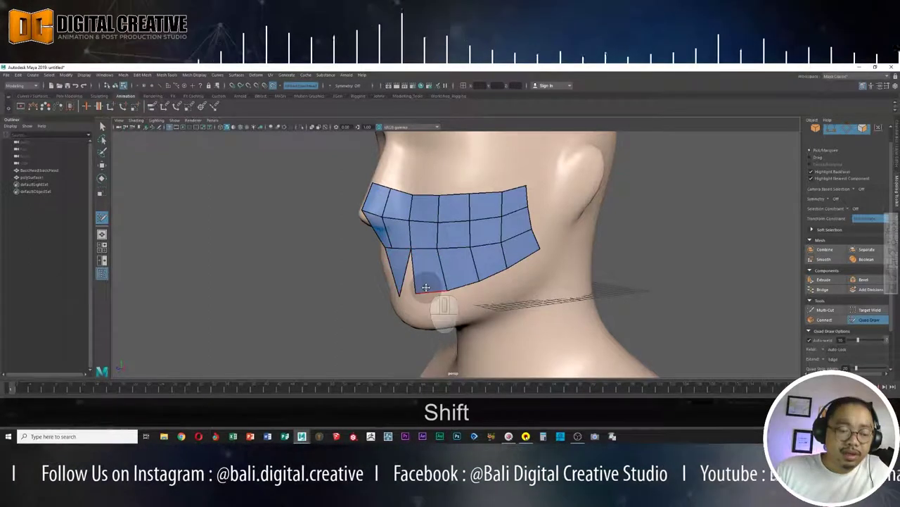
pyautogui.hotkey('ctrl', 'shift', 'z')
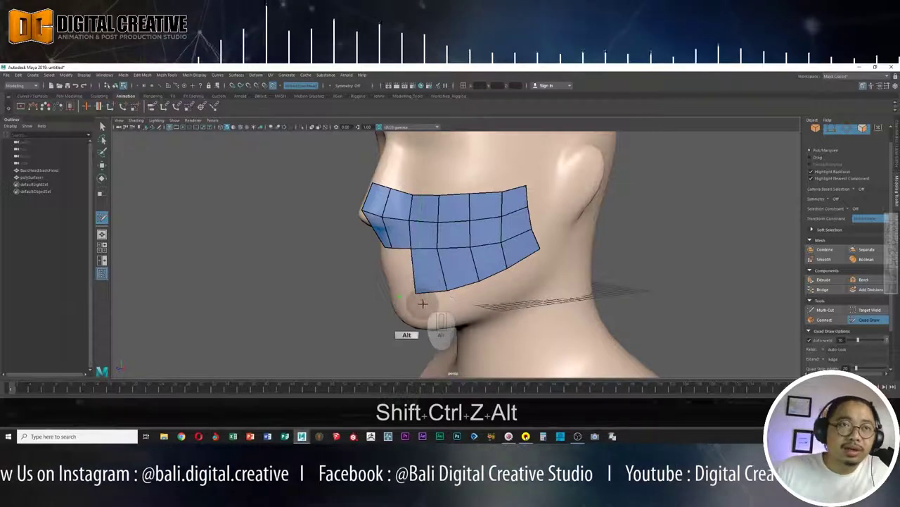
# Fill the faces below the patch's lower edge and adjust vertices near the mouth.
pyautogui.keyDown('alt'); pyautogui.moveTo(427, 287); pyautogui.dragTo(473, 282); pyautogui.keyUp('alt')
pyautogui.press('shift')
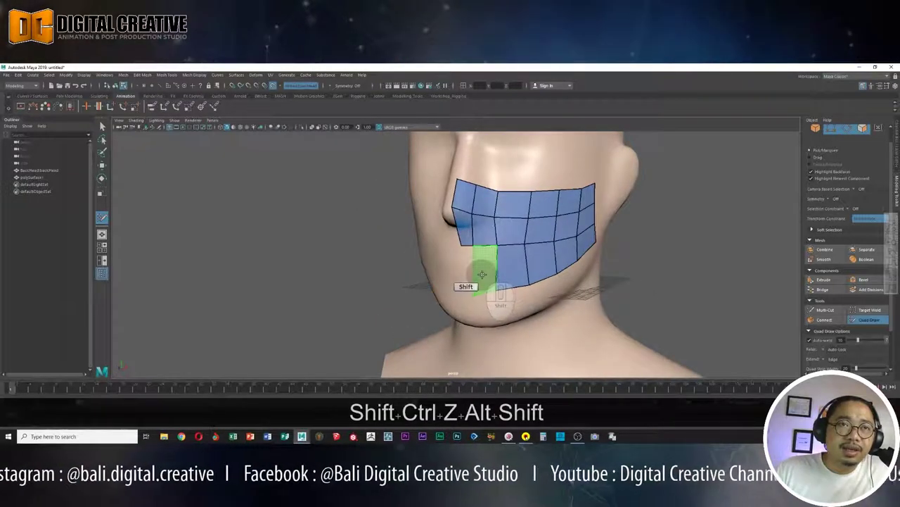
pyautogui.keyDown('shift'); pyautogui.click(484, 274); pyautogui.keyUp('shift')
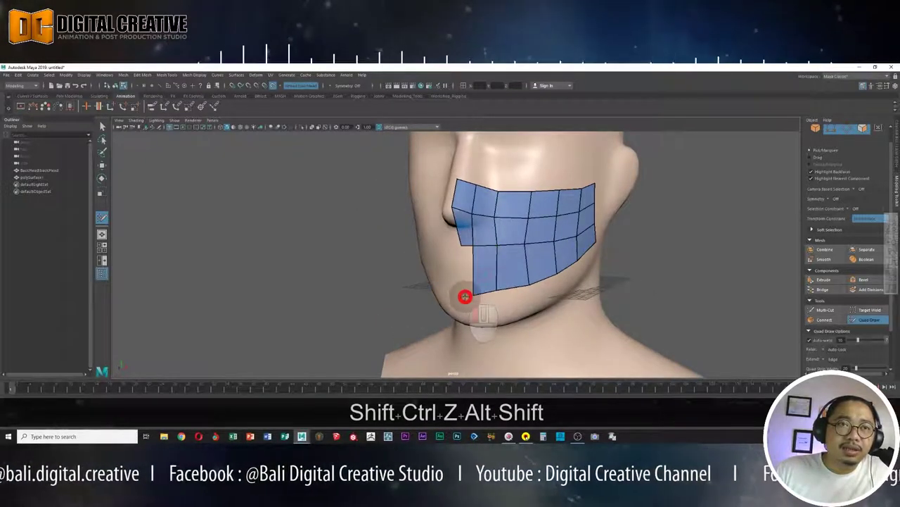
pyautogui.keyDown('shift'); pyautogui.click(467, 268); pyautogui.keyUp('shift')
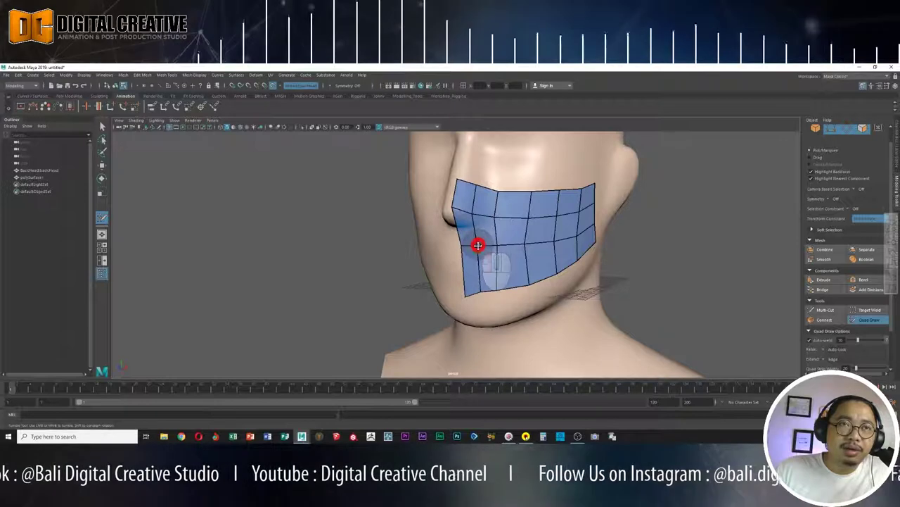
pyautogui.moveTo(477, 244); pyautogui.dragTo(476, 211)
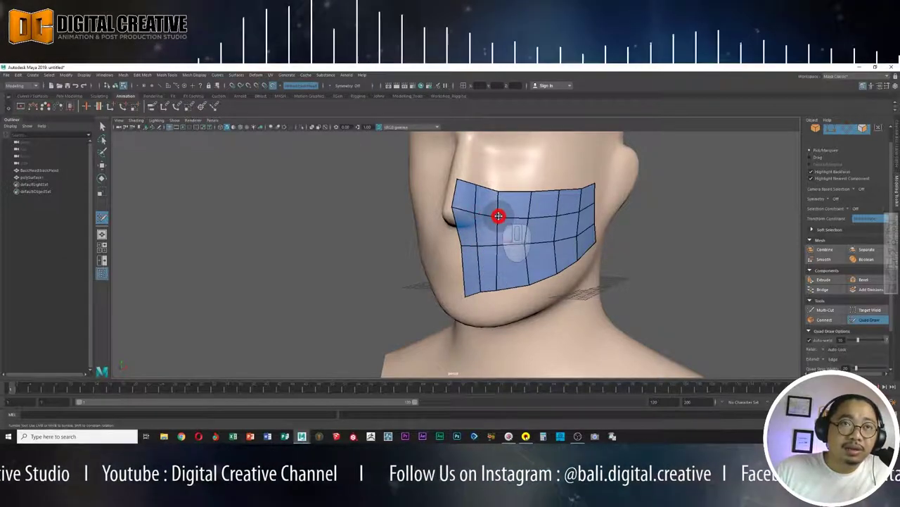
pyautogui.click(498, 214)
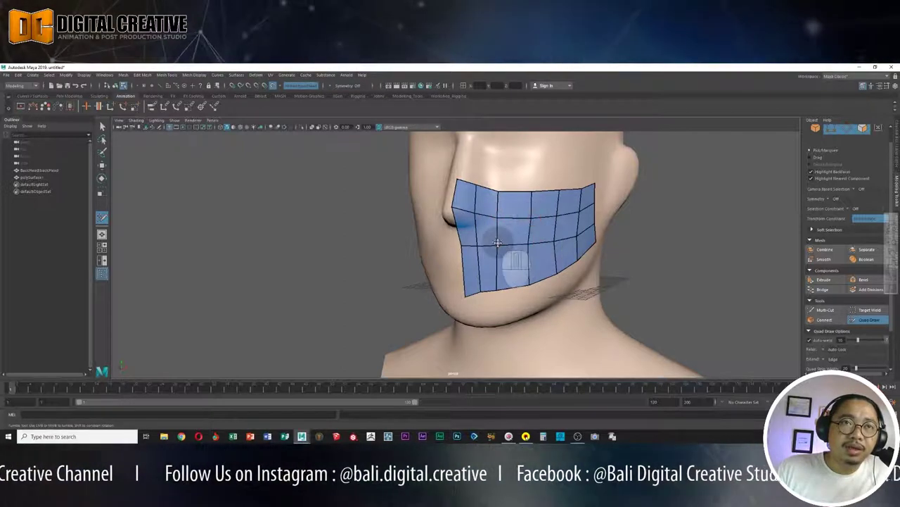
pyautogui.click(501, 243)
pyautogui.click(501, 219)
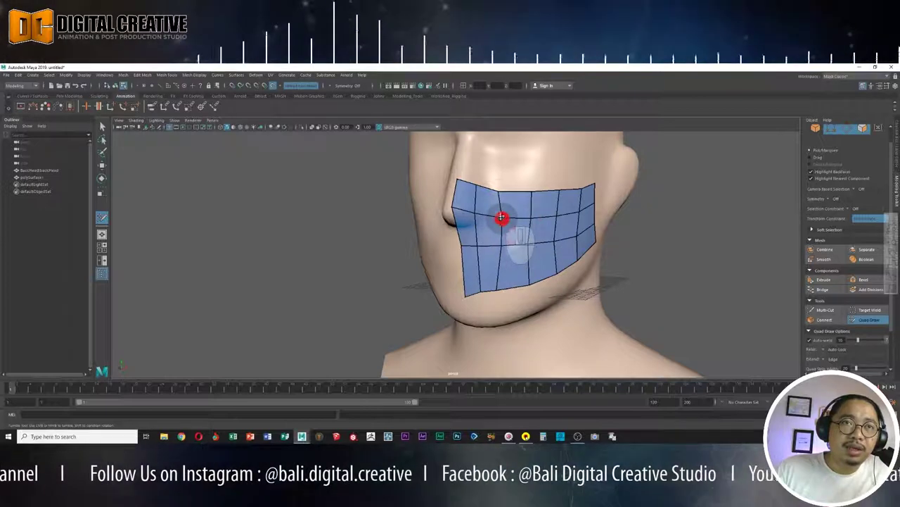
pyautogui.click(496, 192)
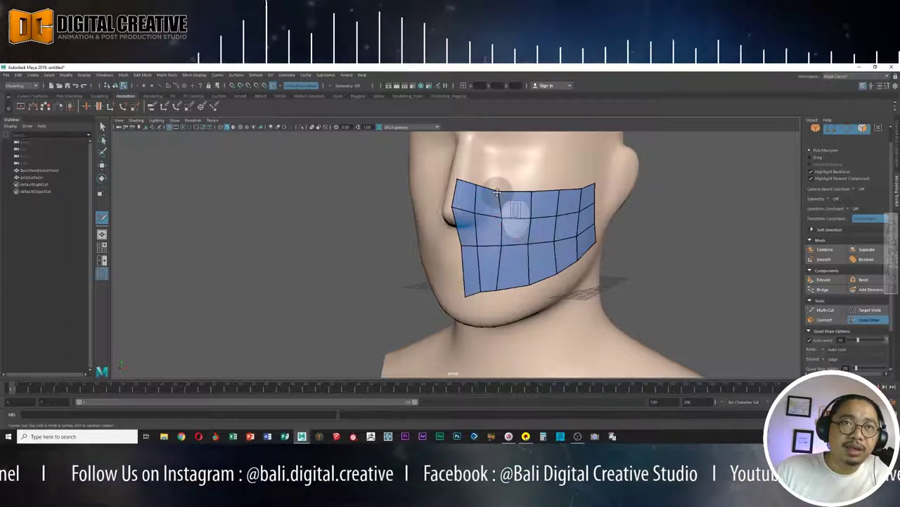
pyautogui.click(505, 287)
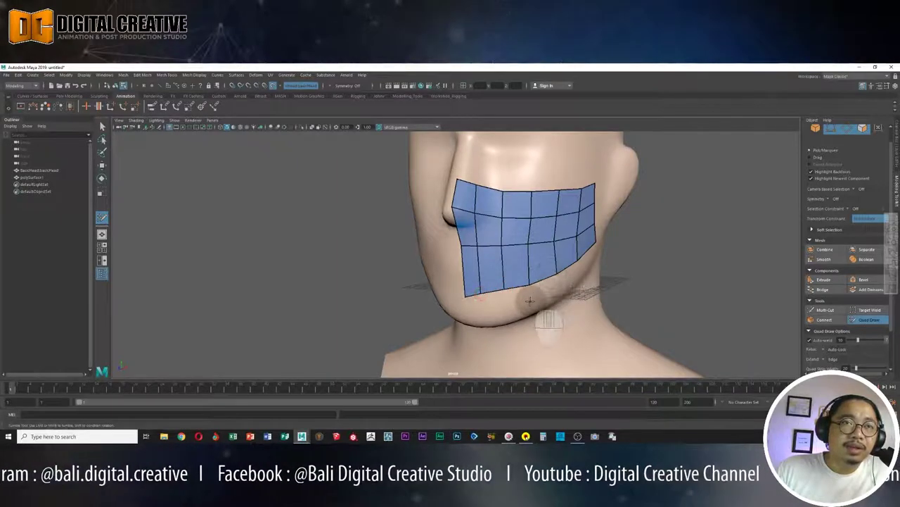
# Place points along the jawline and fill faces along the mask's lower edge.
pyautogui.keyDown('alt'); pyautogui.moveTo(541, 292); pyautogui.dragTo(493, 305); pyautogui.keyUp('alt')
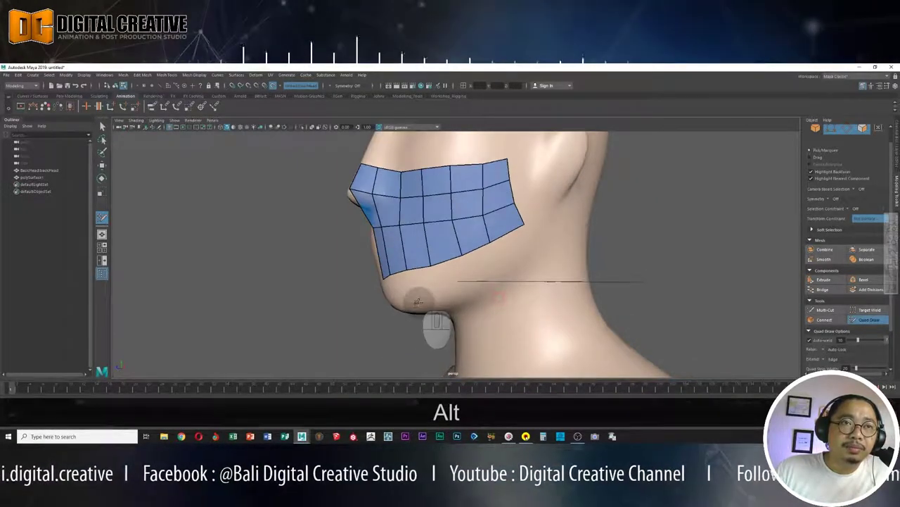
pyautogui.keyDown('alt'); pyautogui.moveTo(426, 289); pyautogui.dragTo(444, 273); pyautogui.keyUp('alt')
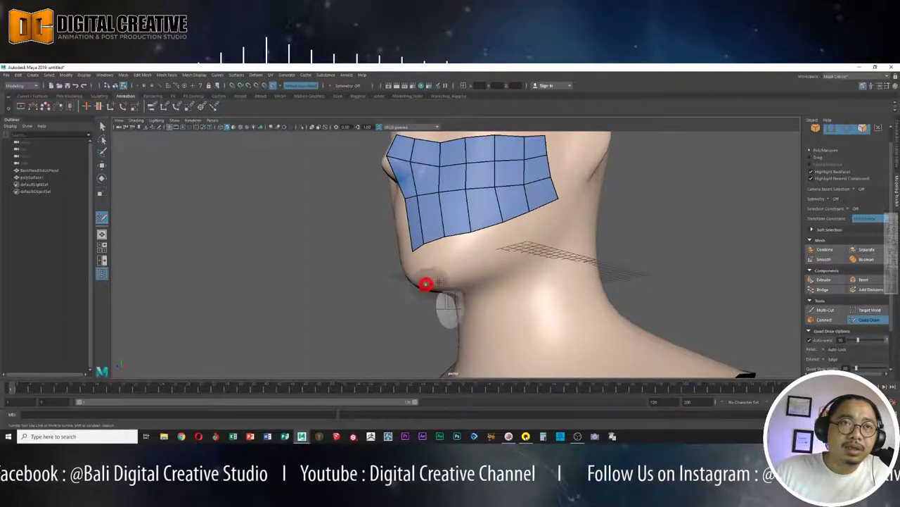
pyautogui.moveTo(458, 302)
pyautogui.keyDown('alt'); pyautogui.mouseDown()
pyautogui.moveTo(499, 269)
pyautogui.moveTo(510, 274)
pyautogui.mouseUp(); pyautogui.keyUp('alt')
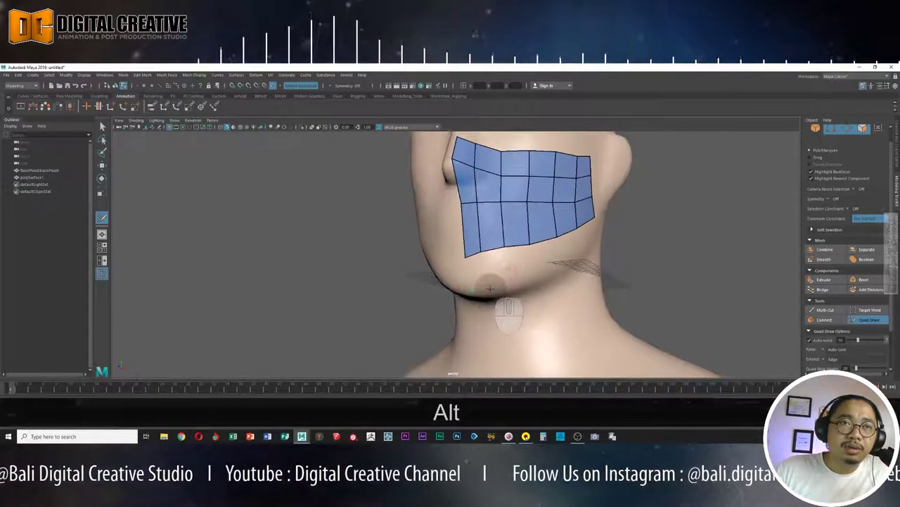
pyautogui.click(486, 287)
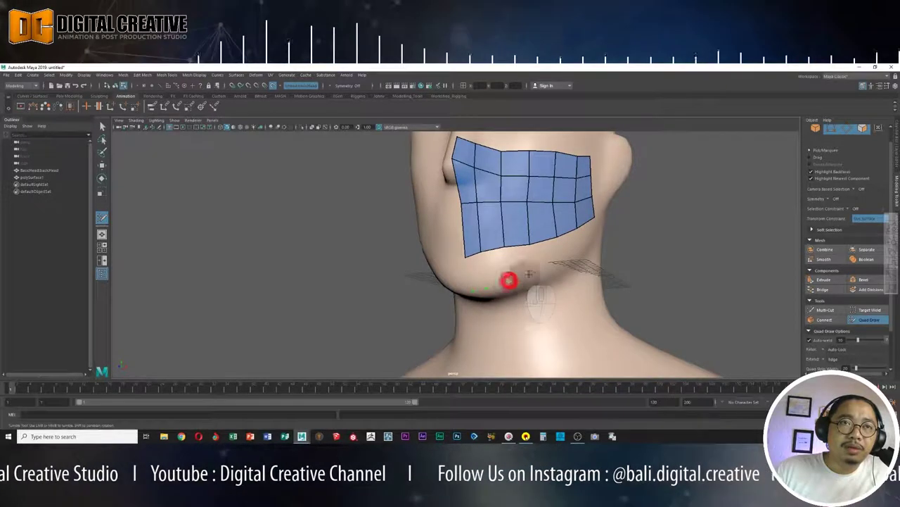
pyautogui.click(533, 271)
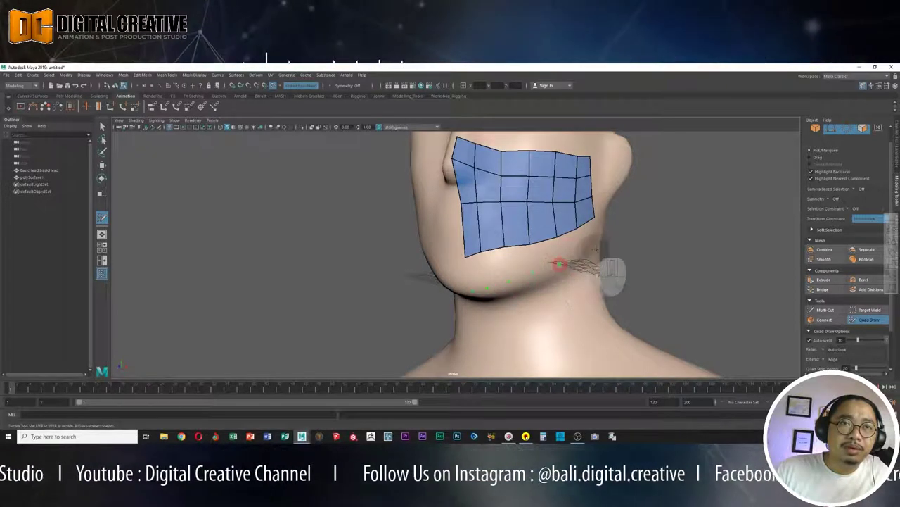
pyautogui.keyDown('alt'); pyautogui.moveTo(583, 255); pyautogui.dragTo(565, 251); pyautogui.keyUp('alt')
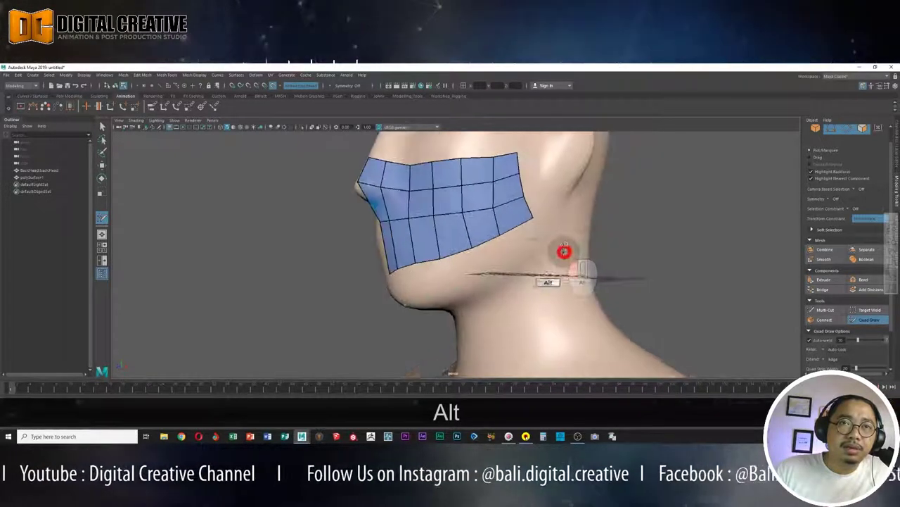
pyautogui.click(510, 261)
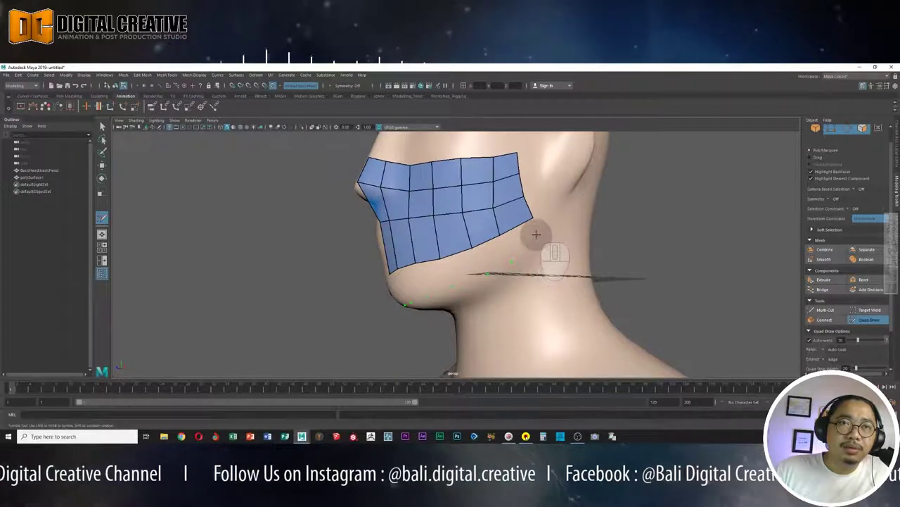
pyautogui.click(539, 232)
pyautogui.keyDown('shift'); pyautogui.click(519, 238); pyautogui.keyUp('shift')
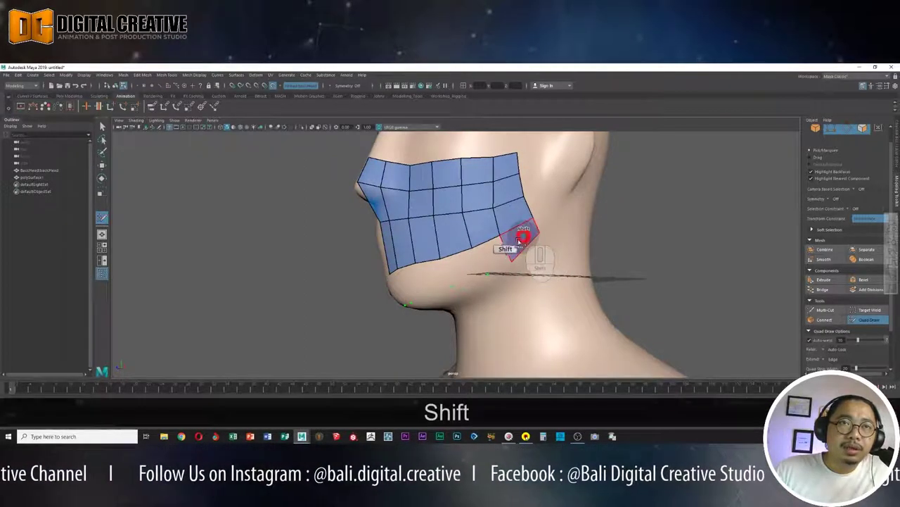
pyautogui.keyDown('shift'); pyautogui.click(469, 263); pyautogui.keyUp('shift')
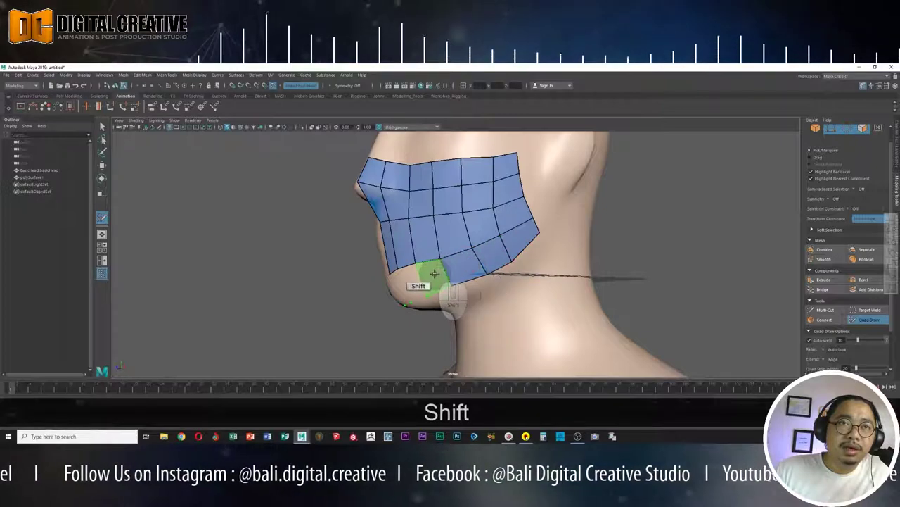
pyautogui.keyDown('shift'); pyautogui.click(433, 274); pyautogui.keyUp('shift')
# Fill the chin face and relax the mask vertices near the chin.
pyautogui.keyDown('alt'); pyautogui.keyDown('shift'); pyautogui.moveTo(356, 275); pyautogui.dragTo(392, 273); pyautogui.keyUp('shift'); pyautogui.keyUp('alt')
pyautogui.keyDown('shift'); pyautogui.click(496, 266); pyautogui.keyUp('shift')
pyautogui.moveTo(499, 267)
pyautogui.keyDown('alt'); pyautogui.mouseDown()
pyautogui.moveTo(626, 268)
pyautogui.moveTo(589, 255)
pyautogui.moveTo(577, 261)
pyautogui.mouseUp(); pyautogui.keyUp('alt')
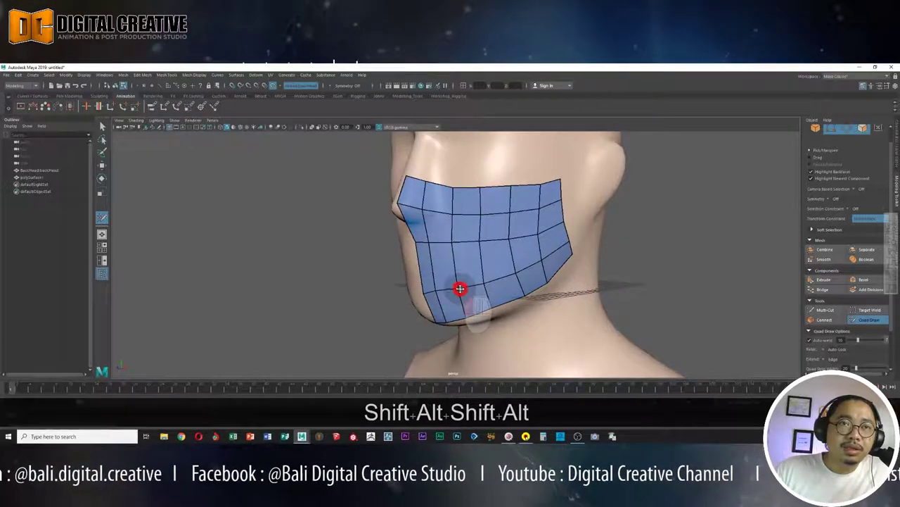
pyautogui.click(437, 290)
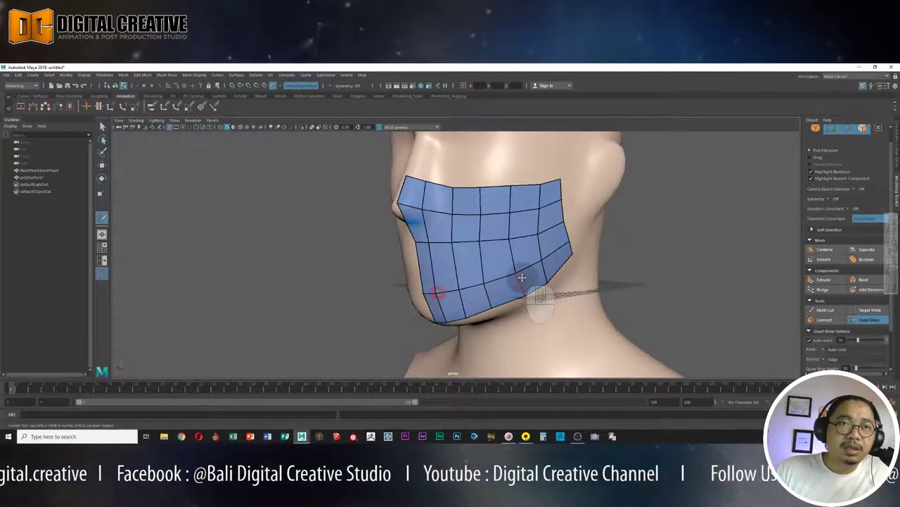
pyautogui.moveTo(511, 236)
pyautogui.mouseDown()
pyautogui.moveTo(538, 232)
pyautogui.moveTo(517, 268)
pyautogui.mouseUp()
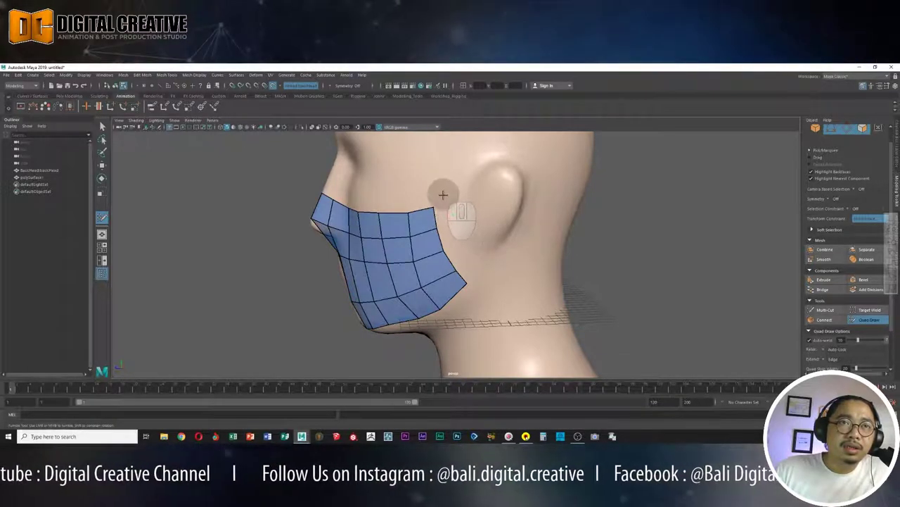
# Place points from the mask's upper corner toward the ear and fill strap quads.
pyautogui.click(444, 199)
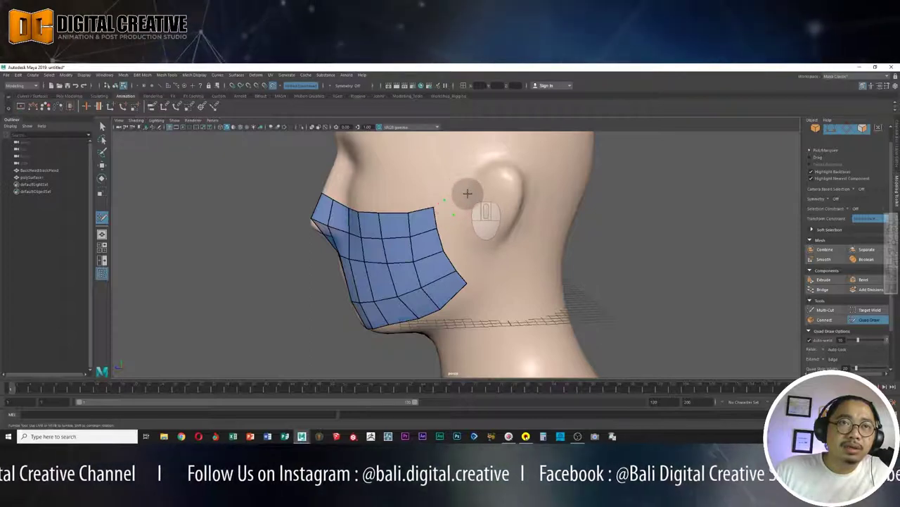
pyautogui.click(465, 192)
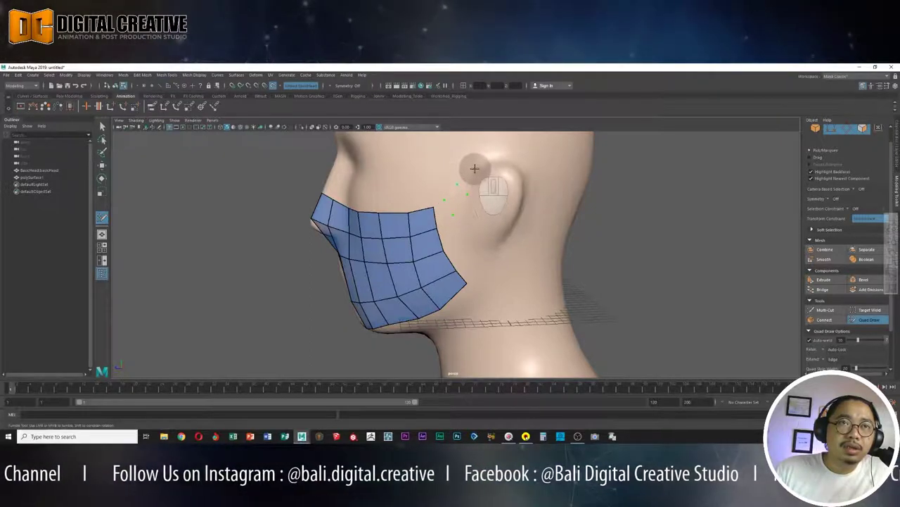
pyautogui.click(483, 172)
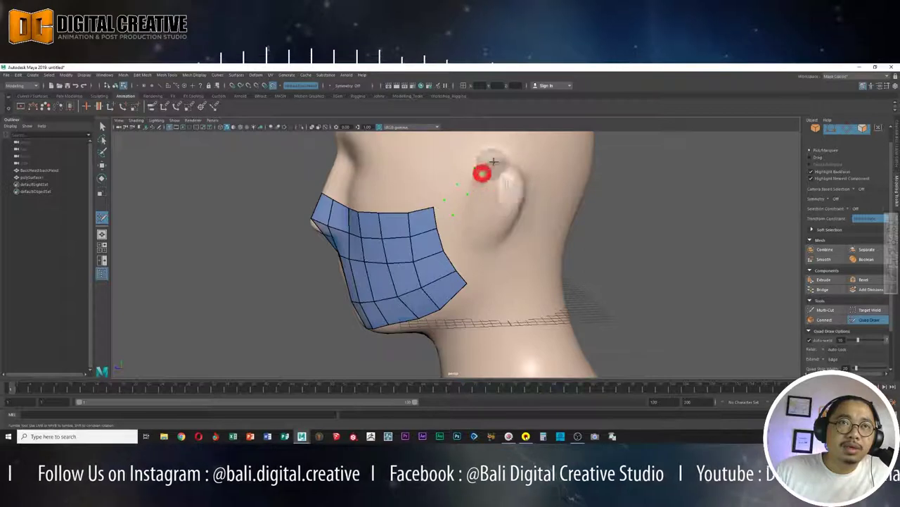
pyautogui.click(492, 153)
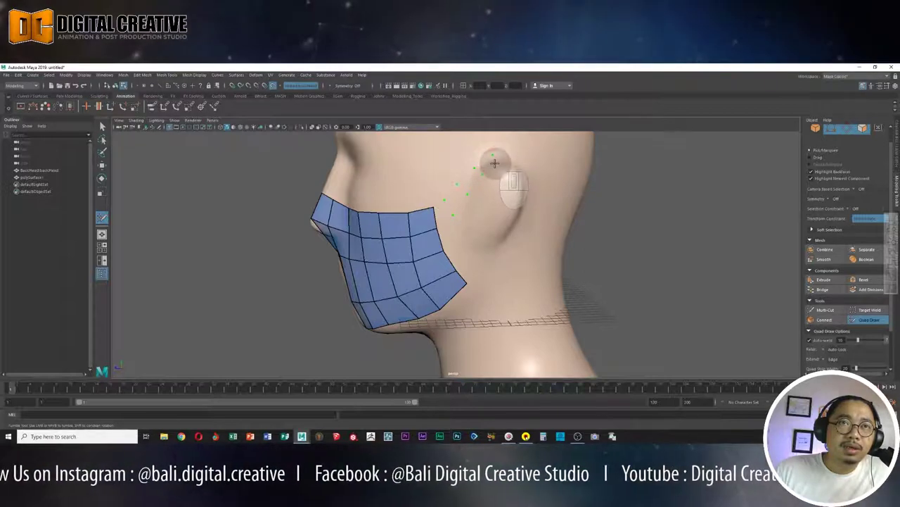
pyautogui.keyDown('shift'); pyautogui.click(440, 210); pyautogui.keyUp('shift')
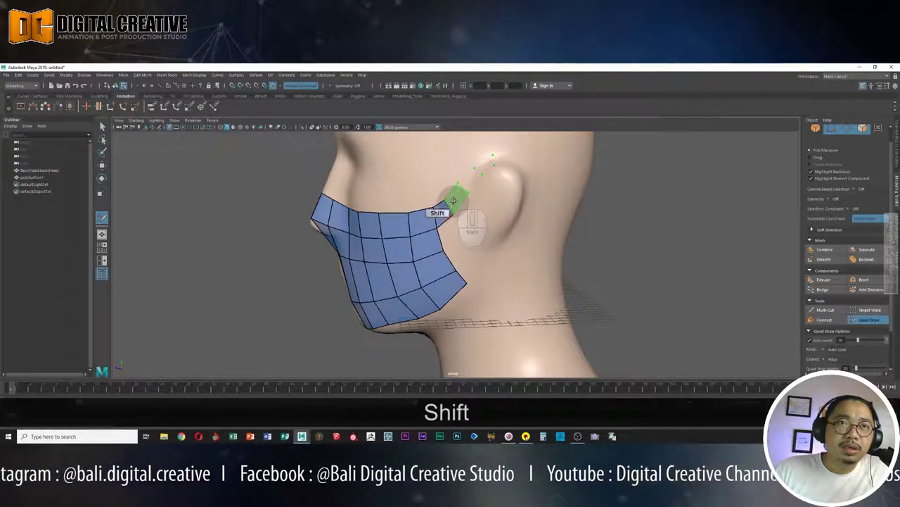
pyautogui.keyDown('shift'); pyautogui.click(467, 184); pyautogui.keyUp('shift')
pyautogui.keyDown('shift'); pyautogui.click(484, 162); pyautogui.keyUp('shift')
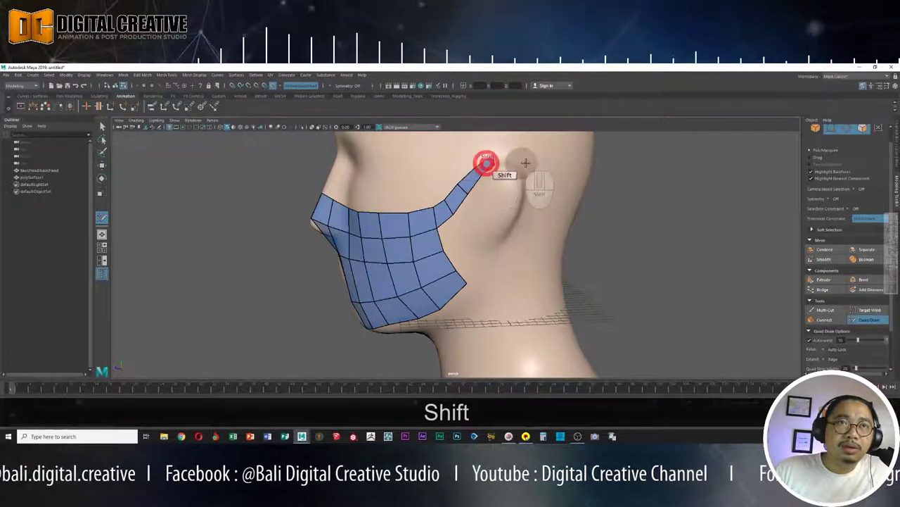
pyautogui.keyDown('alt'); pyautogui.keyDown('shift'); pyautogui.moveTo(553, 181); pyautogui.dragTo(418, 181); pyautogui.keyUp('shift'); pyautogui.keyUp('alt')
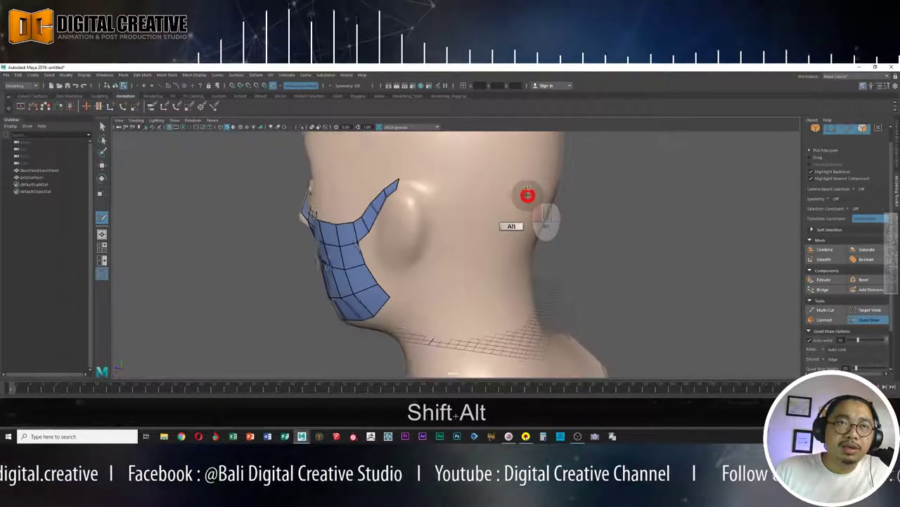
# Extend the strap over the top of the ear and down behind it.
pyautogui.keyDown('shift'); pyautogui.click(398, 181); pyautogui.keyUp('shift')
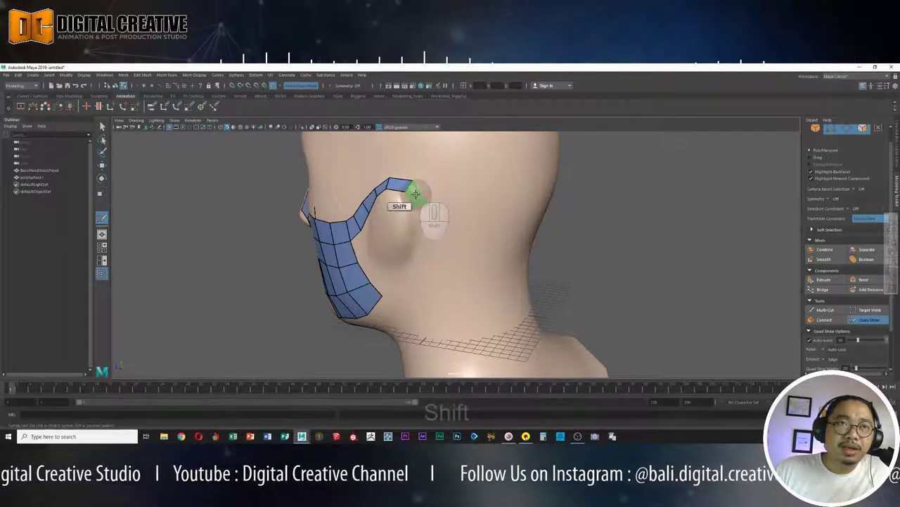
pyautogui.keyDown('shift'); pyautogui.click(426, 202); pyautogui.keyUp('shift')
pyautogui.keyDown('alt'); pyautogui.keyDown('shift'); pyautogui.moveTo(432, 231); pyautogui.dragTo(442, 230); pyautogui.keyUp('shift'); pyautogui.keyUp('alt')
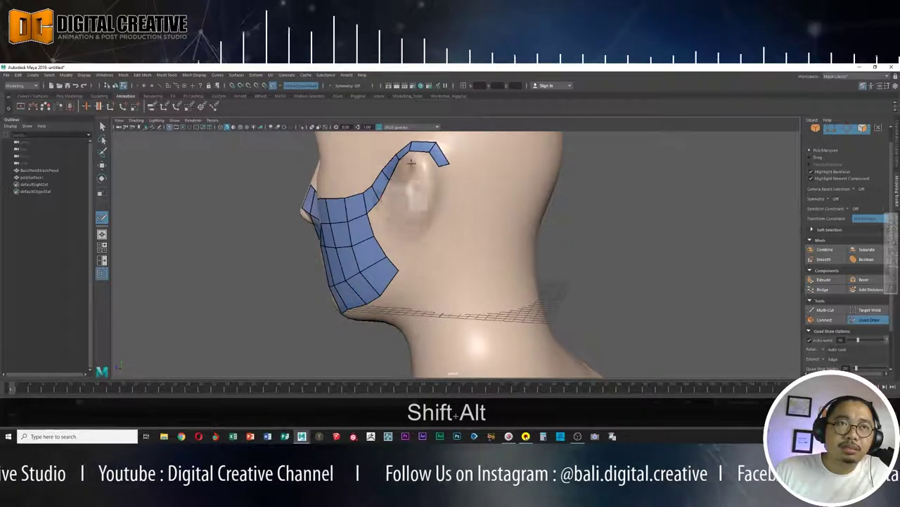
pyautogui.keyDown('shift'); pyautogui.click(443, 184); pyautogui.keyUp('shift')
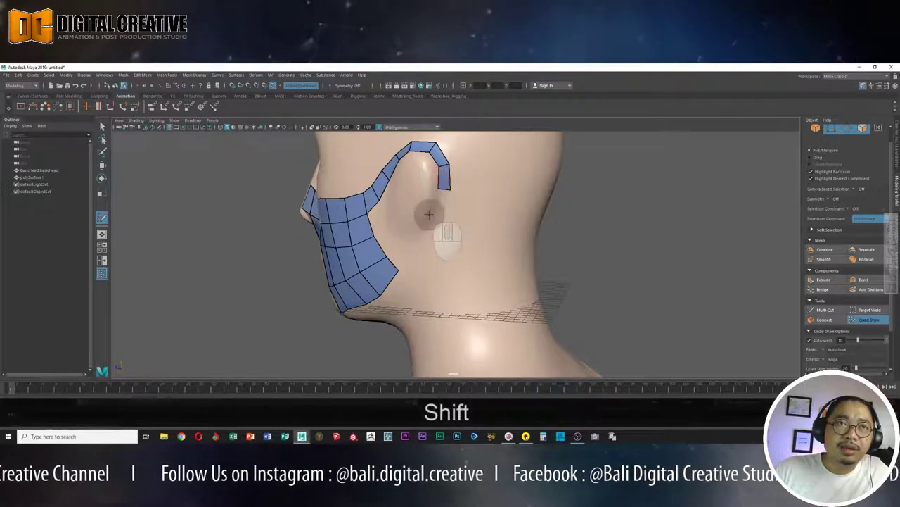
pyautogui.click(443, 207)
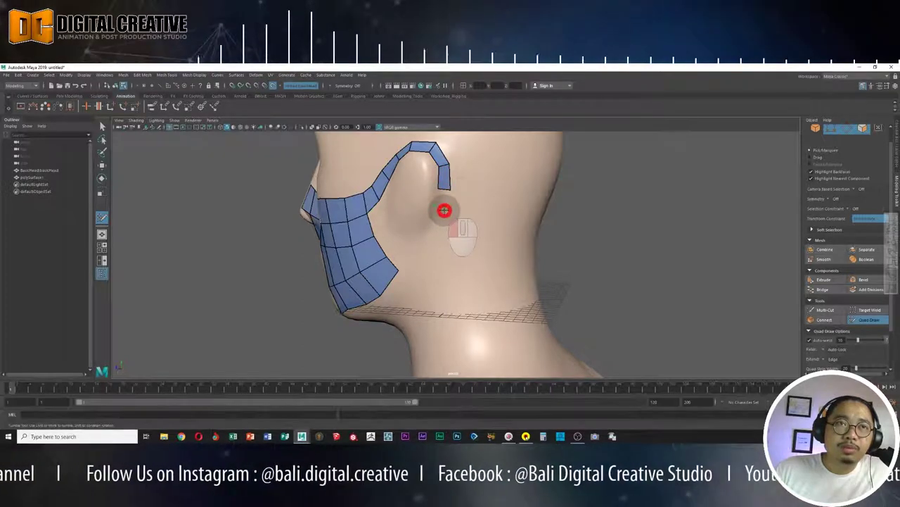
pyautogui.keyDown('shift'); pyautogui.click(442, 202); pyautogui.keyUp('shift')
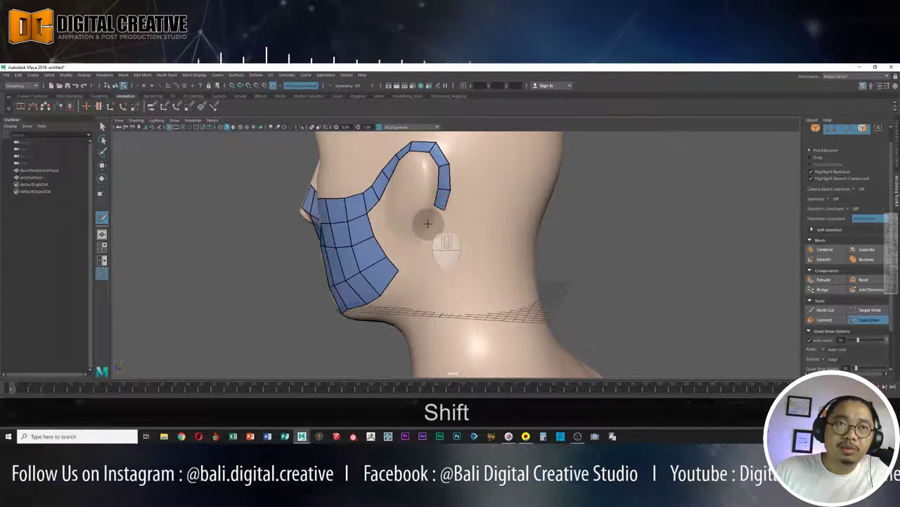
pyautogui.click(429, 225)
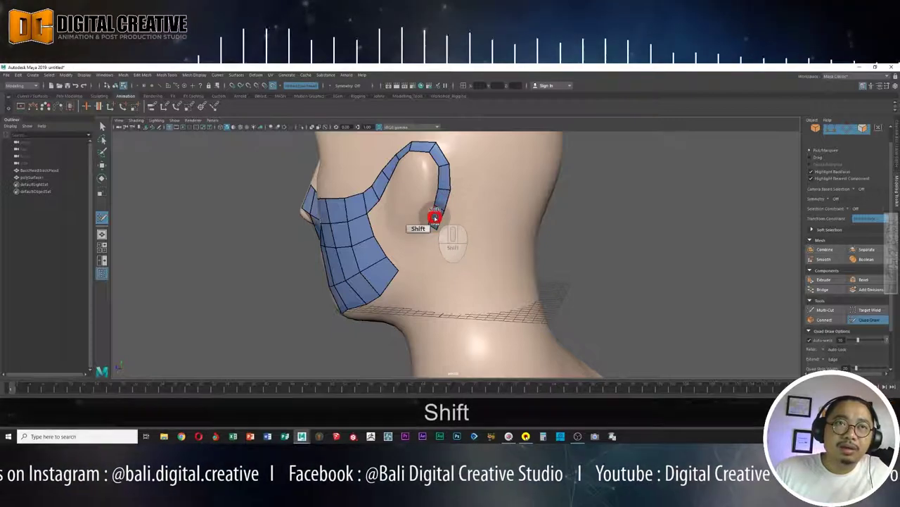
# Bring the strap forward across the cheek and join it to the mask's edge.
pyautogui.keyDown('alt'); pyautogui.keyDown('shift'); pyautogui.moveTo(422, 245); pyautogui.dragTo(434, 240); pyautogui.keyUp('shift'); pyautogui.keyUp('alt')
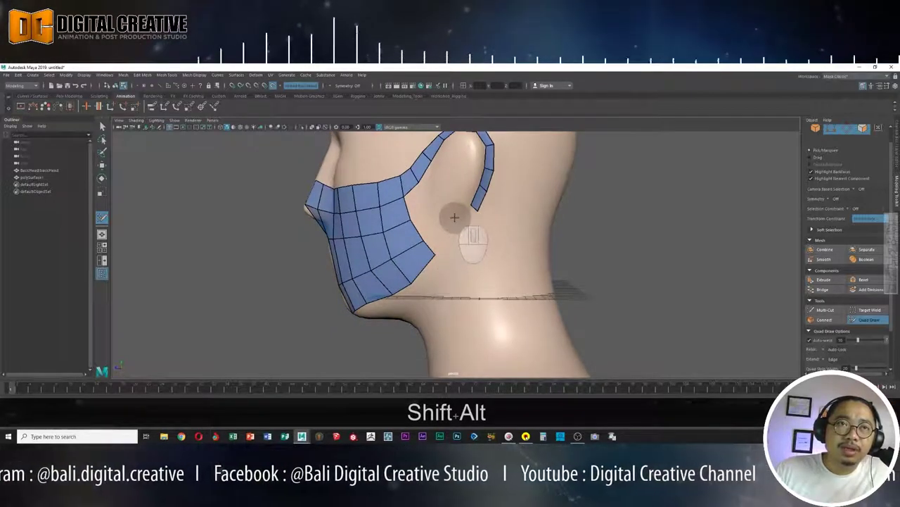
pyautogui.click(454, 218)
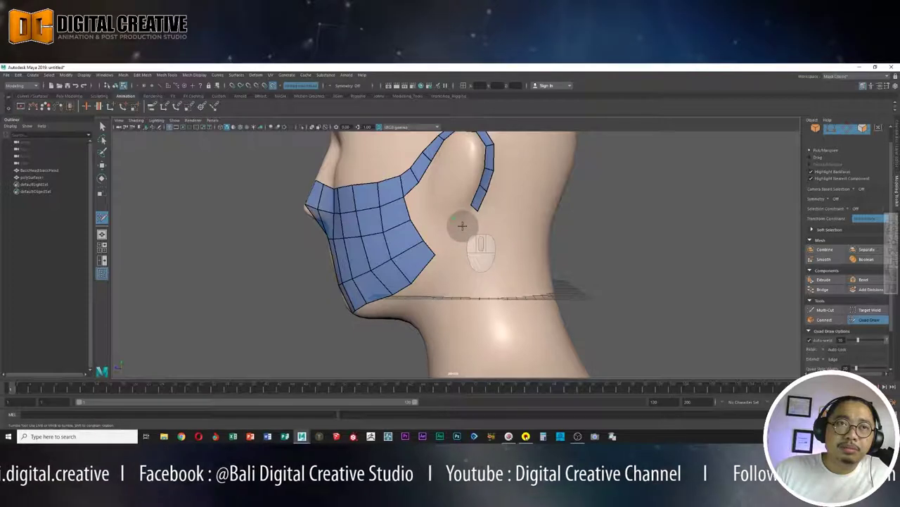
pyautogui.keyDown('shift'); pyautogui.click(447, 229); pyautogui.keyUp('shift')
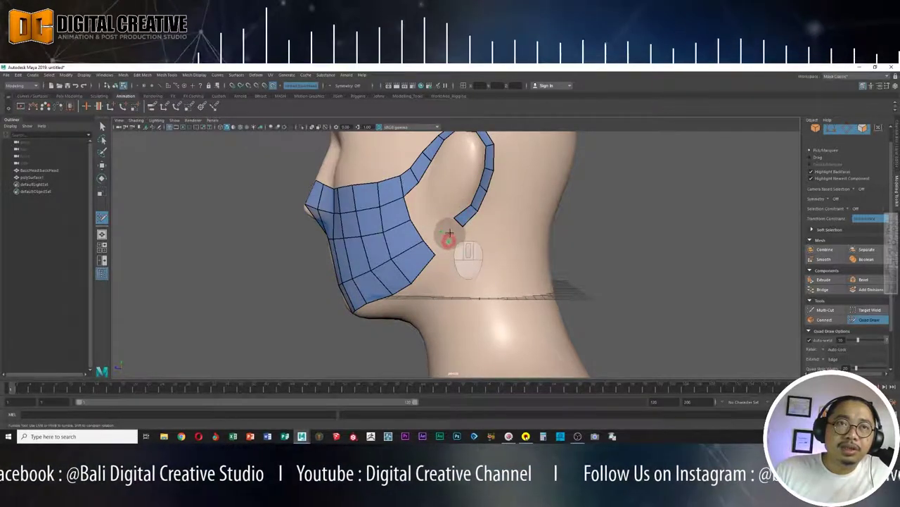
pyautogui.keyDown('shift'); pyautogui.click(448, 235); pyautogui.keyUp('shift')
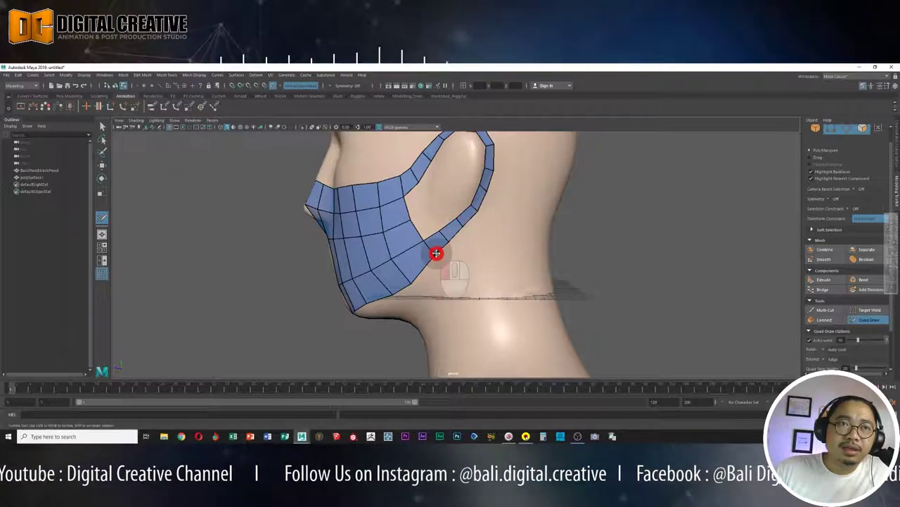
pyautogui.click(389, 298)
pyautogui.moveTo(389, 298)
pyautogui.keyDown('alt'); pyautogui.mouseDown()
pyautogui.moveTo(446, 269)
pyautogui.moveTo(493, 261)
pyautogui.moveTo(506, 244)
pyautogui.mouseUp(); pyautogui.keyUp('alt')
# Review the finished mask from the front and exit Quad Draw.
pyautogui.keyDown('alt'); pyautogui.click(510, 246); pyautogui.keyUp('alt')
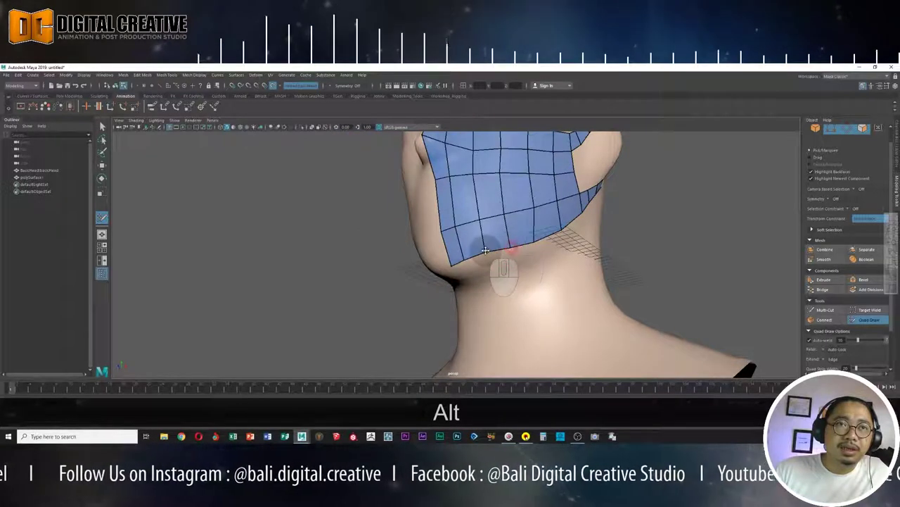
pyautogui.click(485, 251)
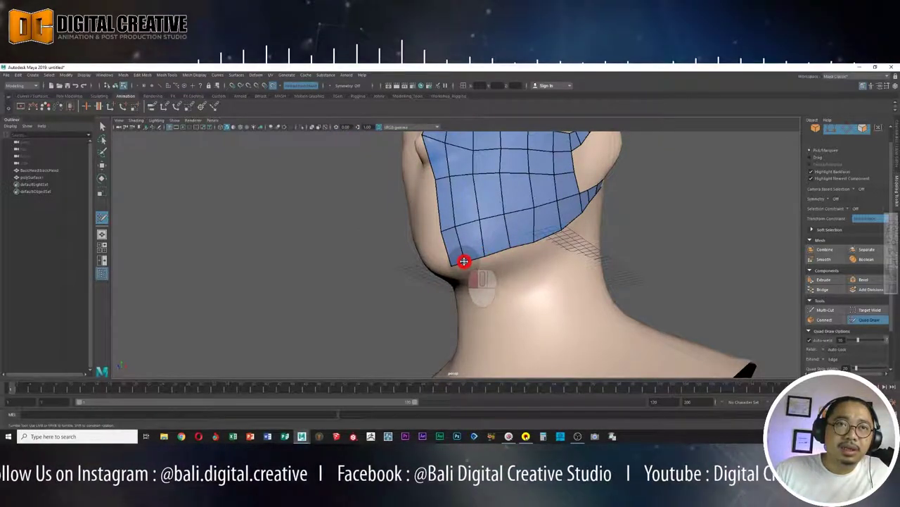
pyautogui.moveTo(482, 258)
pyautogui.keyDown('alt'); pyautogui.mouseDown()
pyautogui.moveTo(551, 251)
pyautogui.moveTo(439, 255)
pyautogui.moveTo(519, 251)
pyautogui.mouseUp(); pyautogui.keyUp('alt')
pyautogui.keyDown('alt'); pyautogui.moveTo(518, 251); pyautogui.dragTo(468, 237, button='right'); pyautogui.keyUp('alt')
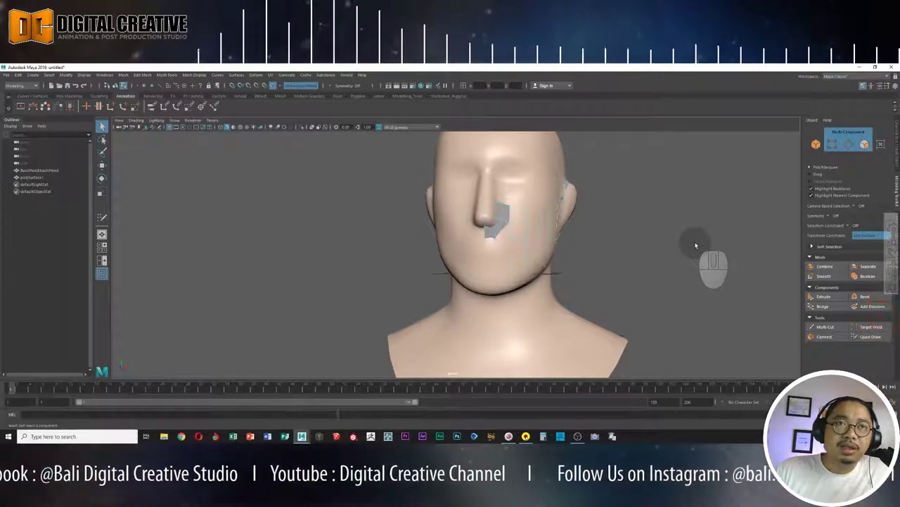
pyautogui.click(102, 193)
# Switch to the Select tool (Q) and select the head model.
pyautogui.moveTo(667, 251)
pyautogui.keyDown('alt'); pyautogui.mouseDown()
pyautogui.moveTo(508, 253)
pyautogui.moveTo(593, 255)
pyautogui.moveTo(553, 258)
pyautogui.mouseUp(); pyautogui.keyUp('alt')
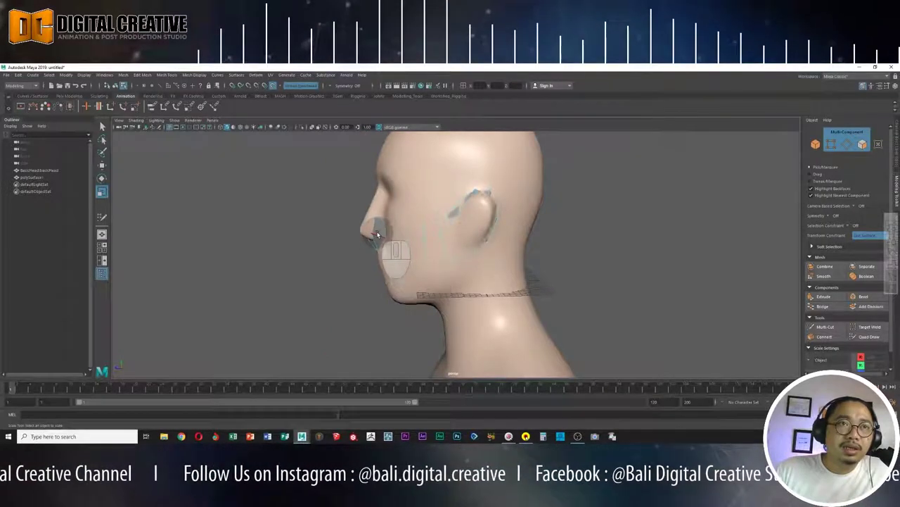
pyautogui.click(102, 126)
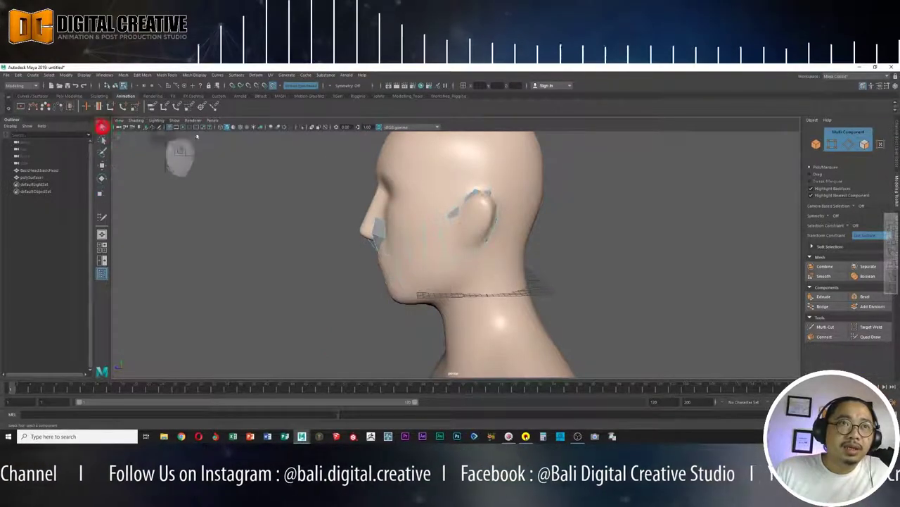
pyautogui.click(434, 146)
pyautogui.click(528, 206)
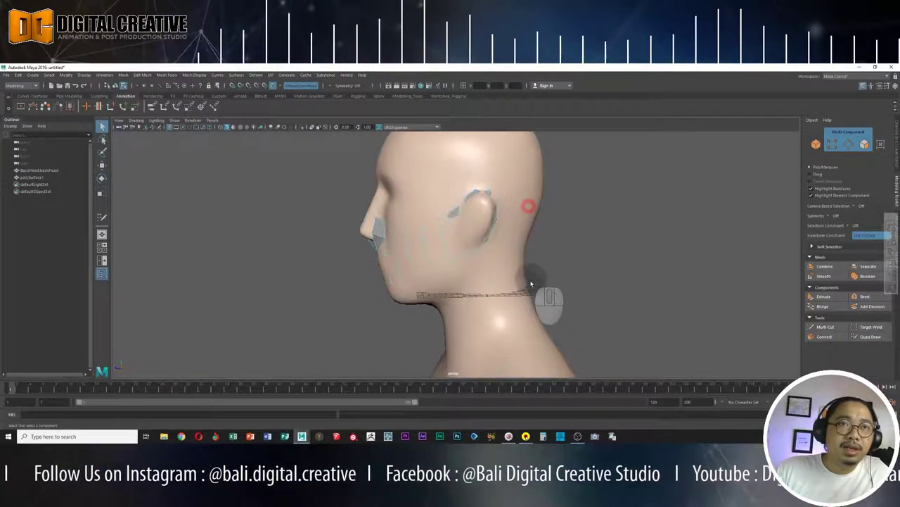
pyautogui.click(531, 316)
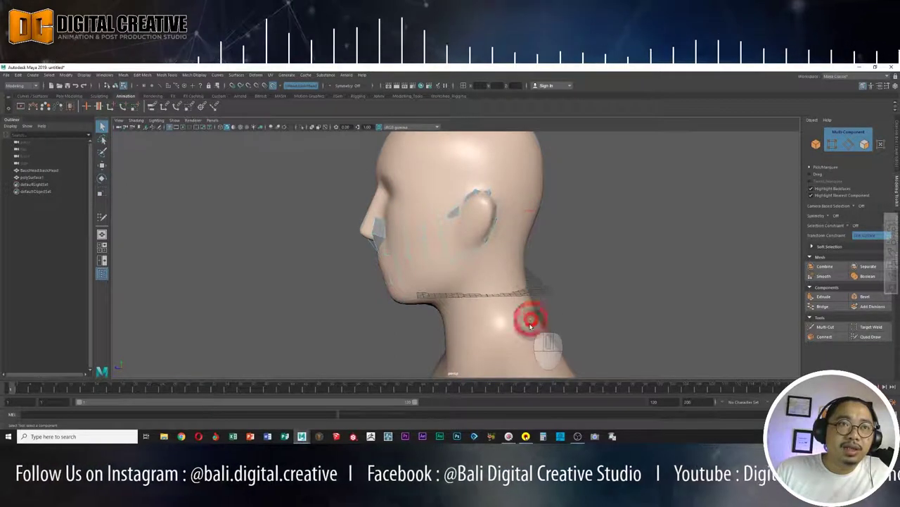
pyautogui.click(39, 170)
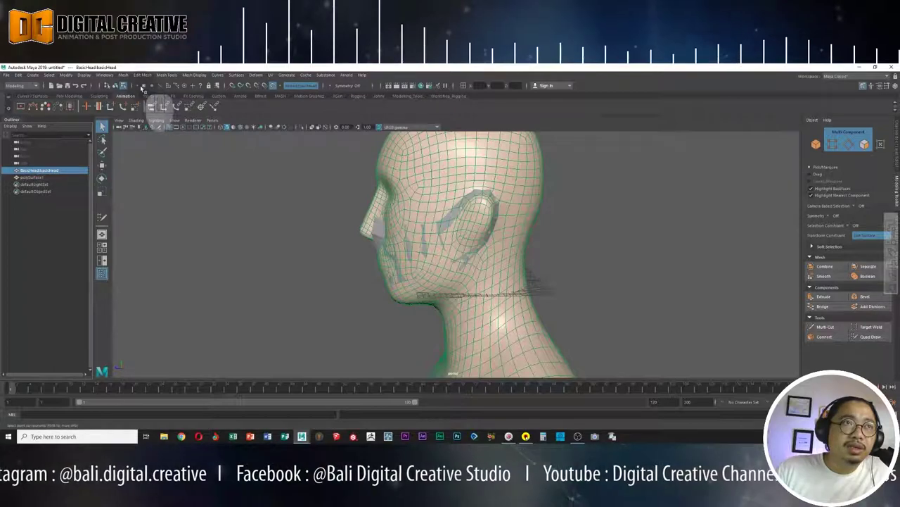
# Stop the head being a live surface and select the mask mesh polySurface1.
pyautogui.click(273, 87)
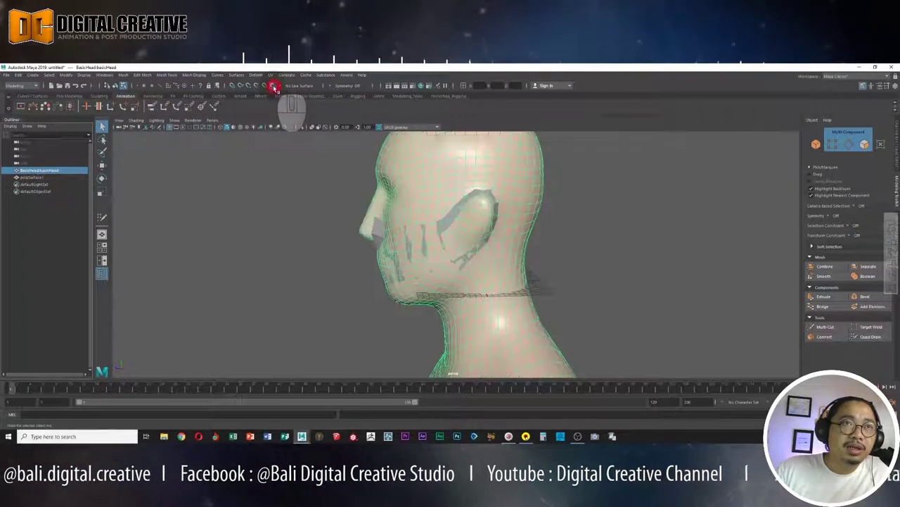
pyautogui.click(282, 207)
pyautogui.keyDown('alt'); pyautogui.moveTo(279, 207); pyautogui.dragTo(291, 235); pyautogui.keyUp('alt')
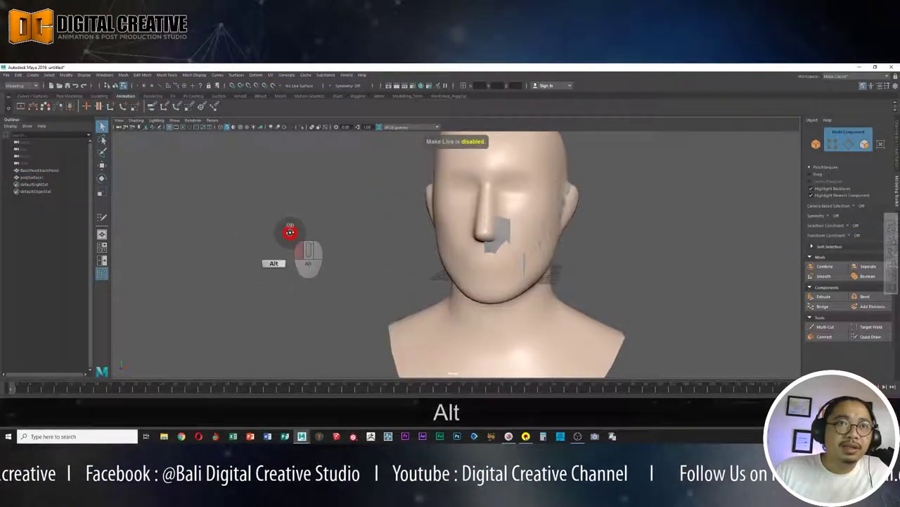
pyautogui.click(32, 176)
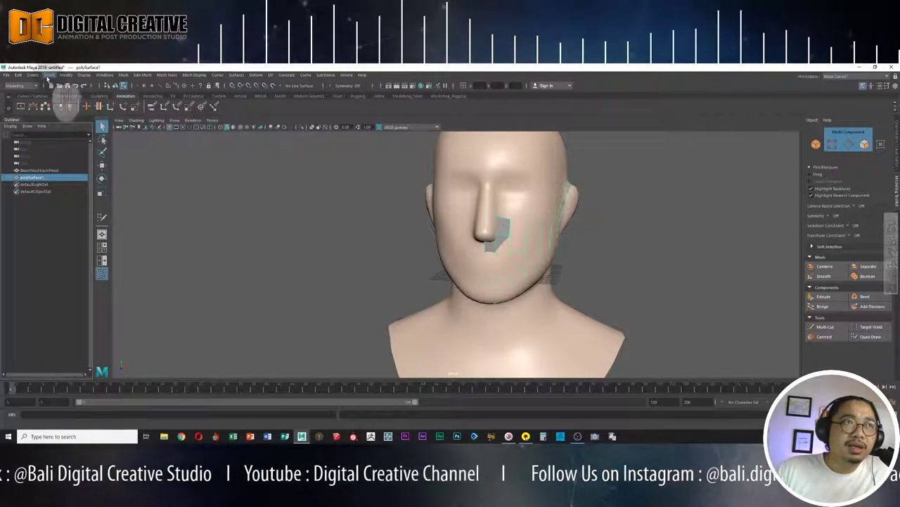
# Delete the mask's history via Delete by Type and show the Modeling_Tools shelf.
pyautogui.click(22, 74)
pyautogui.moveTo(40, 157)
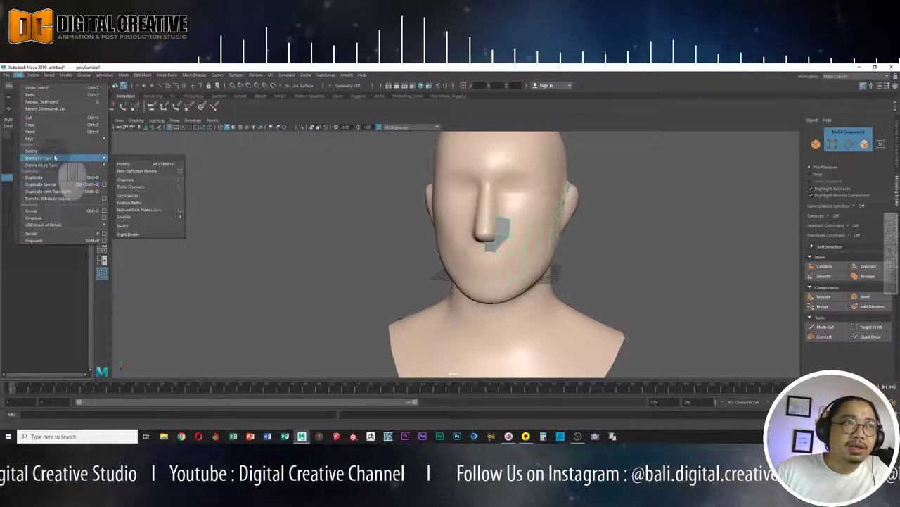
pyautogui.click(126, 164)
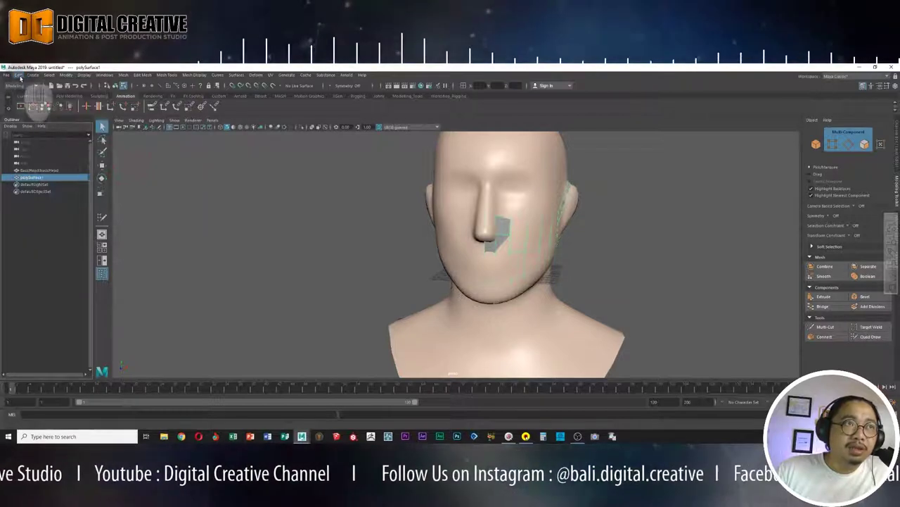
pyautogui.click(409, 95)
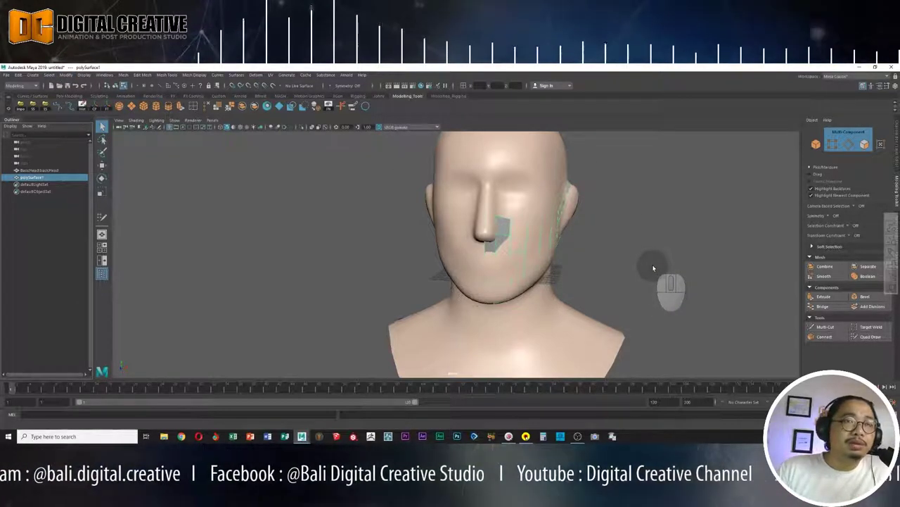
# Scale the selected mask faces up slightly so they sit just above the cheek.
pyautogui.press('r')
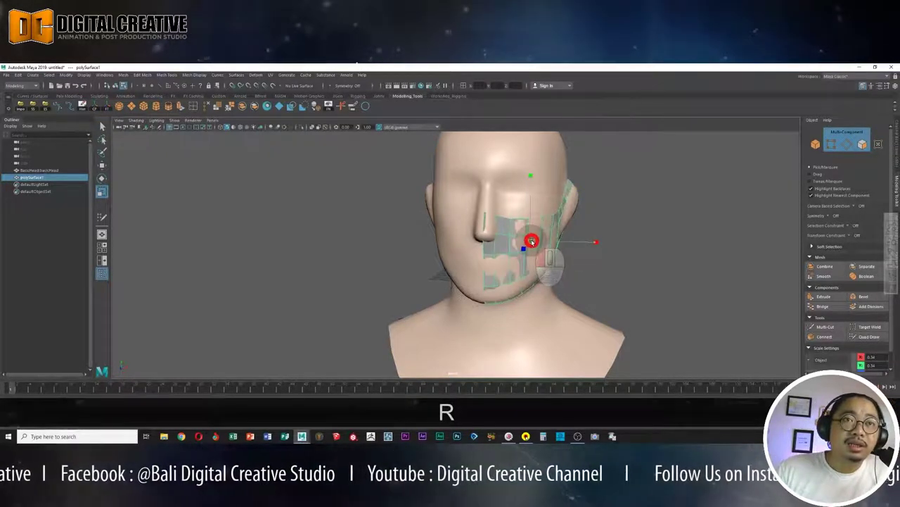
pyautogui.moveTo(532, 240); pyautogui.dragTo(533, 240)
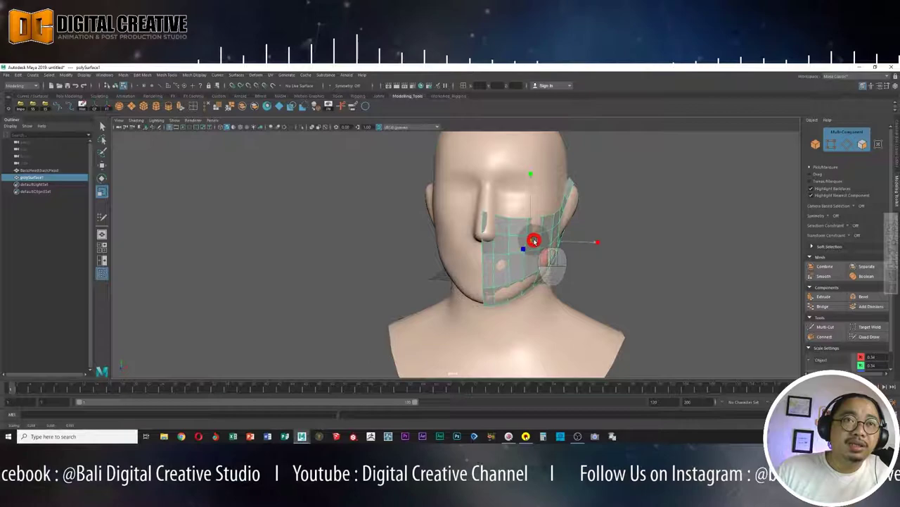
pyautogui.moveTo(534, 240)
pyautogui.keyDown('alt'); pyautogui.mouseDown()
pyautogui.moveTo(393, 237)
pyautogui.moveTo(531, 233)
pyautogui.moveTo(520, 234)
pyautogui.mouseUp(); pyautogui.keyUp('alt')
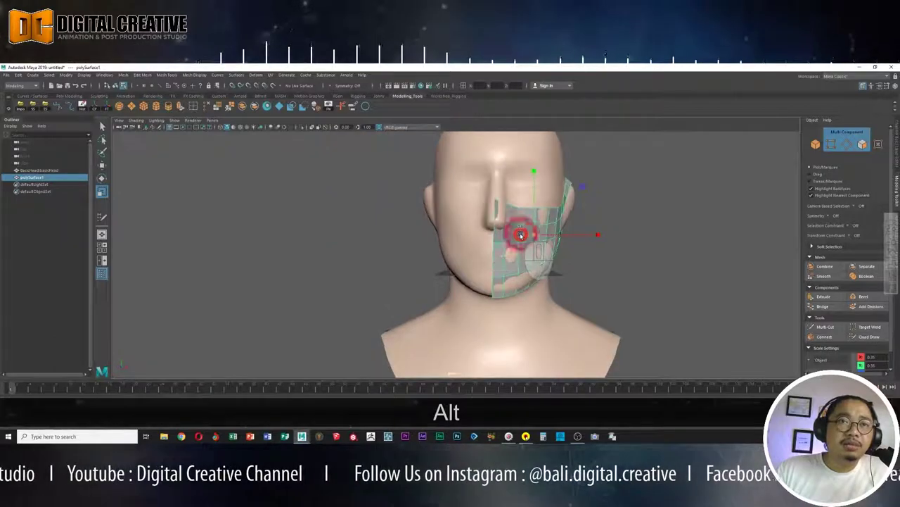
pyautogui.press('space')
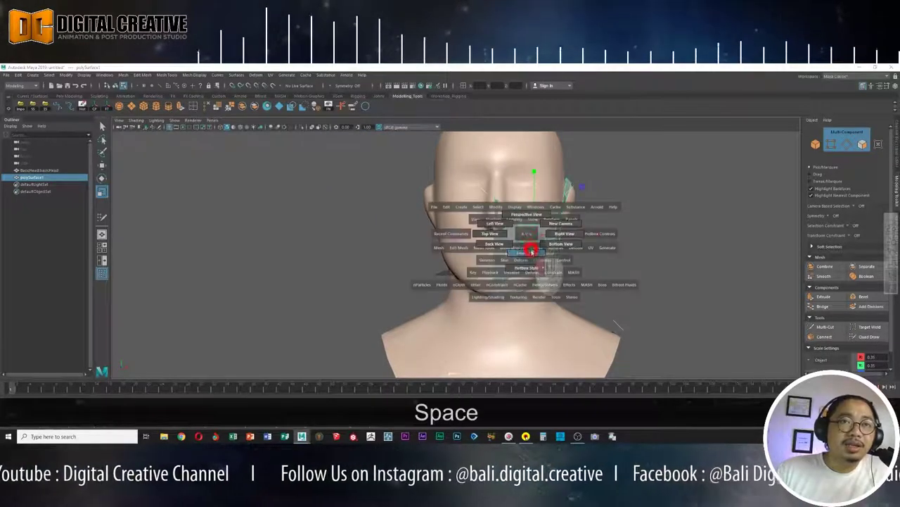
# In Front view, select the vertices running down the mask's inner edge.
pyautogui.click(531, 252)
pyautogui.keyDown('alt'); pyautogui.moveTo(531, 251); pyautogui.dragTo(402, 237, button='right'); pyautogui.keyUp('alt')
pyautogui.moveTo(402, 237)
pyautogui.keyDown('alt'); pyautogui.mouseDown()
pyautogui.moveTo(542, 255)
pyautogui.moveTo(466, 221)
pyautogui.mouseUp(); pyautogui.keyUp('alt')
pyautogui.moveTo(467, 221)
pyautogui.keyDown('alt'); pyautogui.mouseDown(button='right')
pyautogui.moveTo(481, 261)
pyautogui.moveTo(451, 257)
pyautogui.moveTo(425, 237)
pyautogui.mouseUp(button='right'); pyautogui.keyUp('alt')
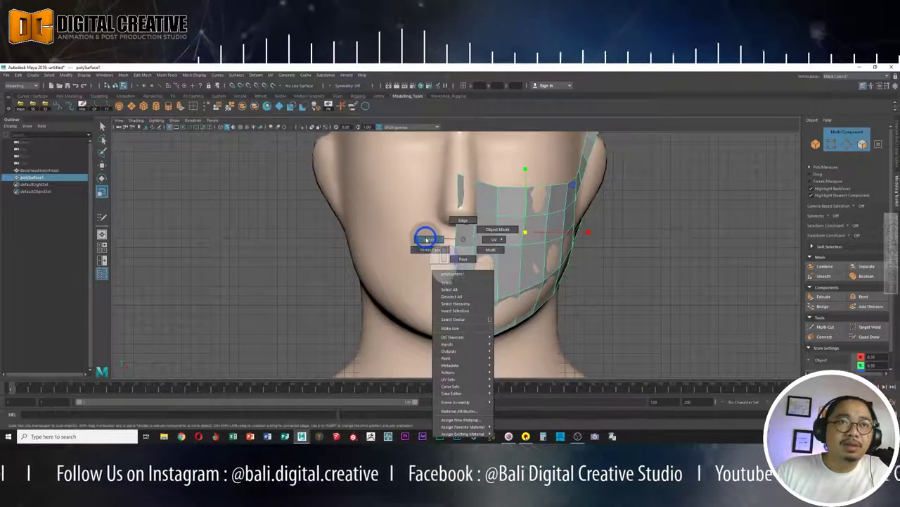
pyautogui.click(429, 246)
pyautogui.click(458, 352)
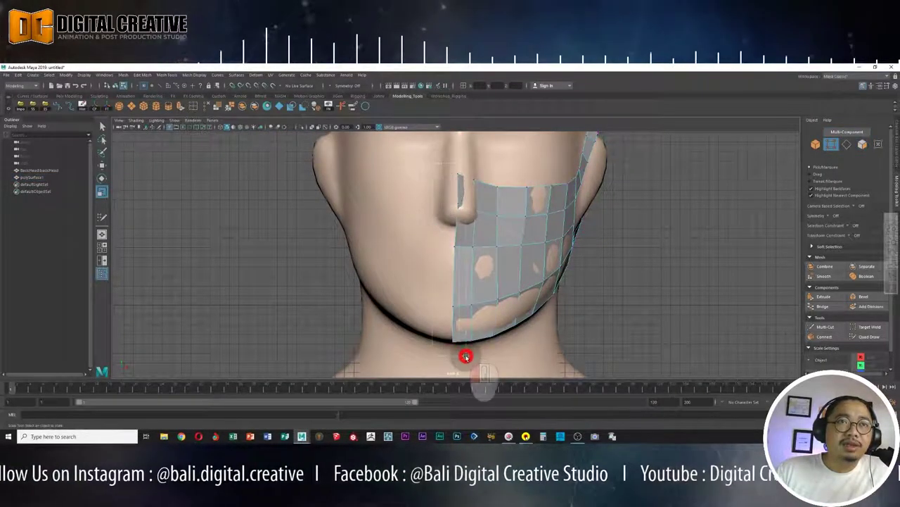
pyautogui.click(428, 157)
pyautogui.click(450, 345)
pyautogui.click(466, 364)
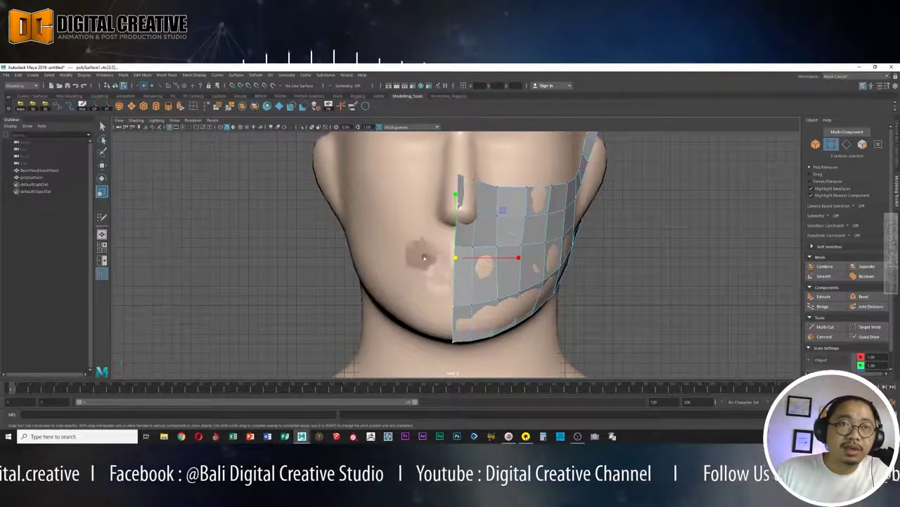
# Multi-Cut a new vertical edge down the mask's inner side, from nose to below chin.
pyautogui.click(509, 264)
pyautogui.moveTo(519, 259); pyautogui.dragTo(456, 258)
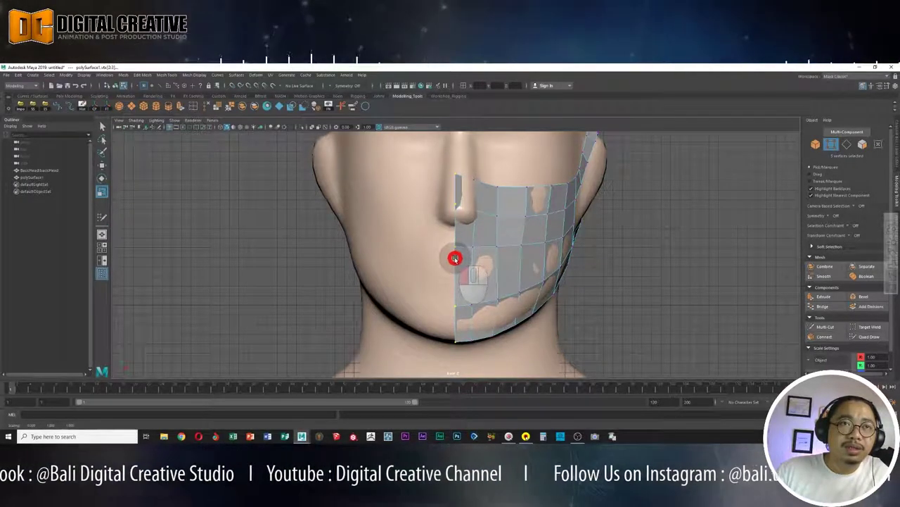
pyautogui.moveTo(455, 259); pyautogui.dragTo(456, 258)
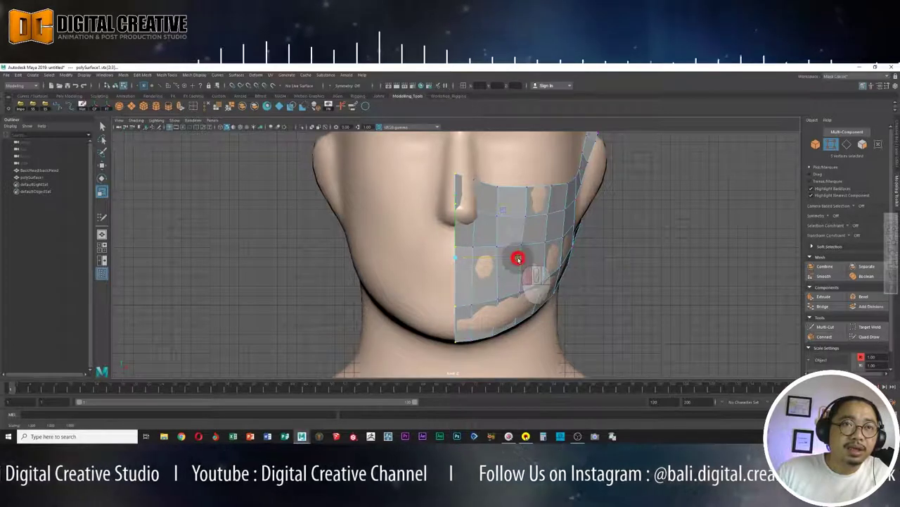
pyautogui.moveTo(518, 258); pyautogui.dragTo(457, 258)
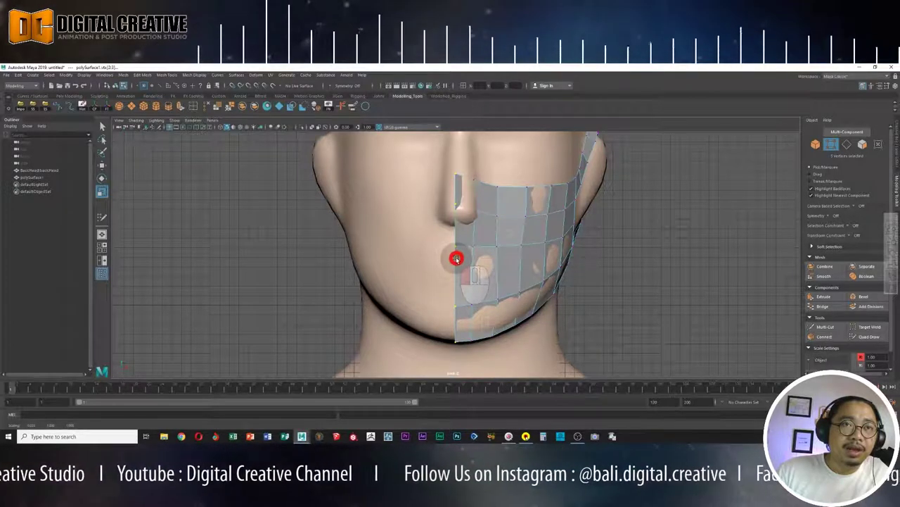
pyautogui.moveTo(457, 258); pyautogui.dragTo(456, 258)
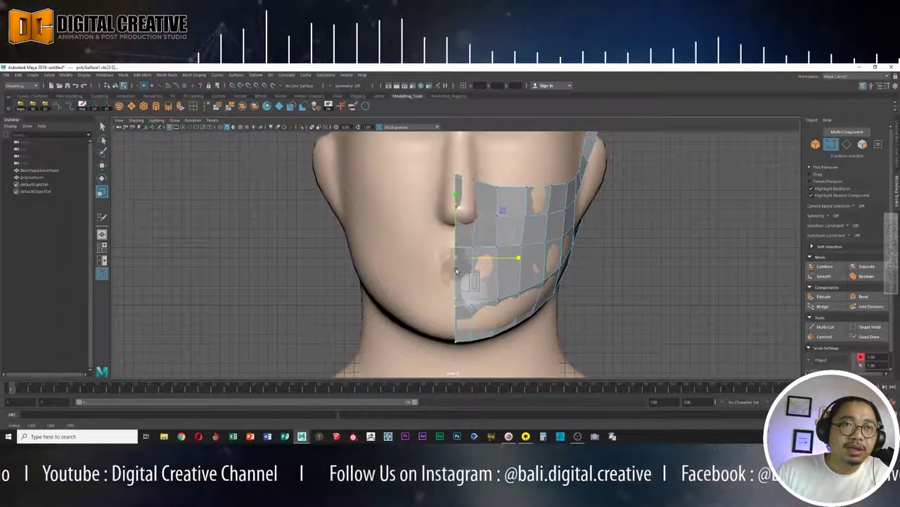
pyautogui.click(456, 195)
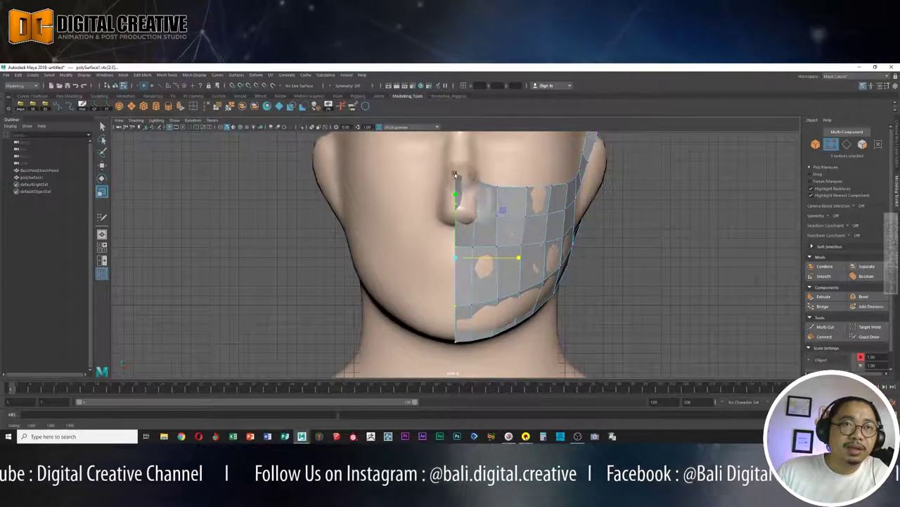
pyautogui.click(438, 207)
pyautogui.click(476, 360)
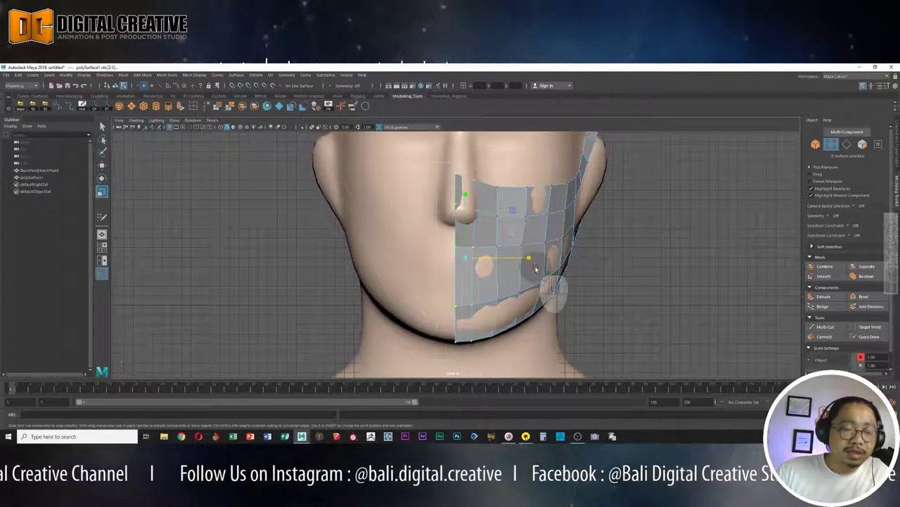
# In wireframe, grid-snap the mask's inner vertex column onto the head's centre line.
pyautogui.press('w')
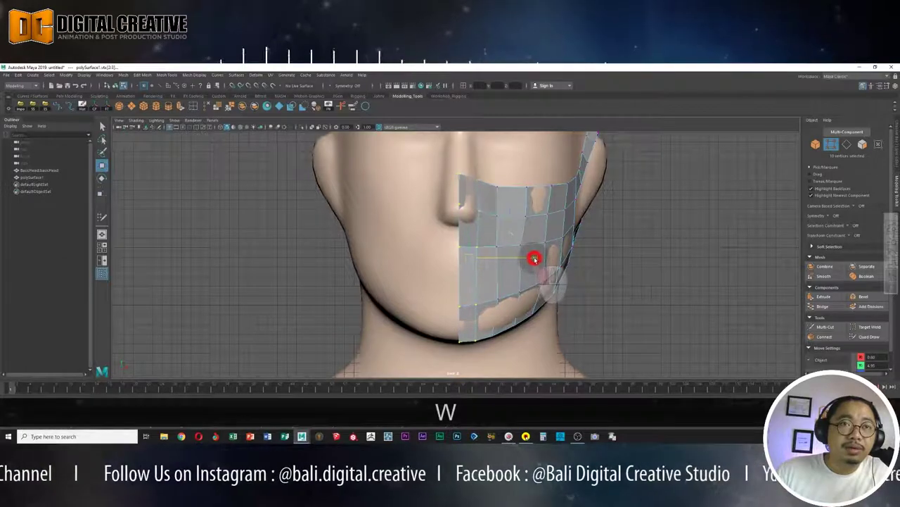
pyautogui.moveTo(534, 259); pyautogui.dragTo(539, 258)
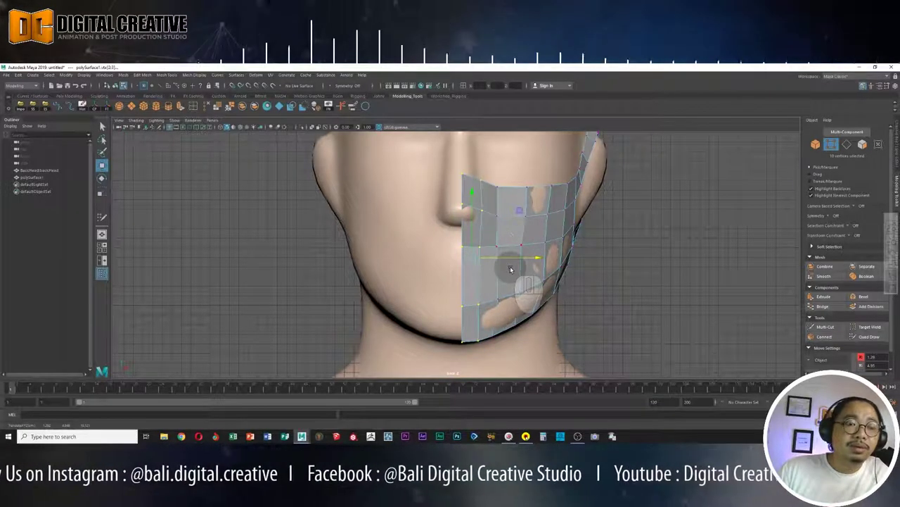
pyautogui.press('4')
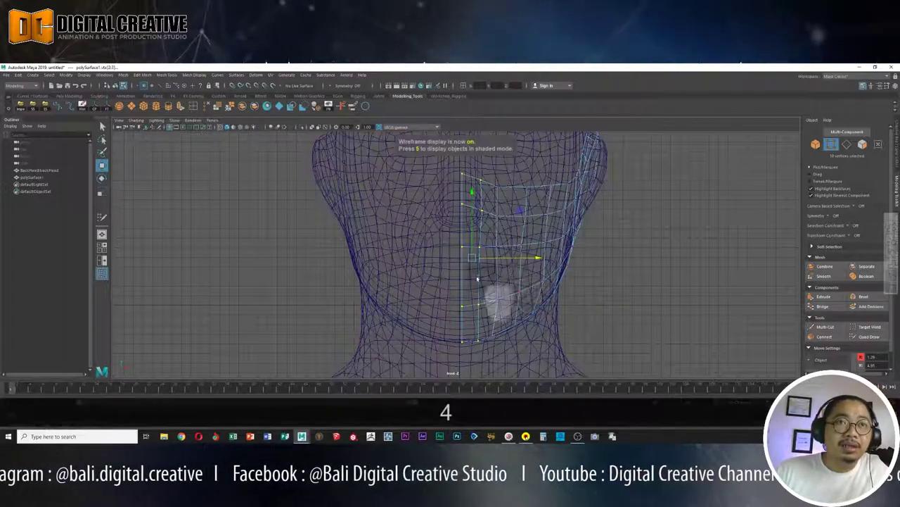
pyautogui.keyDown('alt'); pyautogui.moveTo(453, 256); pyautogui.dragTo(469, 366); pyautogui.keyUp('alt')
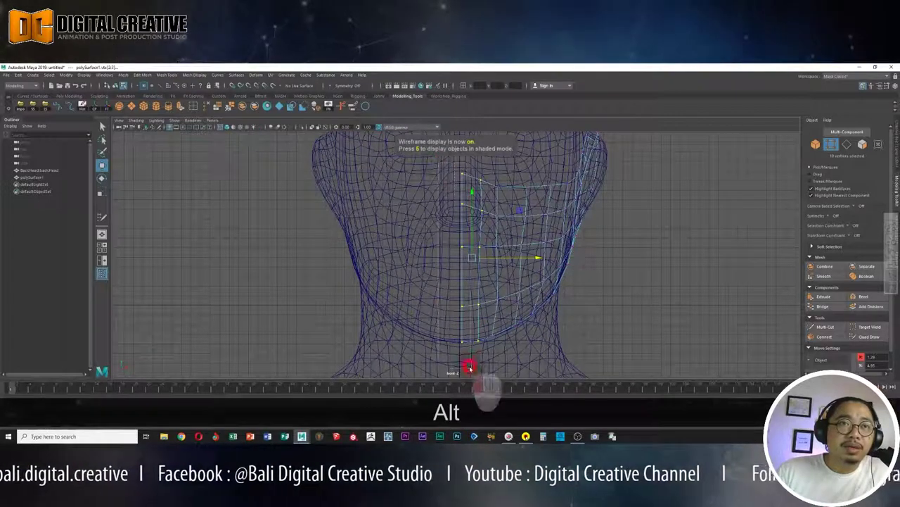
pyautogui.keyDown('alt'); pyautogui.moveTo(471, 352); pyautogui.dragTo(643, 297, button='right'); pyautogui.keyUp('alt')
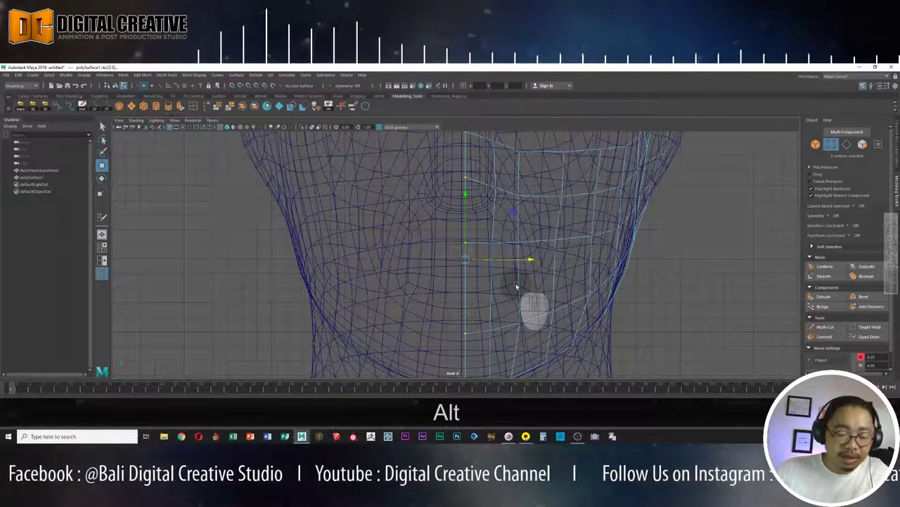
pyautogui.press('x')
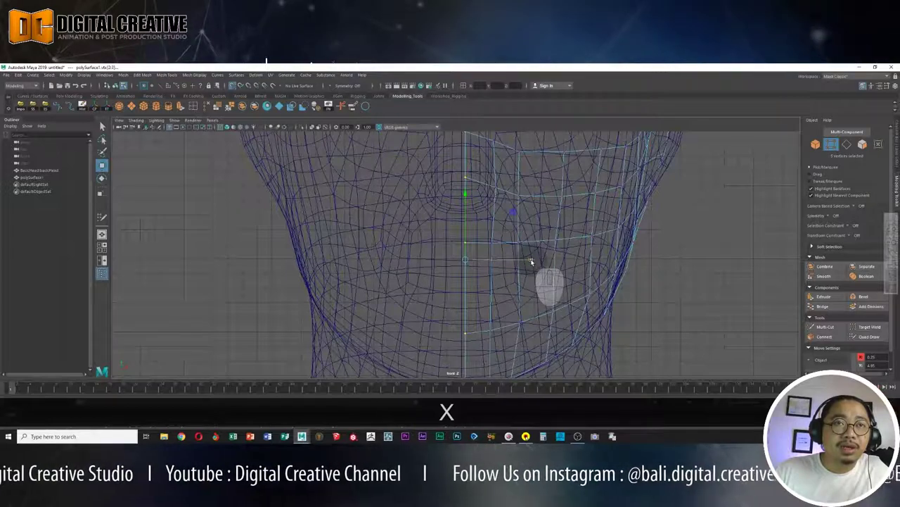
pyautogui.moveTo(531, 261); pyautogui.dragTo(458, 273)
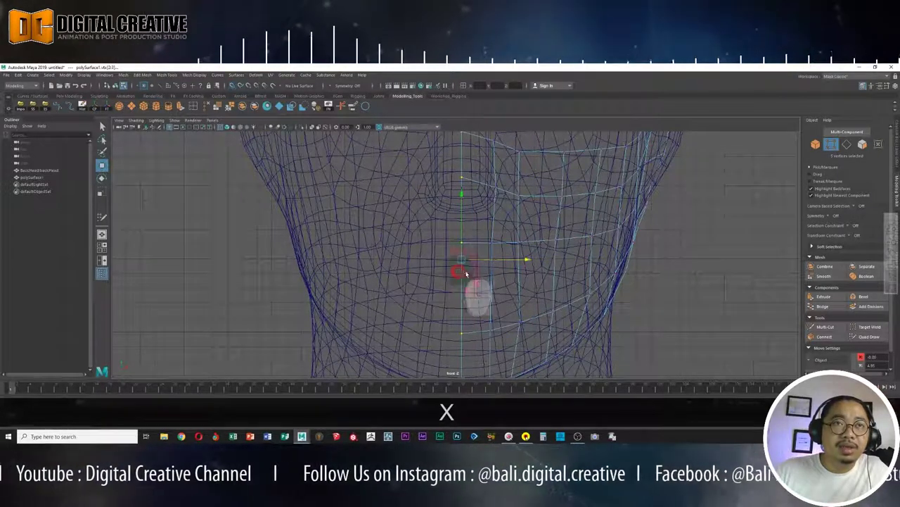
pyautogui.keyDown('alt'); pyautogui.moveTo(532, 260); pyautogui.dragTo(359, 242, button='right'); pyautogui.keyUp('alt')
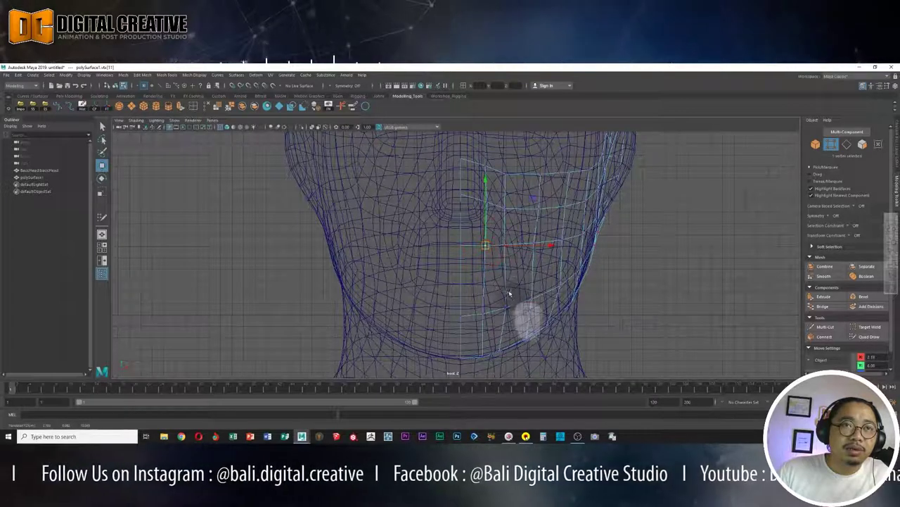
# Move vertices near the nose and outer cheek into place on the mask.
pyautogui.moveTo(489, 252)
pyautogui.mouseDown()
pyautogui.moveTo(509, 253)
pyautogui.moveTo(509, 209)
pyautogui.mouseUp()
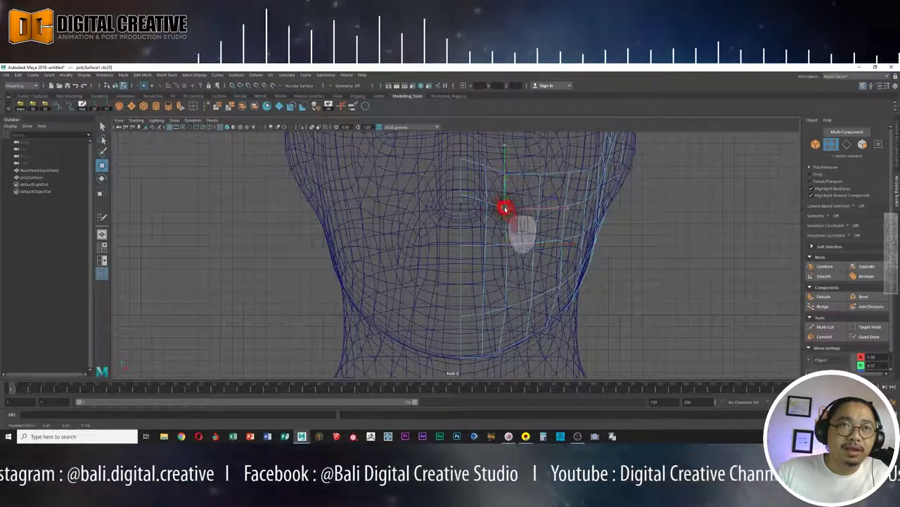
pyautogui.moveTo(508, 208); pyautogui.dragTo(510, 181)
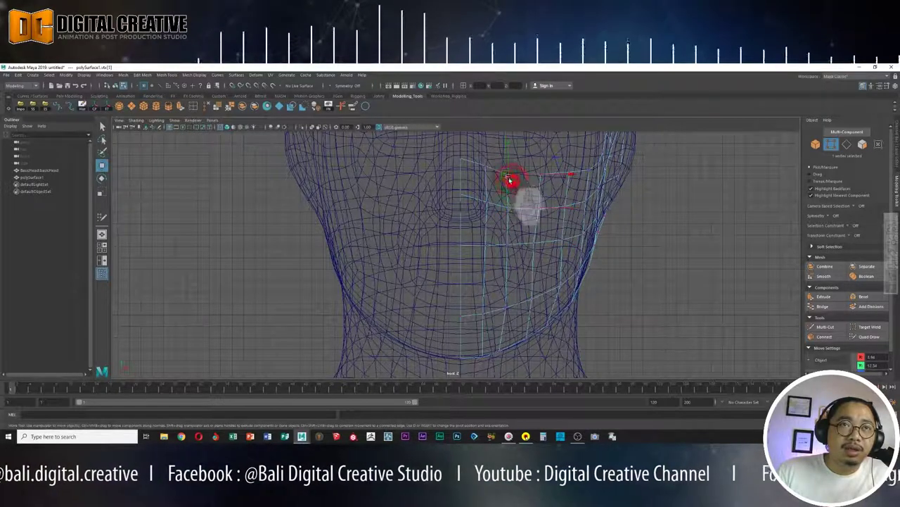
pyautogui.click(533, 243)
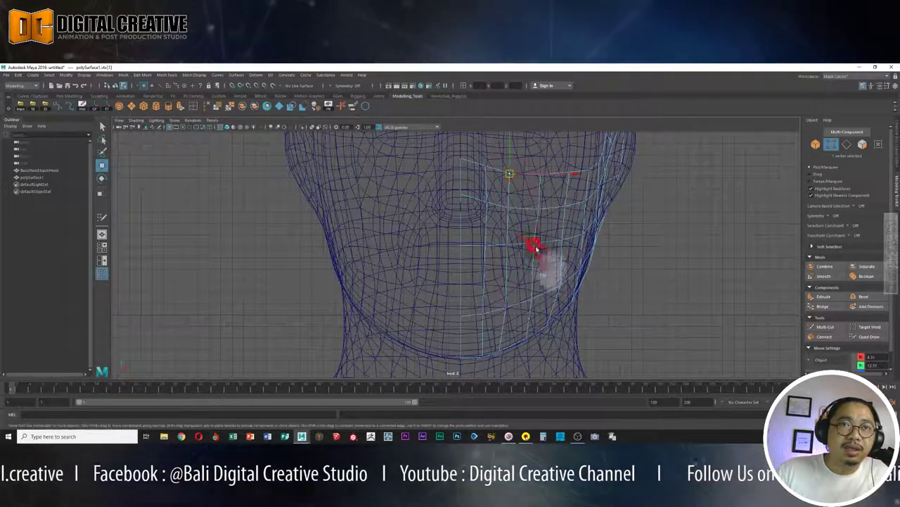
pyautogui.moveTo(535, 247); pyautogui.dragTo(508, 245)
pyautogui.click(485, 245)
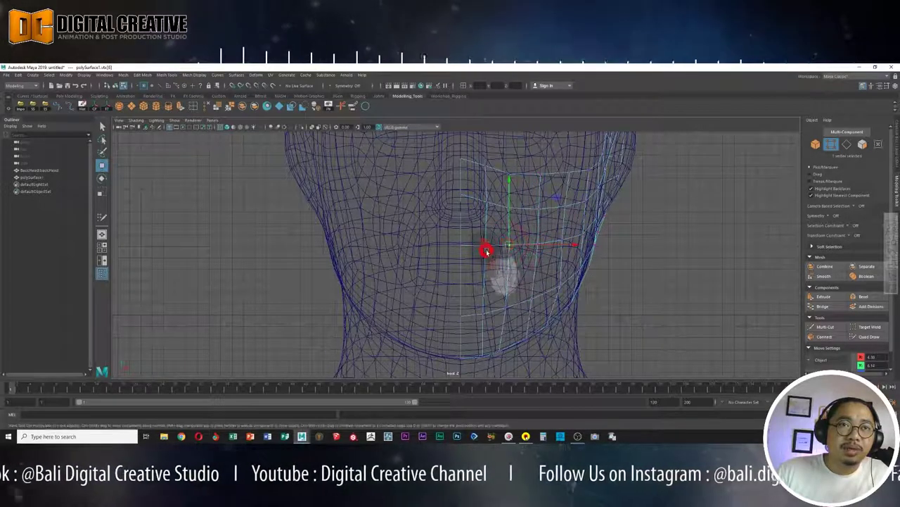
pyautogui.click(508, 207)
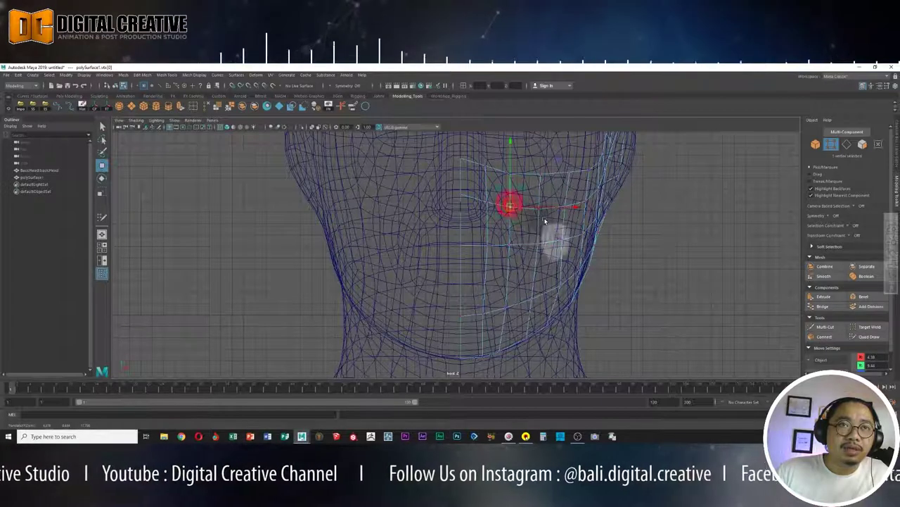
pyautogui.moveTo(509, 206); pyautogui.dragTo(541, 207)
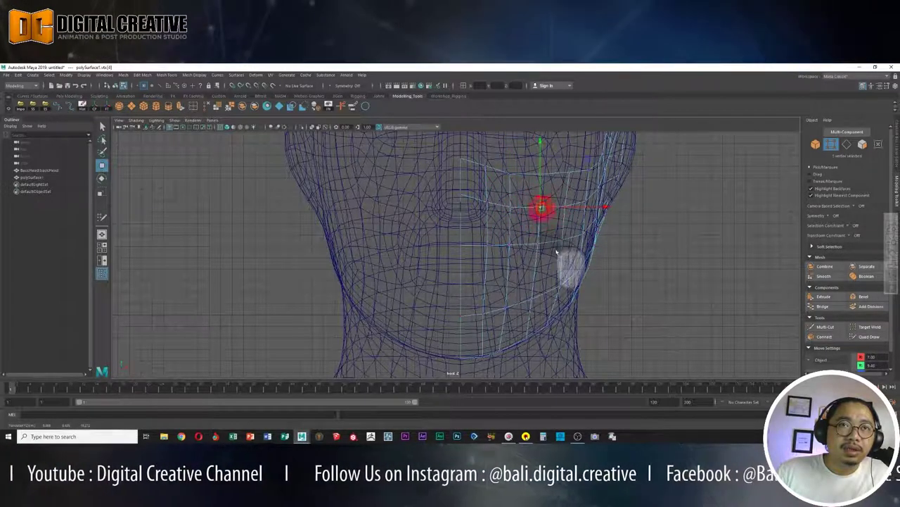
# Reposition the vertices along the mask's jaw edge down to the chin.
pyautogui.click(567, 240)
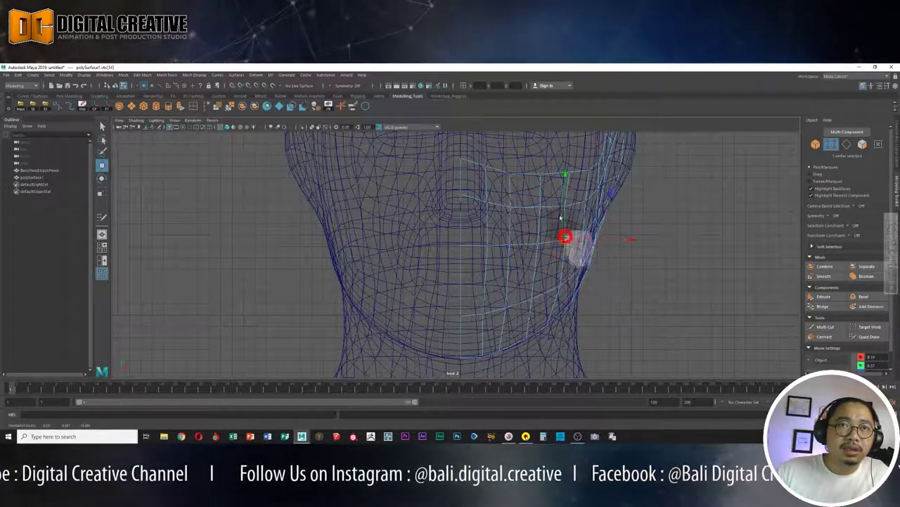
pyautogui.click(564, 206)
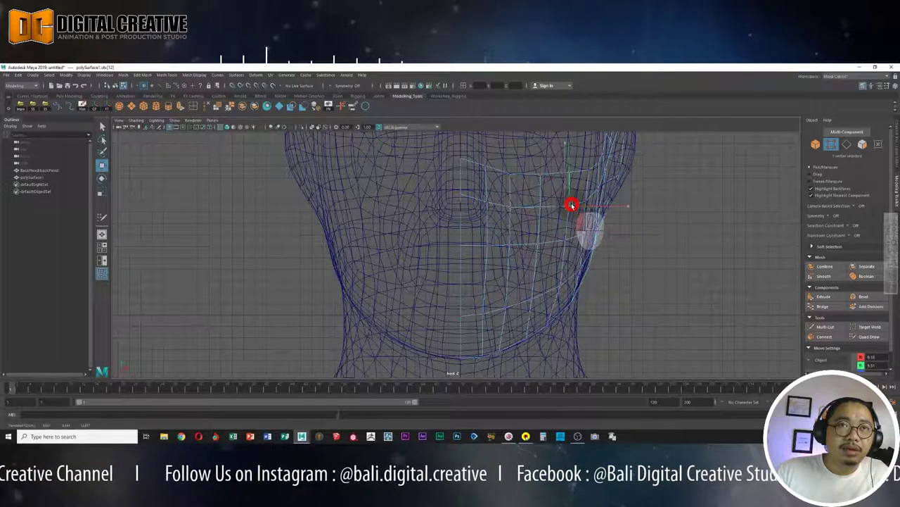
pyautogui.click(580, 271)
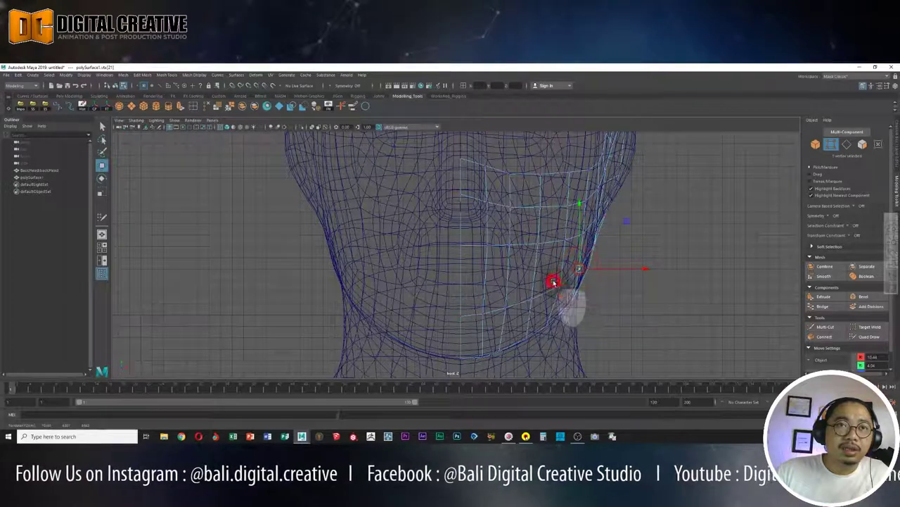
pyautogui.moveTo(554, 281); pyautogui.dragTo(562, 289)
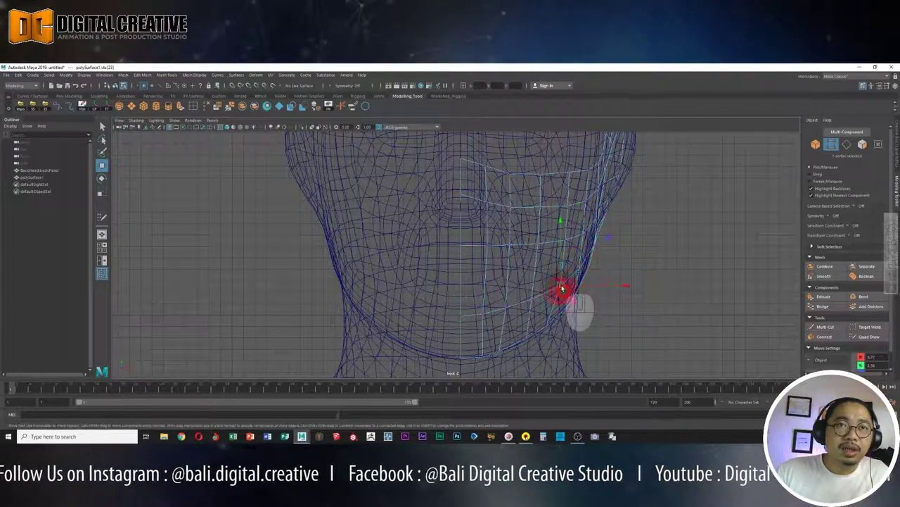
pyautogui.click(487, 314)
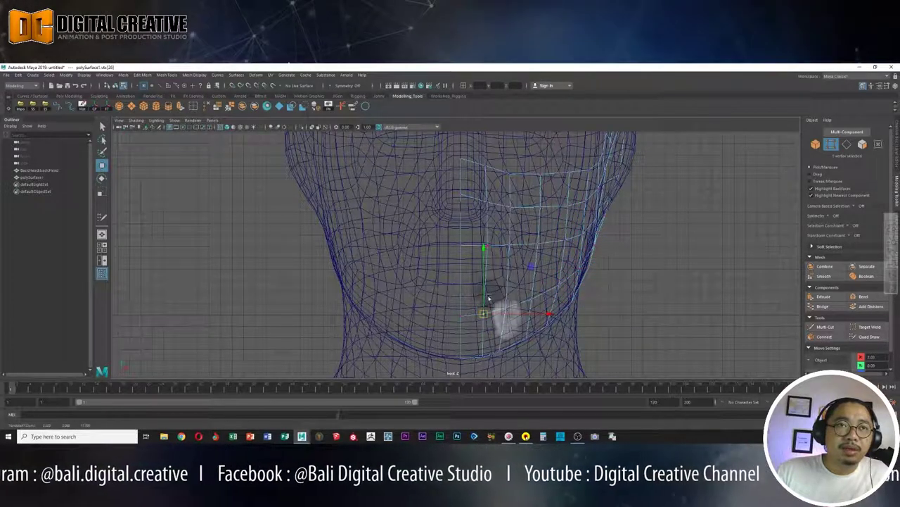
pyautogui.click(484, 310)
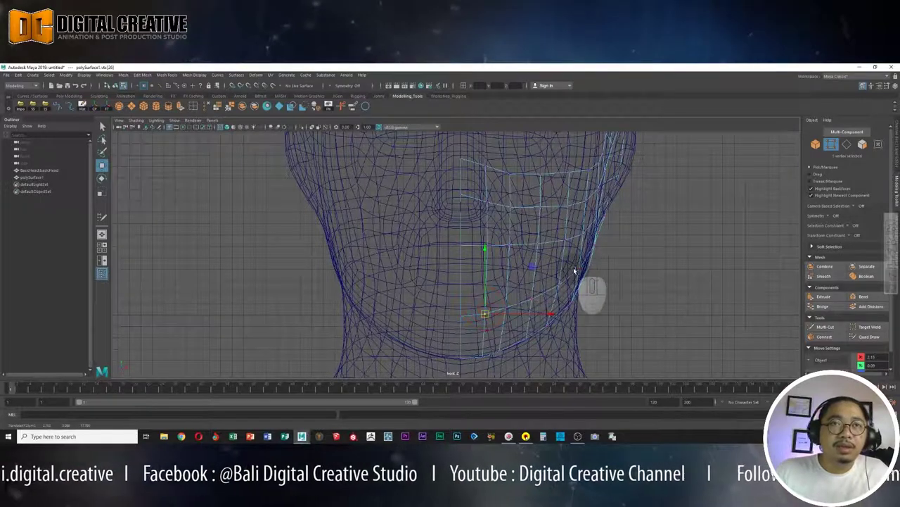
pyautogui.press('space')
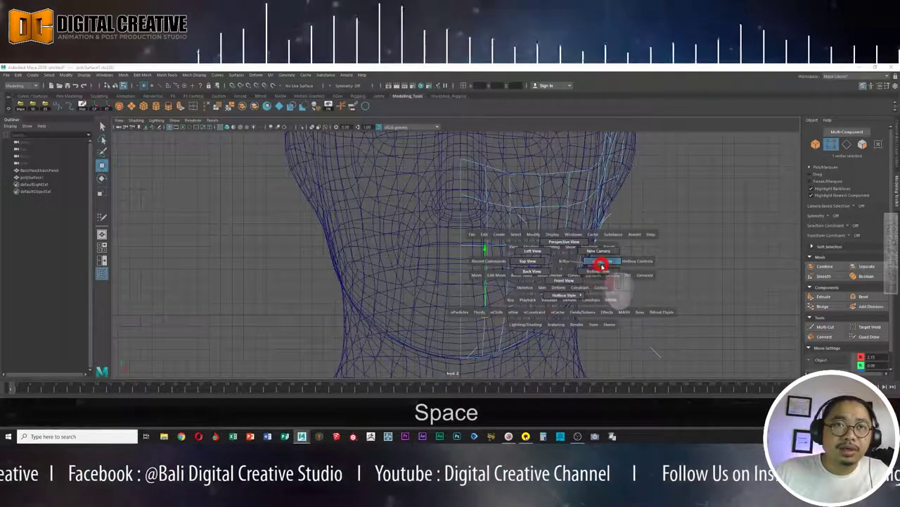
# In Side view, nudge the mask's chin-edge vertex to follow the chin.
pyautogui.moveTo(602, 264)
pyautogui.mouseDown()
pyautogui.moveTo(609, 265)
pyautogui.moveTo(440, 310)
pyautogui.moveTo(352, 302)
pyautogui.mouseUp()
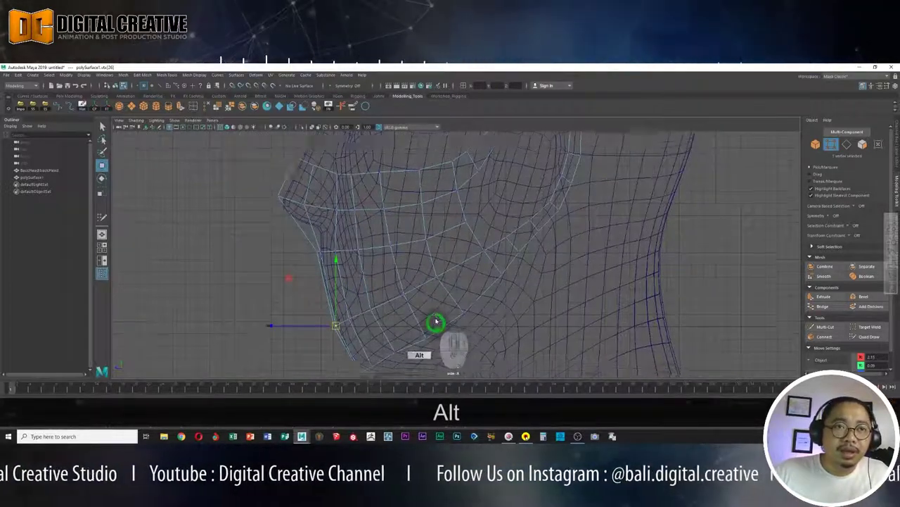
pyautogui.keyDown('alt'); pyautogui.moveTo(437, 322); pyautogui.dragTo(440, 293); pyautogui.keyUp('alt')
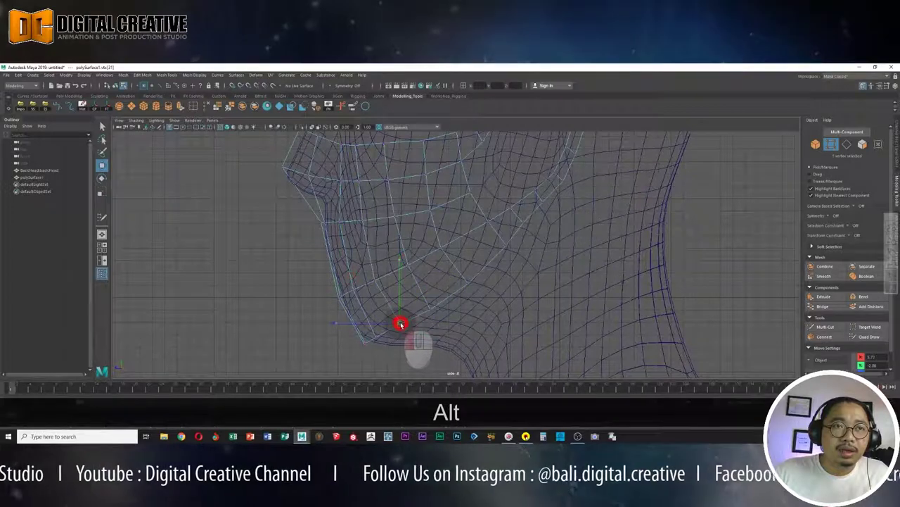
pyautogui.click(375, 337)
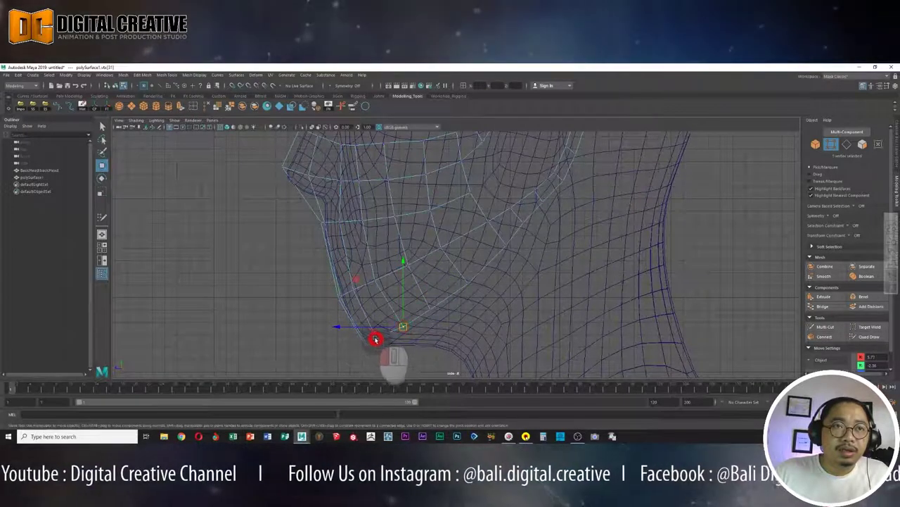
pyautogui.moveTo(375, 338); pyautogui.dragTo(379, 340)
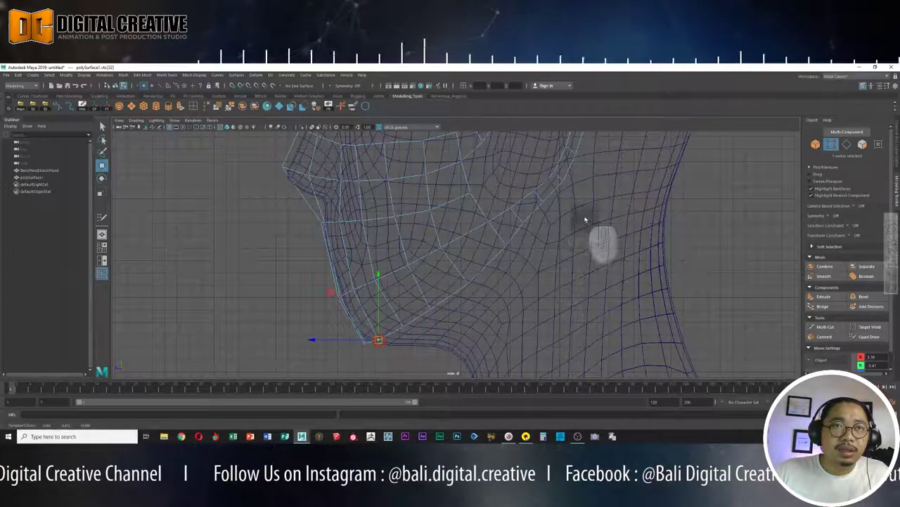
pyautogui.moveTo(527, 261)
pyautogui.keyDown('alt'); pyautogui.mouseDown()
pyautogui.moveTo(431, 318)
pyautogui.moveTo(443, 309)
pyautogui.moveTo(425, 306)
pyautogui.mouseUp(); pyautogui.keyUp('alt')
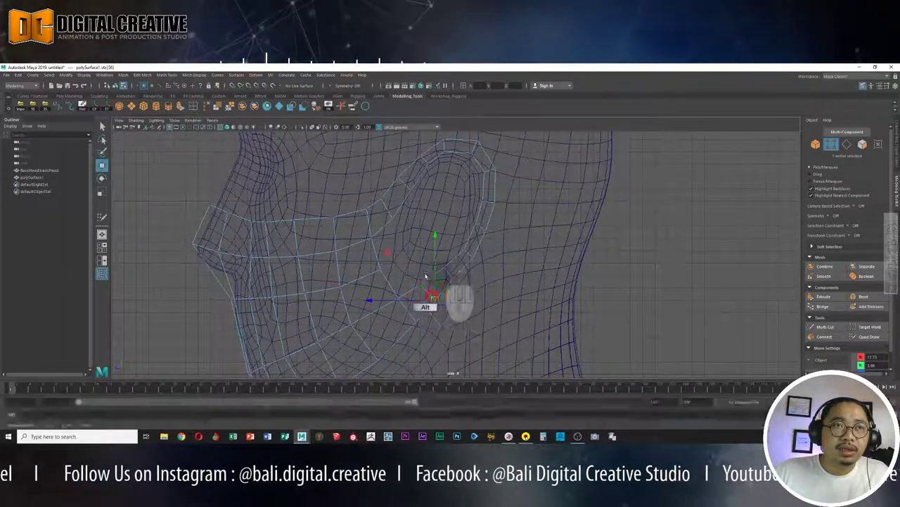
pyautogui.moveTo(581, 277)
pyautogui.keyDown('alt'); pyautogui.mouseDown(button='middle')
pyautogui.moveTo(533, 264)
pyautogui.moveTo(587, 241)
pyautogui.mouseUp(button='middle'); pyautogui.keyUp('alt')
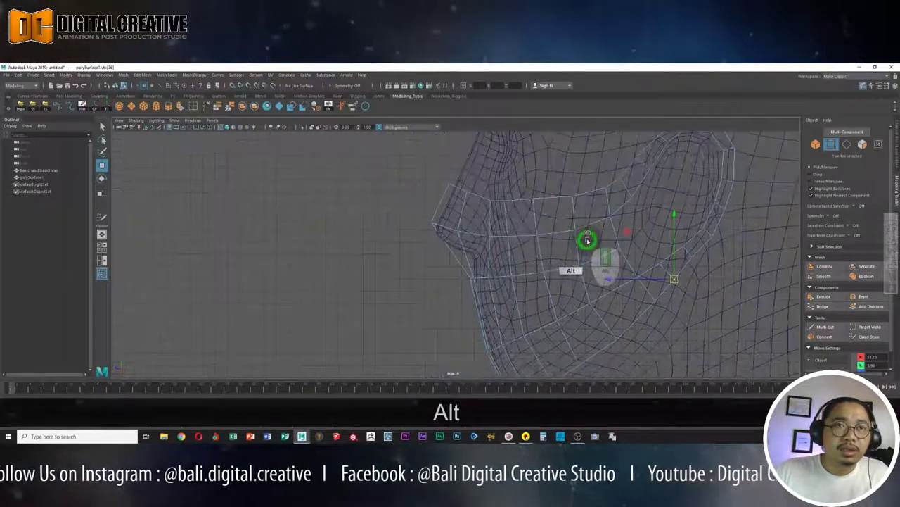
pyautogui.moveTo(458, 257)
pyautogui.keyDown('alt'); pyautogui.mouseDown(button='middle')
pyautogui.moveTo(527, 291)
pyautogui.moveTo(575, 232)
pyautogui.moveTo(567, 244)
pyautogui.mouseUp(button='middle'); pyautogui.keyUp('alt')
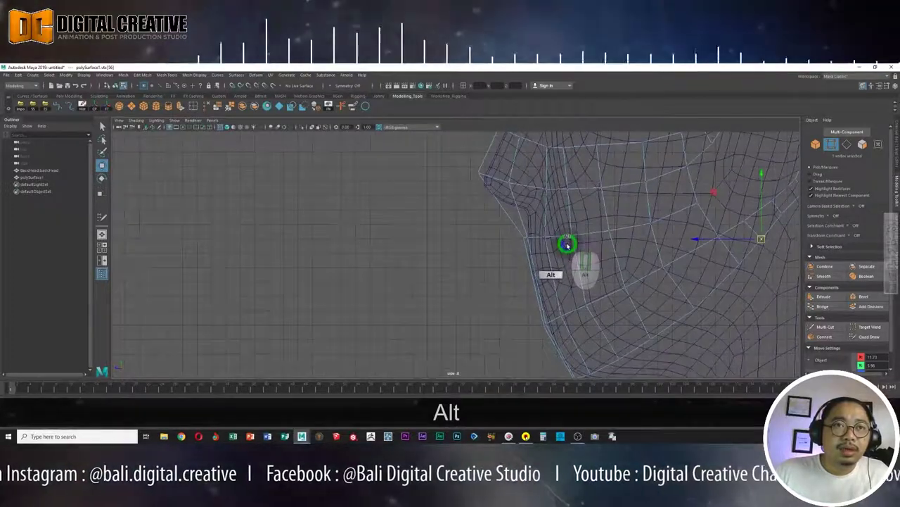
pyautogui.moveTo(515, 232)
pyautogui.keyDown('alt'); pyautogui.mouseDown()
pyautogui.moveTo(531, 252)
pyautogui.moveTo(512, 223)
pyautogui.moveTo(544, 234)
pyautogui.mouseUp(); pyautogui.keyUp('alt')
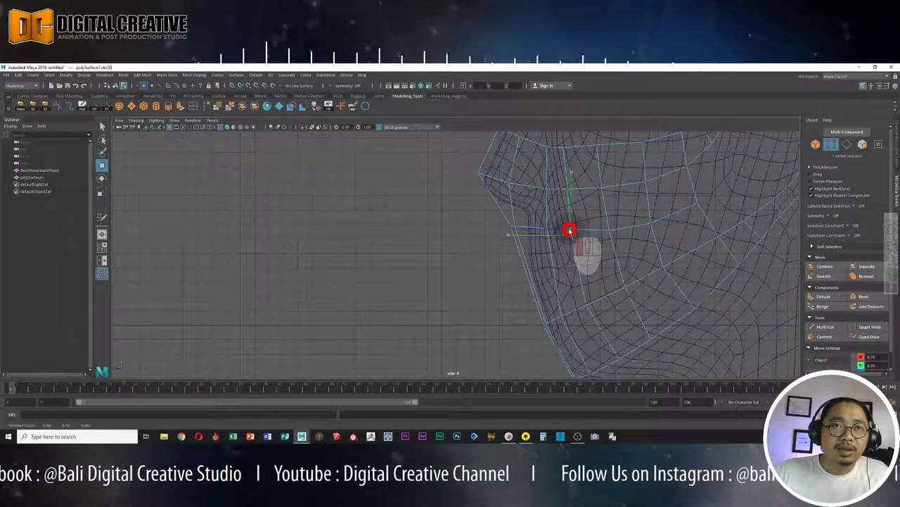
# Pull the mask's front and nose-tip vertices to follow the nose and upper-lip profile.
pyautogui.moveTo(569, 229); pyautogui.dragTo(608, 226)
pyautogui.click(653, 224)
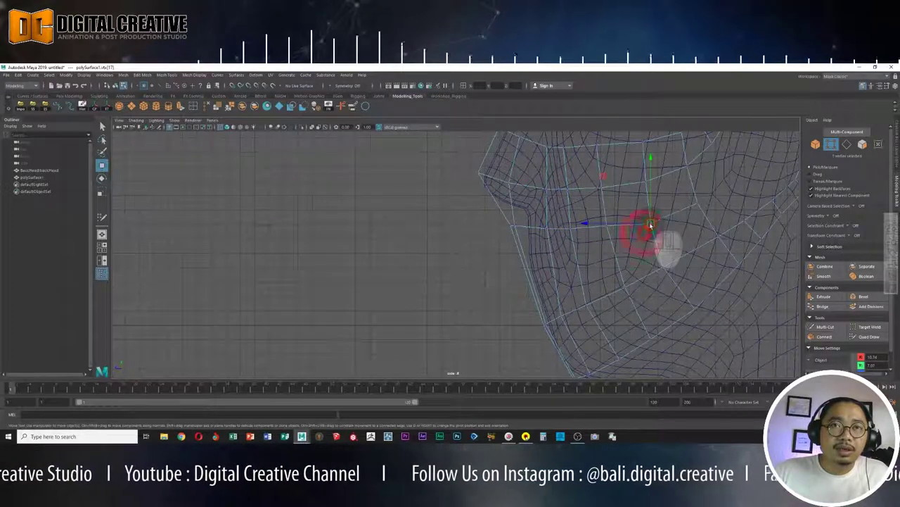
pyautogui.keyDown('alt'); pyautogui.moveTo(654, 253); pyautogui.dragTo(591, 283, button='middle'); pyautogui.keyUp('alt')
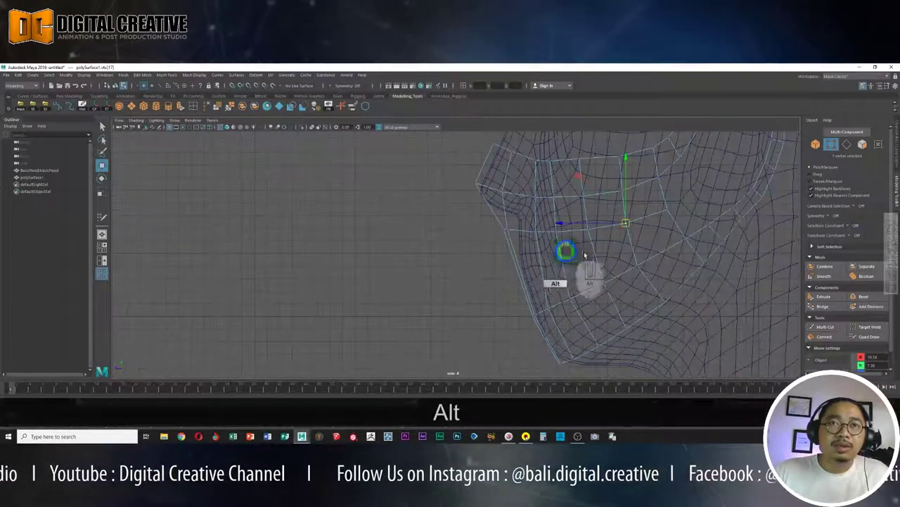
pyautogui.keyDown('alt'); pyautogui.moveTo(561, 249); pyautogui.dragTo(585, 277, button='middle'); pyautogui.keyUp('alt')
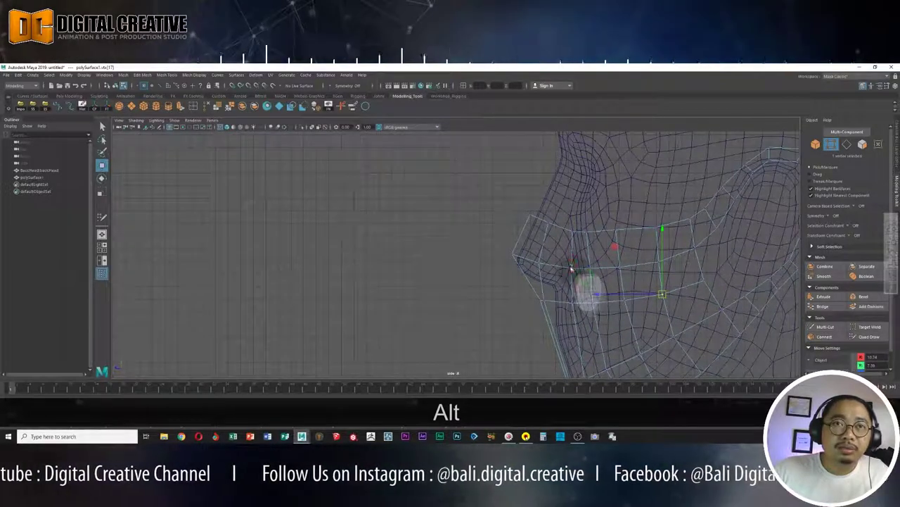
pyautogui.click(574, 273)
pyautogui.click(585, 274)
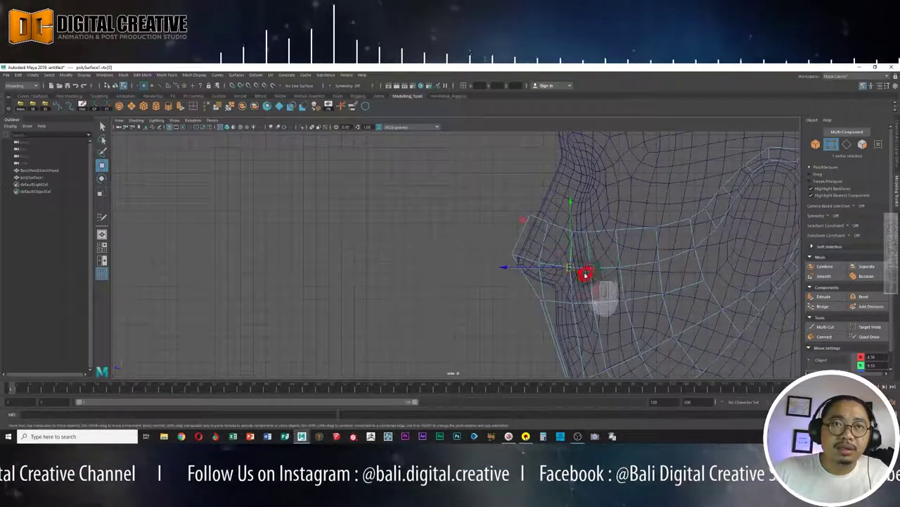
pyautogui.moveTo(589, 268); pyautogui.dragTo(590, 232)
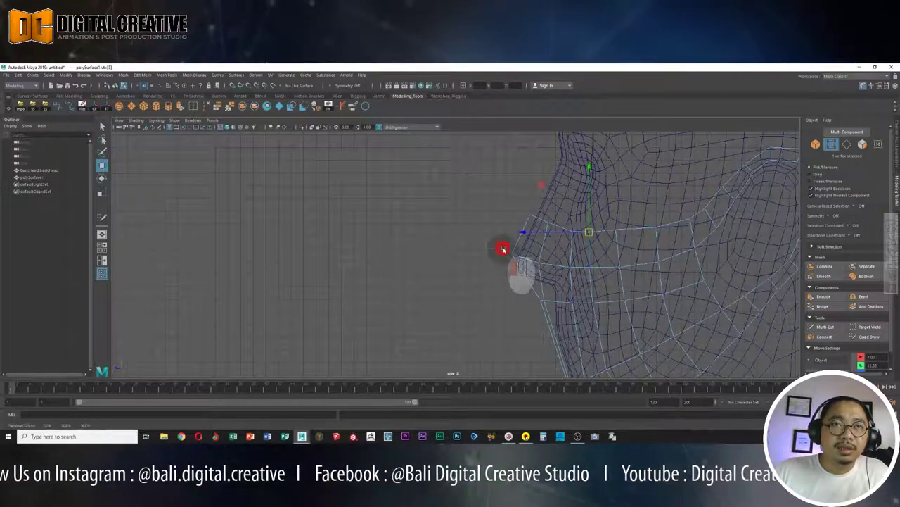
pyautogui.moveTo(502, 246)
pyautogui.mouseDown()
pyautogui.moveTo(511, 264)
pyautogui.moveTo(537, 264)
pyautogui.mouseUp()
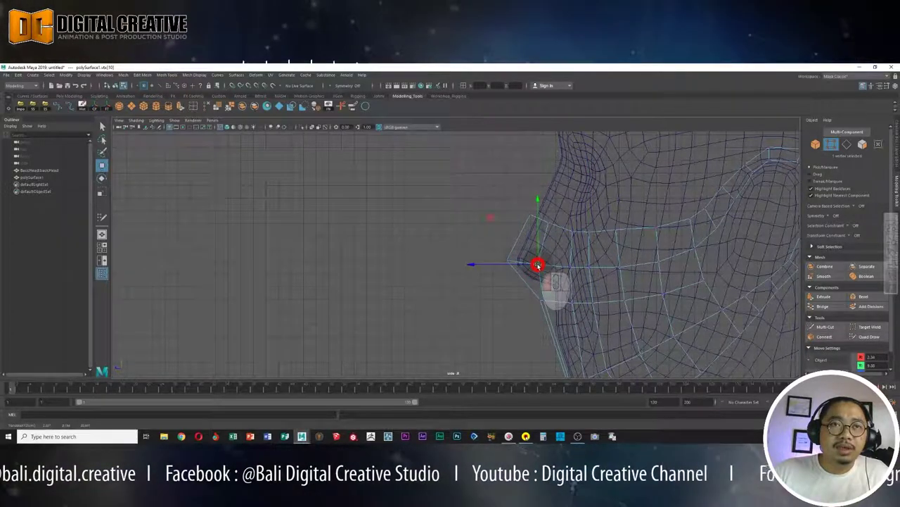
pyautogui.press('space')
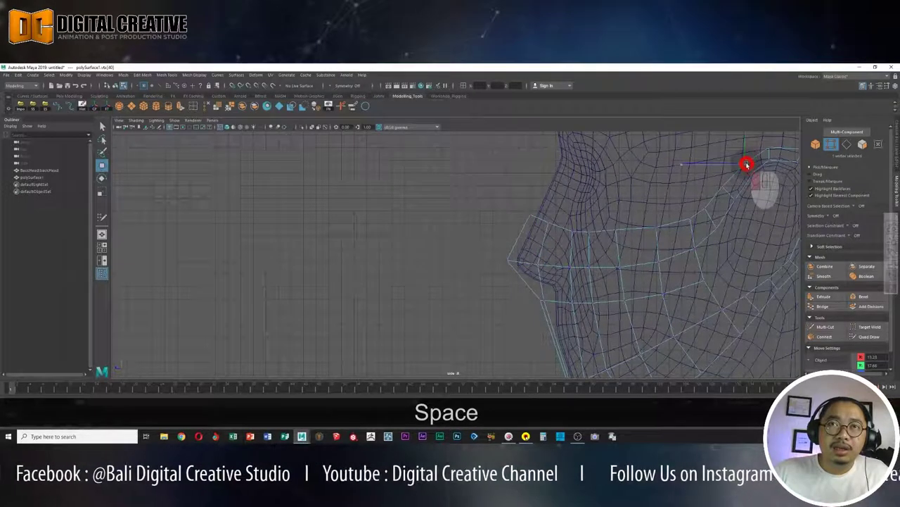
# Select the whole mask object polySurface1 and frame it in front view.
pyautogui.press('space')
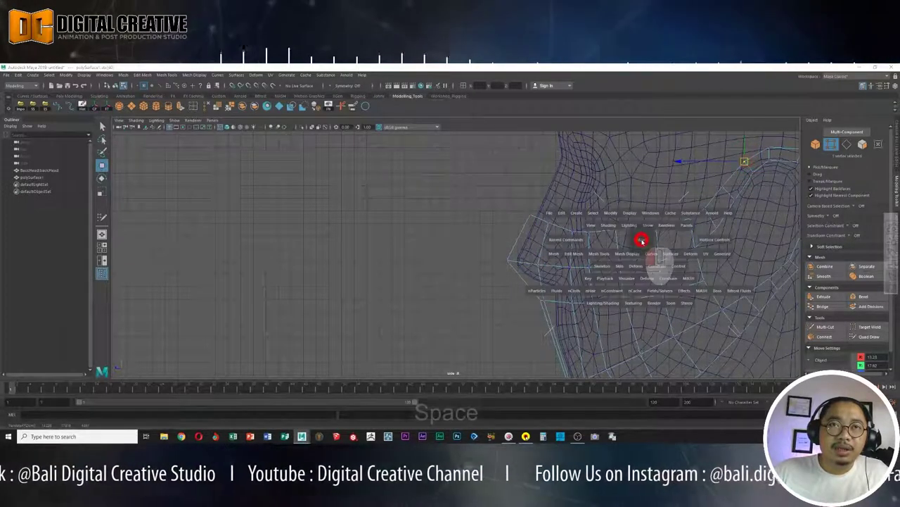
pyautogui.click(641, 227)
pyautogui.moveTo(563, 251)
pyautogui.keyDown('alt'); pyautogui.mouseDown()
pyautogui.moveTo(508, 256)
pyautogui.moveTo(654, 255)
pyautogui.moveTo(563, 256)
pyautogui.mouseUp(); pyautogui.keyUp('alt')
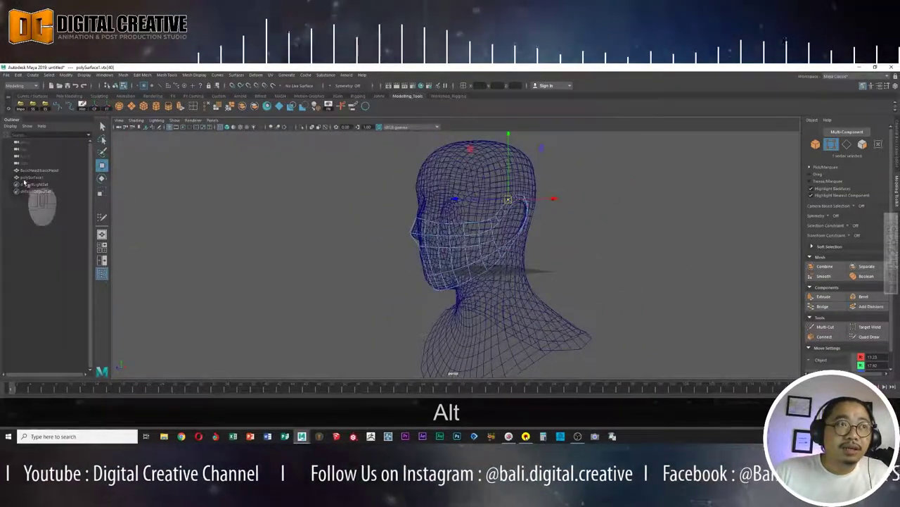
pyautogui.click(29, 177)
pyautogui.keyDown('alt'); pyautogui.moveTo(572, 261); pyautogui.dragTo(619, 264); pyautogui.keyUp('alt')
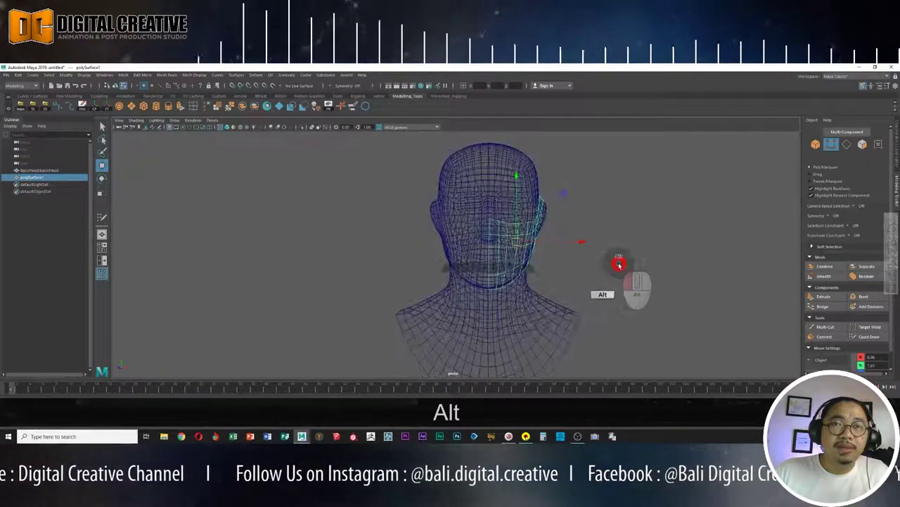
pyautogui.press('space')
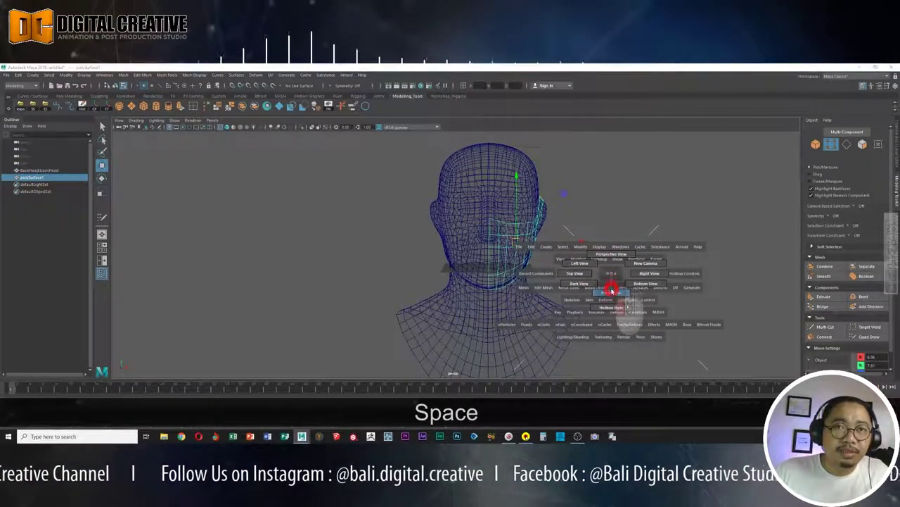
pyautogui.click(611, 290)
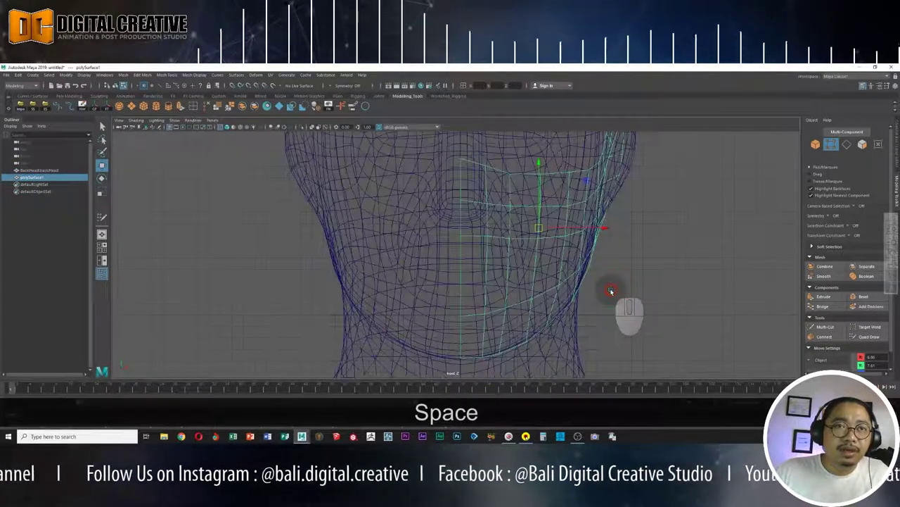
pyautogui.moveTo(613, 291)
pyautogui.keyDown('alt'); pyautogui.mouseDown(button='middle')
pyautogui.moveTo(667, 273)
pyautogui.moveTo(686, 251)
pyautogui.mouseUp(button='middle'); pyautogui.keyUp('alt')
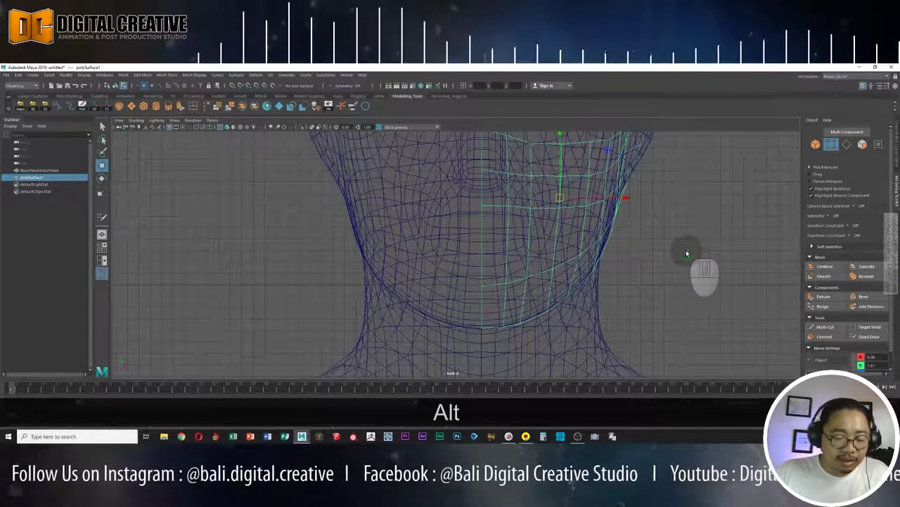
# Snap the mask's pivot onto the head's centre line with grid snapping.
pyautogui.press('d')
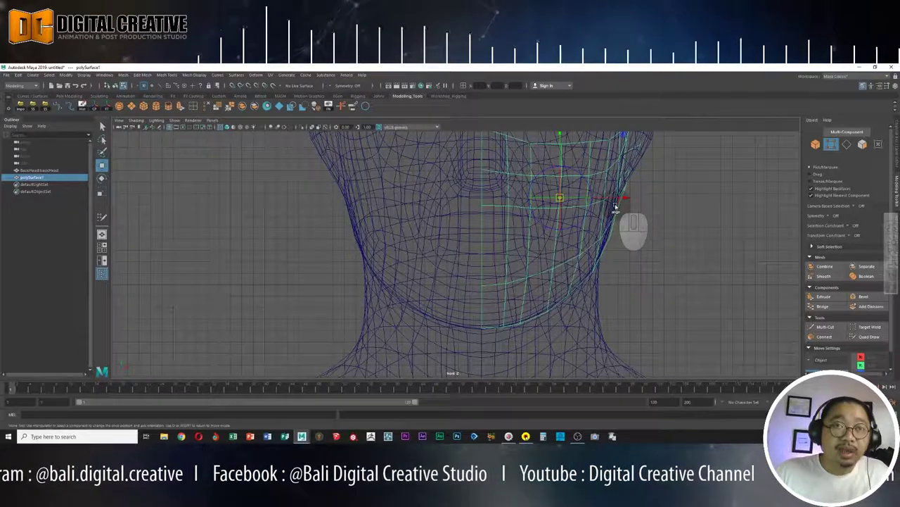
pyautogui.press('x')
pyautogui.moveTo(628, 201)
pyautogui.mouseDown()
pyautogui.moveTo(493, 200)
pyautogui.moveTo(482, 225)
pyautogui.moveTo(486, 277)
pyautogui.mouseUp()
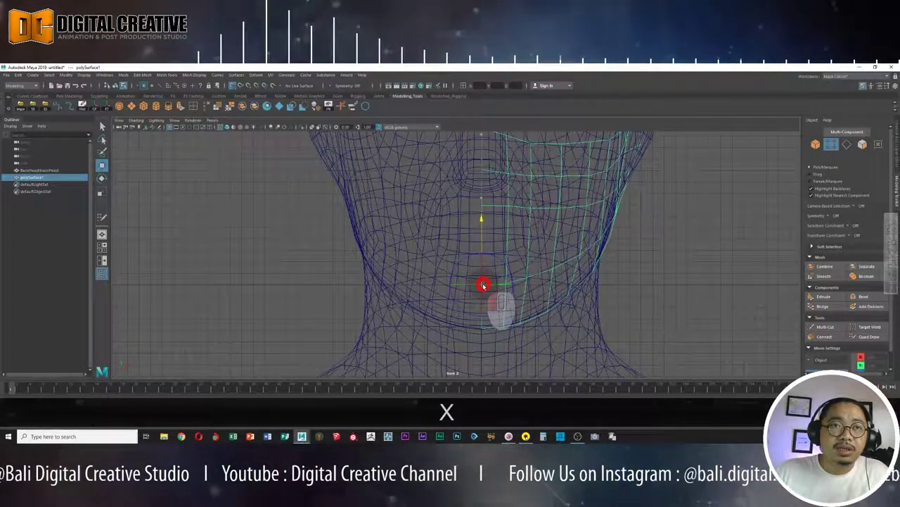
pyautogui.moveTo(486, 281); pyautogui.dragTo(483, 284)
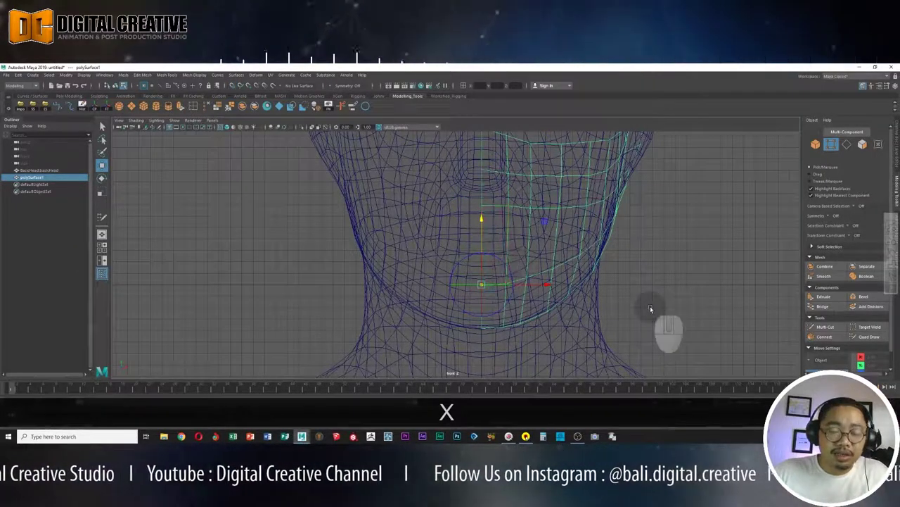
pyautogui.press('d')
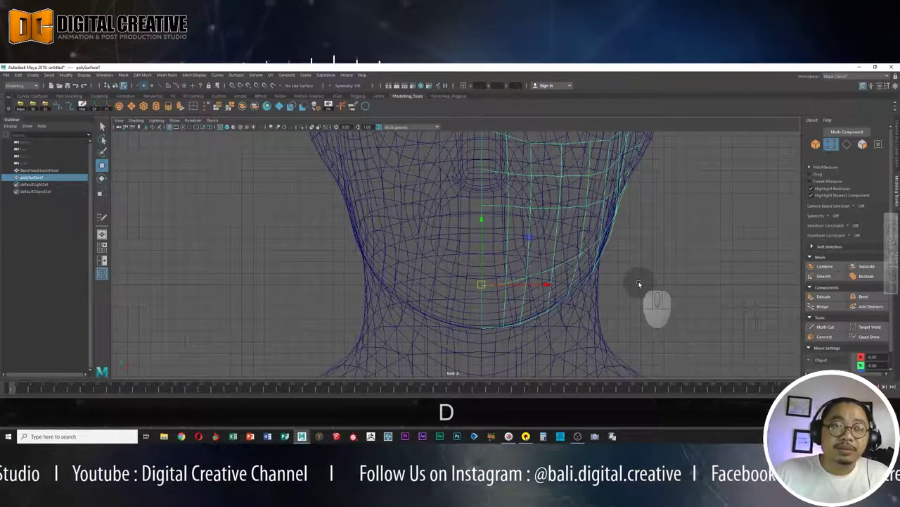
# Return to Perspective view around the whole head with the Channel Box shown.
pyautogui.press('space')
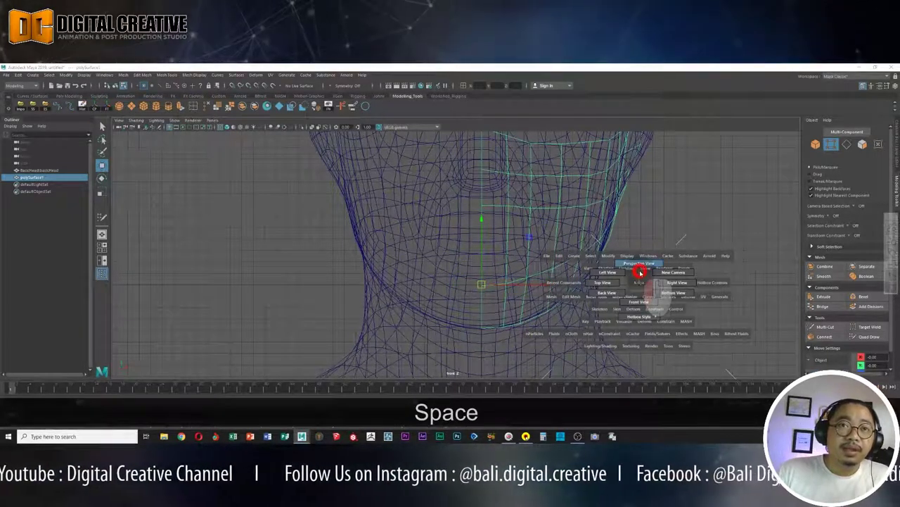
pyautogui.click(639, 269)
pyautogui.moveTo(639, 267)
pyautogui.keyDown('alt'); pyautogui.mouseDown()
pyautogui.moveTo(593, 261)
pyautogui.moveTo(556, 271)
pyautogui.moveTo(612, 275)
pyautogui.mouseUp(); pyautogui.keyUp('alt')
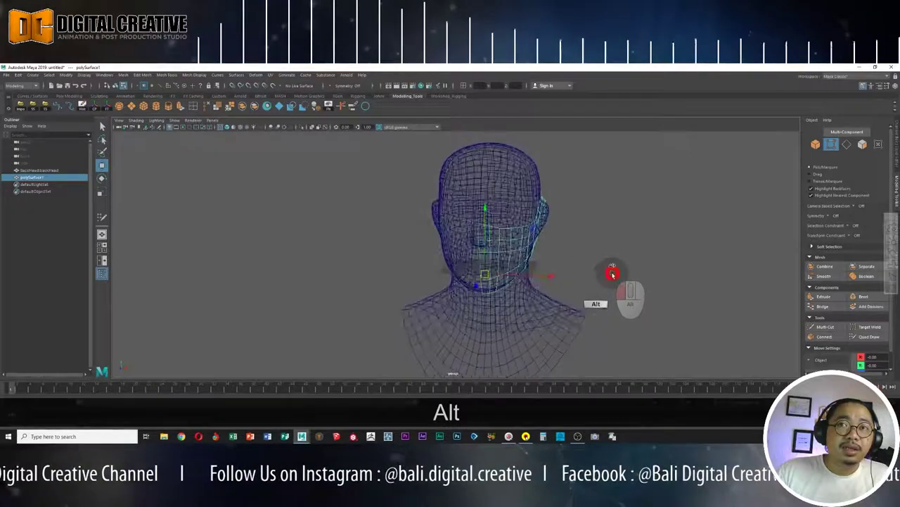
pyautogui.click(897, 141)
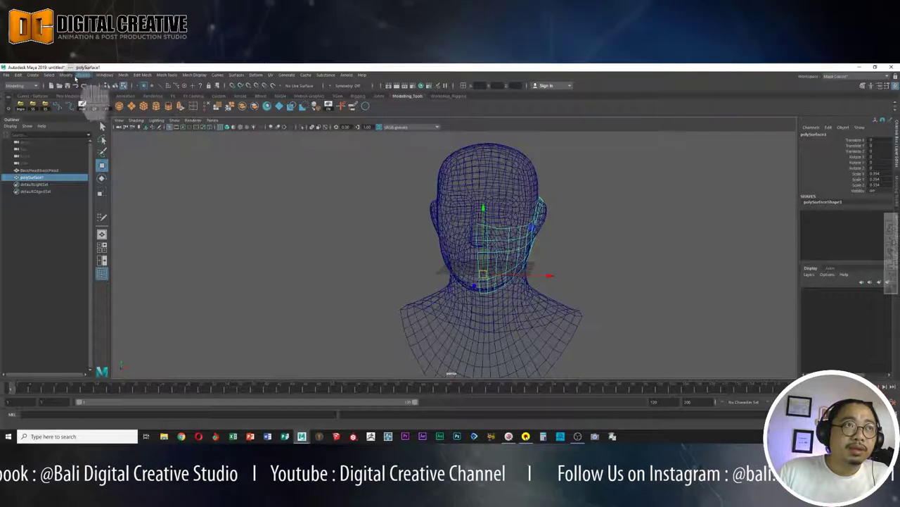
# Apply Modify > Freeze Transformations to the half mask, resetting its scale values.
pyautogui.click(69, 76)
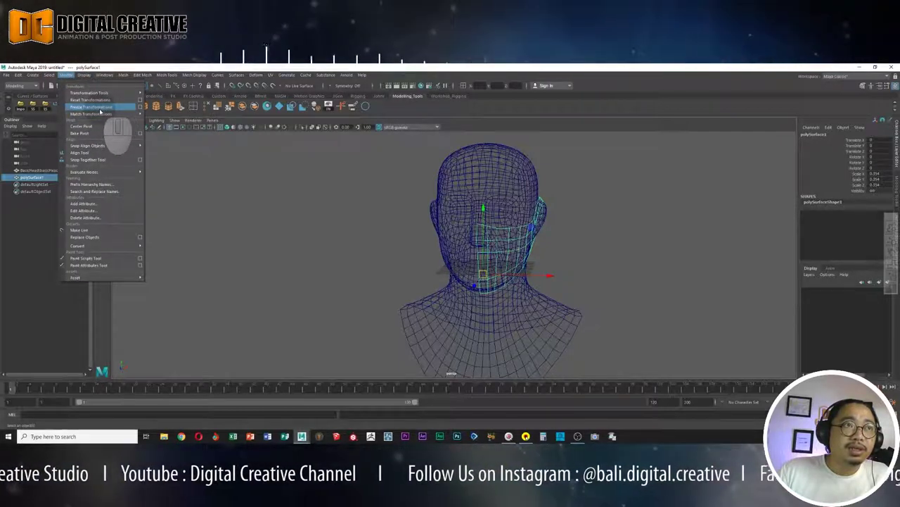
pyautogui.click(100, 110)
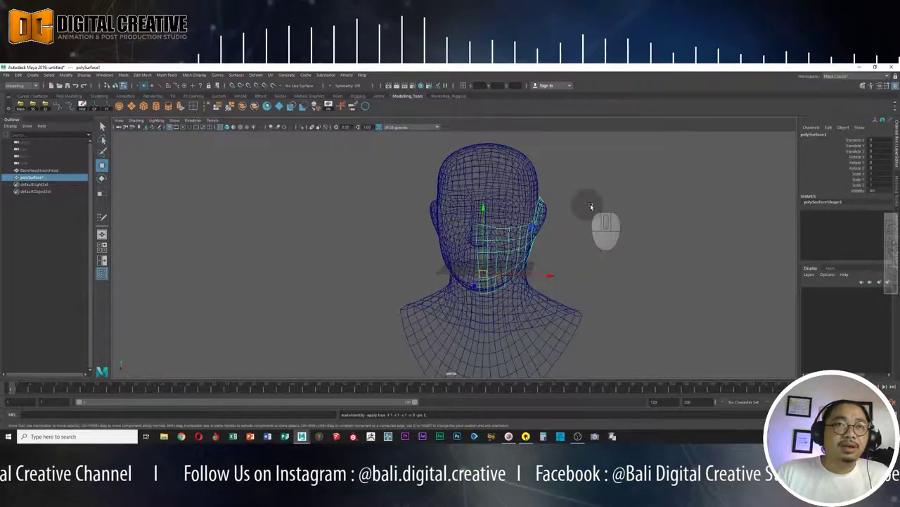
pyautogui.press('alt')
pyautogui.keyDown('alt'); pyautogui.moveTo(610, 217); pyautogui.dragTo(624, 219); pyautogui.keyUp('alt')
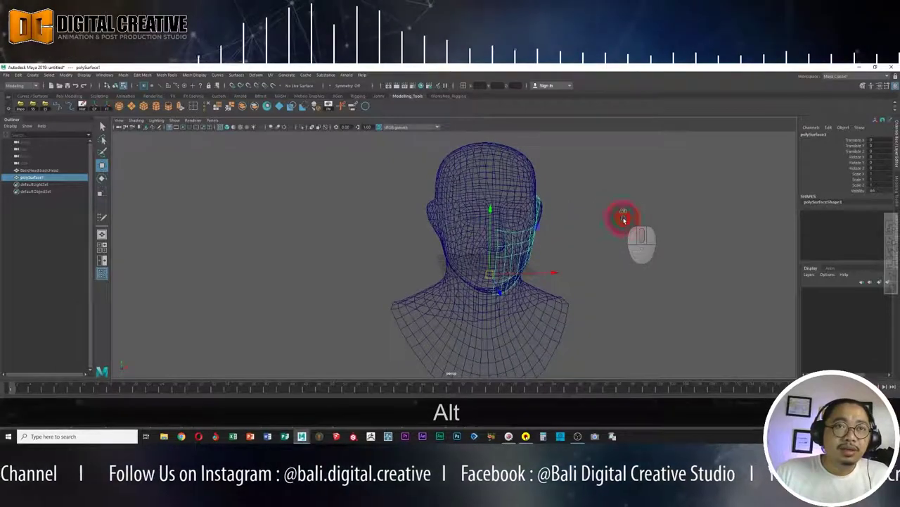
# Duplicate Special the half mask with Scale X -1 to mirror it.
pyautogui.hotkey('ctrl', 'alt', 'd')
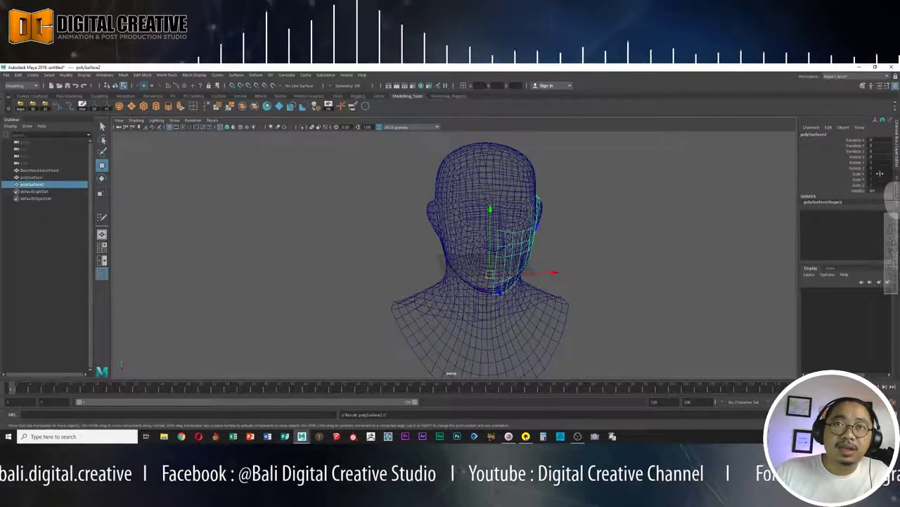
pyautogui.write('-1')
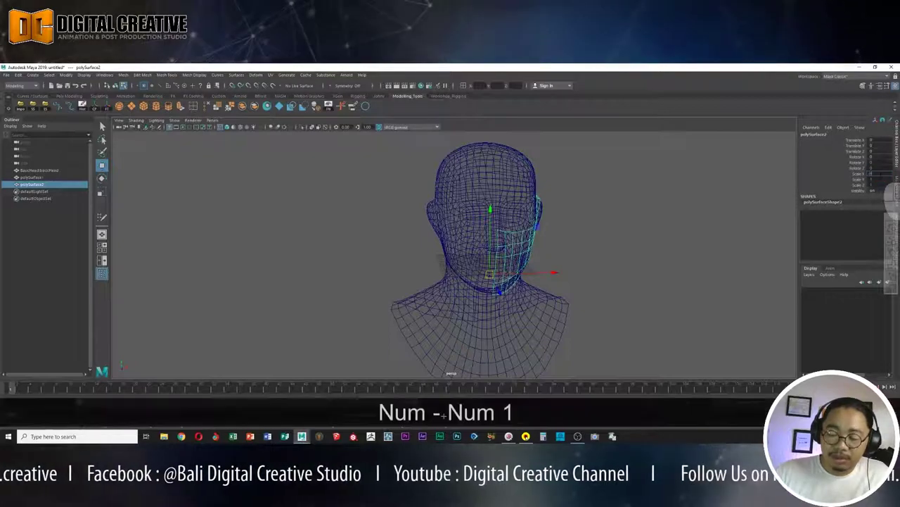
pyautogui.press('Return')
pyautogui.moveTo(605, 260)
pyautogui.keyDown('alt'); pyautogui.mouseDown()
pyautogui.moveTo(555, 263)
pyautogui.moveTo(582, 258)
pyautogui.mouseUp(); pyautogui.keyUp('alt')
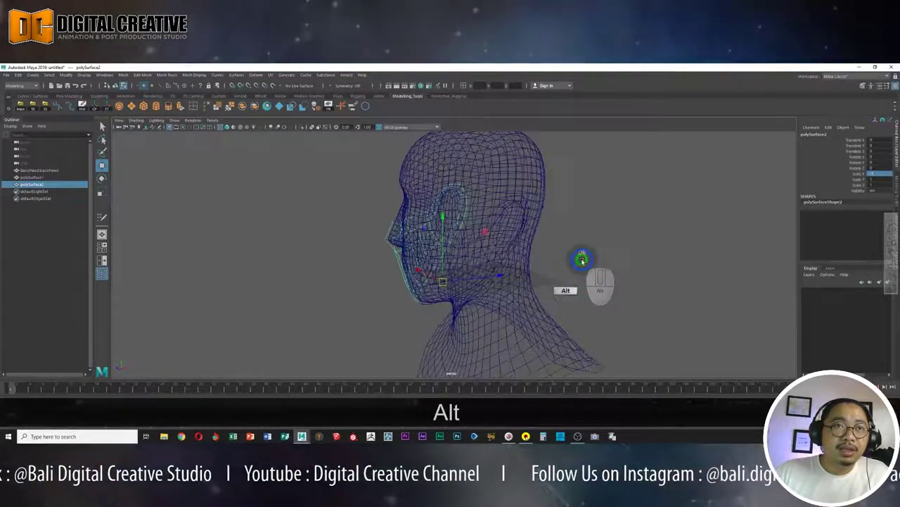
# Combine both mask halves into one mesh and delete its construction history.
pyautogui.keyDown('ctrl'); pyautogui.click(32, 177); pyautogui.keyUp('ctrl')
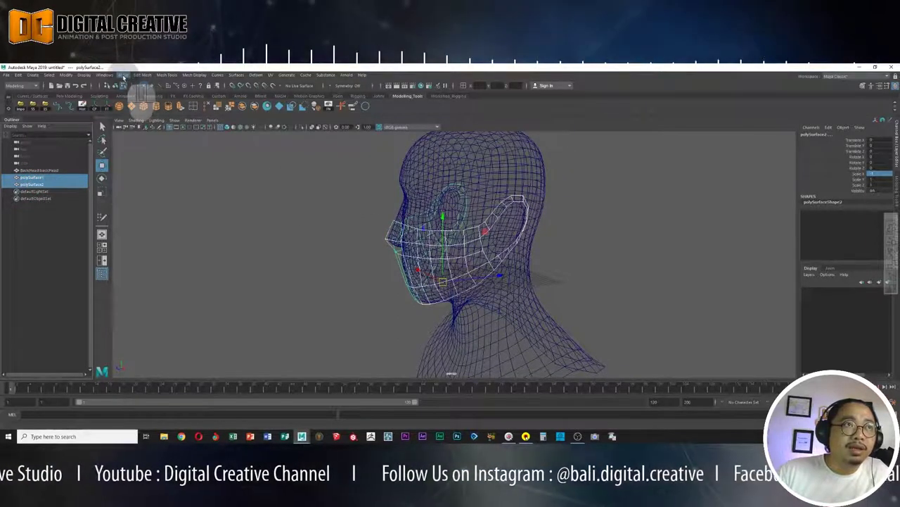
pyautogui.click(18, 87)
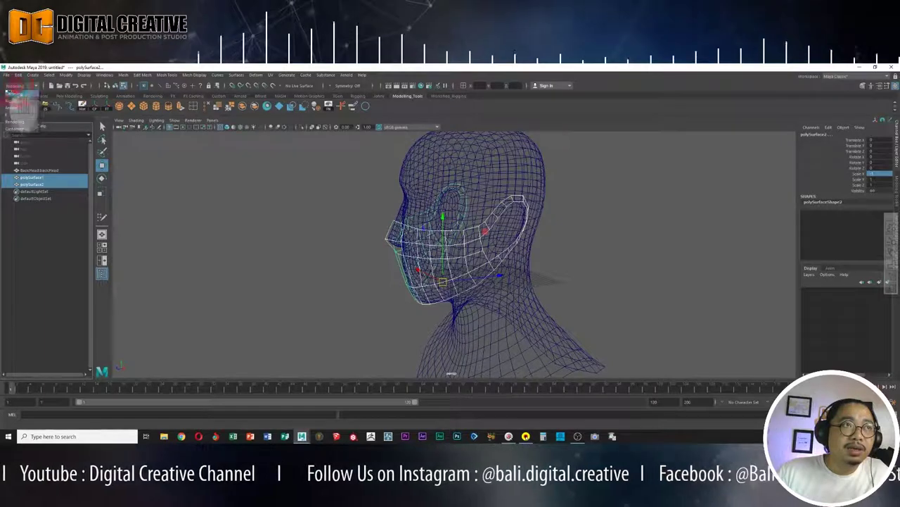
pyautogui.click(123, 75)
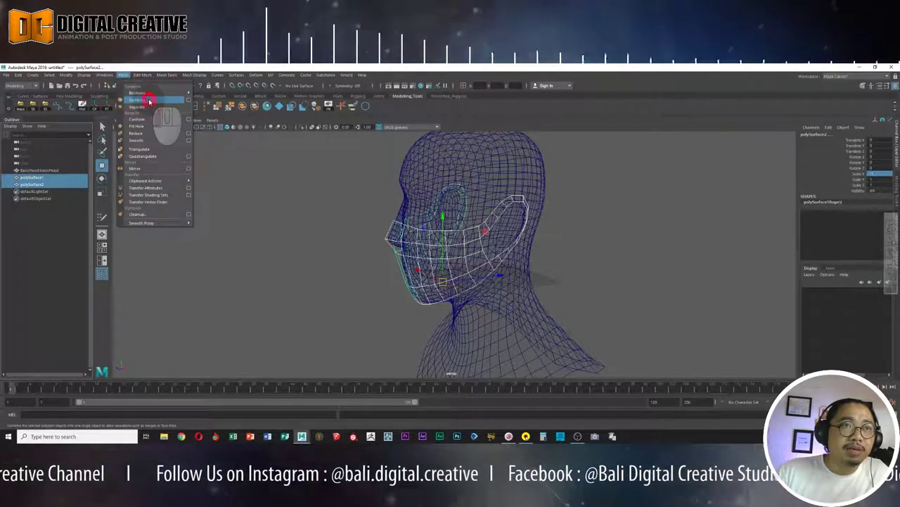
pyautogui.click(149, 103)
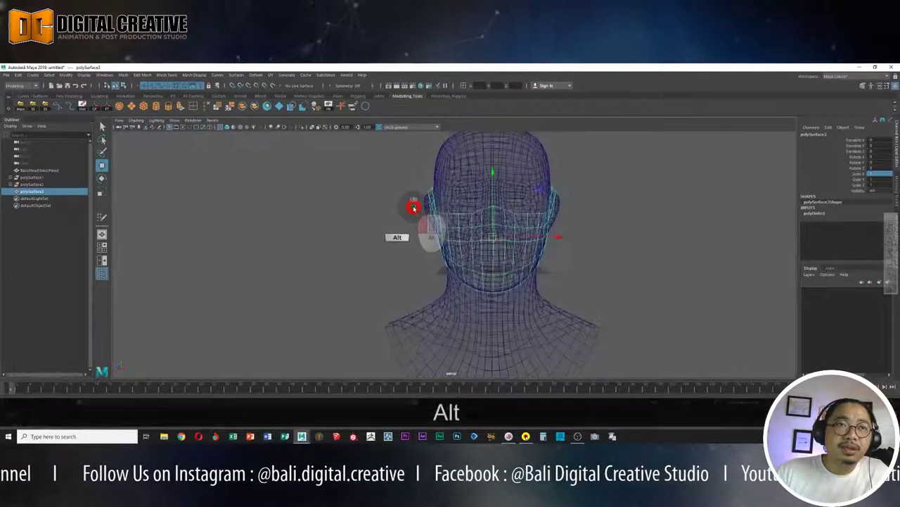
pyautogui.keyDown('alt'); pyautogui.moveTo(360, 211); pyautogui.dragTo(408, 207); pyautogui.keyUp('alt')
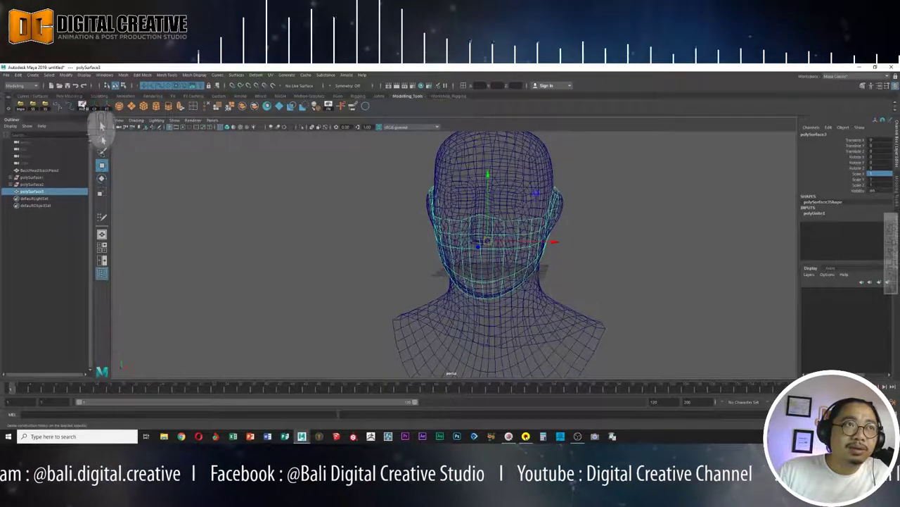
pyautogui.click(82, 107)
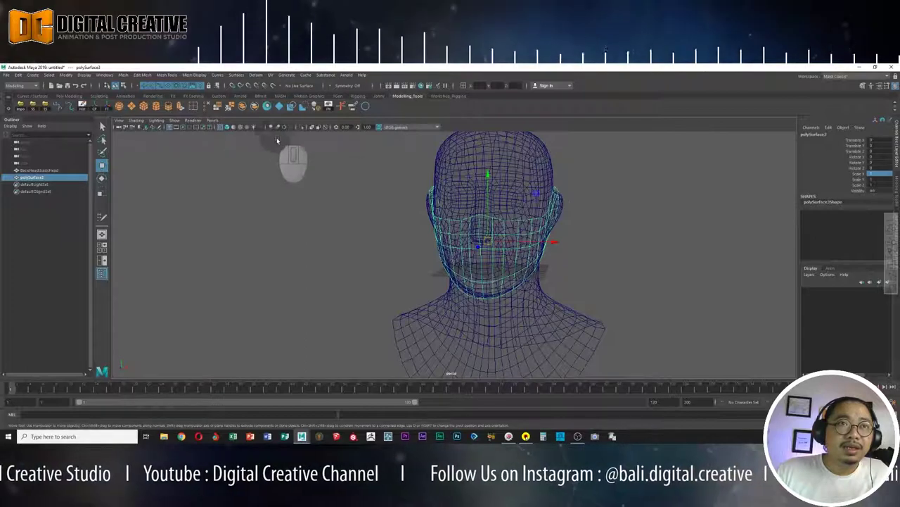
# Show the head and mask in textured display and inspect the mask's side profile.
pyautogui.press('6')
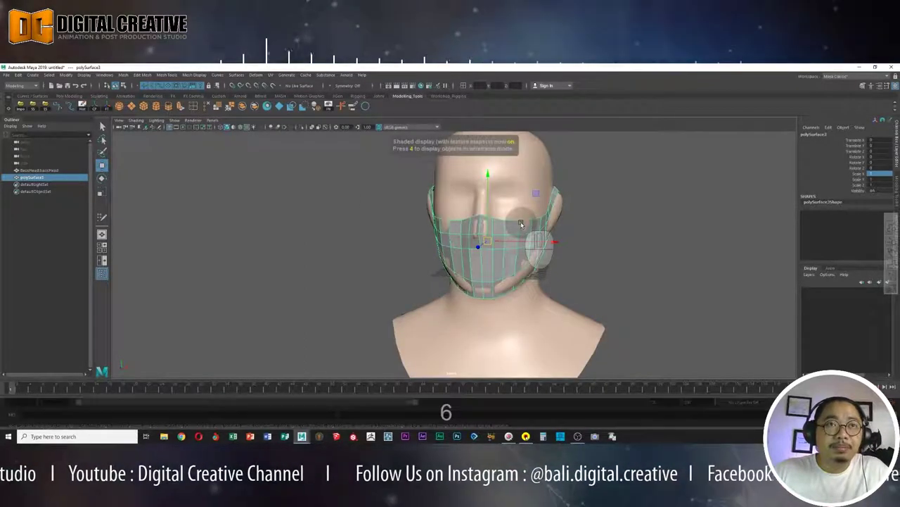
pyautogui.moveTo(624, 227)
pyautogui.keyDown('alt'); pyautogui.mouseDown()
pyautogui.moveTo(559, 220)
pyautogui.moveTo(675, 223)
pyautogui.moveTo(547, 227)
pyautogui.moveTo(711, 233)
pyautogui.moveTo(582, 227)
pyautogui.mouseUp(); pyautogui.keyUp('alt')
pyautogui.keyDown('alt'); pyautogui.moveTo(491, 227); pyautogui.dragTo(568, 245, button='right'); pyautogui.keyUp('alt')
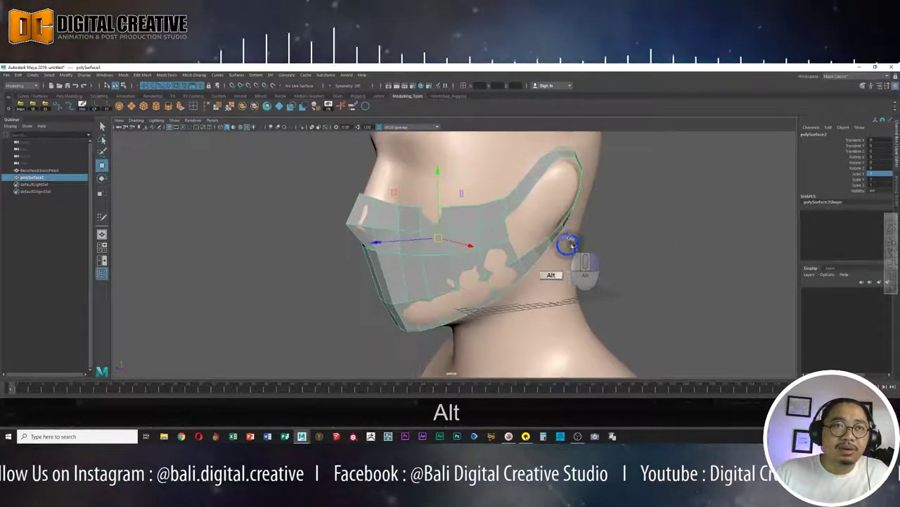
pyautogui.moveTo(568, 245)
pyautogui.keyDown('alt'); pyautogui.mouseDown()
pyautogui.moveTo(476, 242)
pyautogui.moveTo(517, 253)
pyautogui.mouseUp(); pyautogui.keyUp('alt')
pyautogui.keyDown('alt'); pyautogui.moveTo(517, 253); pyautogui.dragTo(559, 263, button='middle'); pyautogui.keyUp('alt')
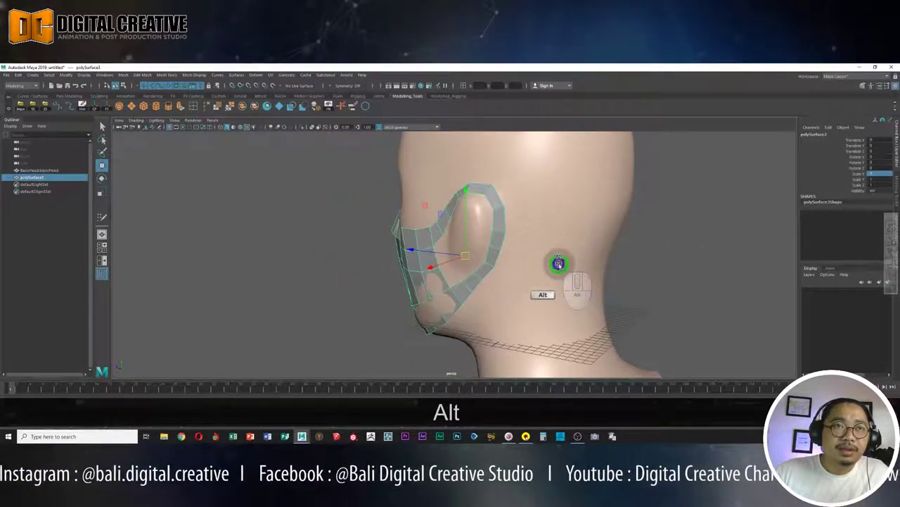
pyautogui.moveTo(417, 251)
pyautogui.keyDown('alt'); pyautogui.mouseDown()
pyautogui.moveTo(579, 218)
pyautogui.moveTo(555, 218)
pyautogui.mouseUp(); pyautogui.keyUp('alt')
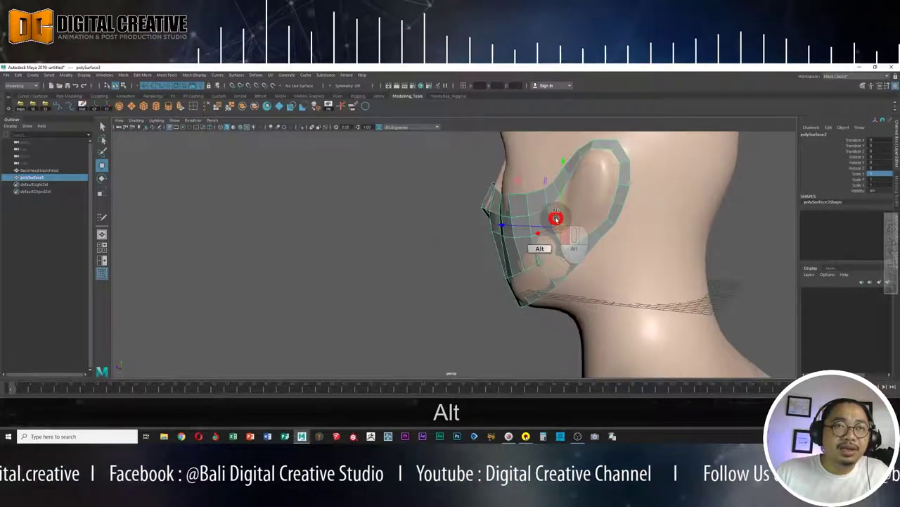
# From a close front view, pull the mask's lower chin vertices into shape.
pyautogui.keyDown('alt'); pyautogui.moveTo(496, 238); pyautogui.dragTo(601, 235); pyautogui.keyUp('alt')
pyautogui.keyDown('alt'); pyautogui.moveTo(601, 235); pyautogui.dragTo(524, 250, button='right'); pyautogui.keyUp('alt')
pyautogui.scroll(1, 416, 225)
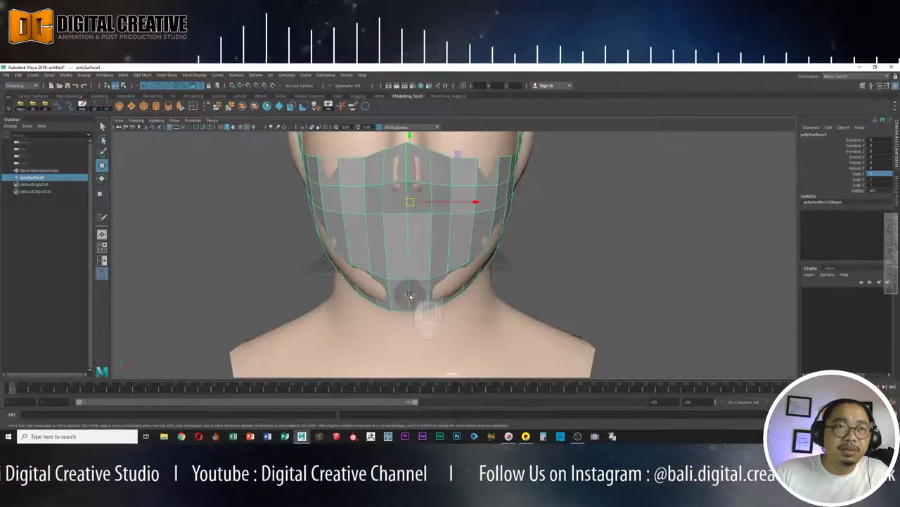
pyautogui.moveTo(410, 296); pyautogui.dragTo(437, 311)
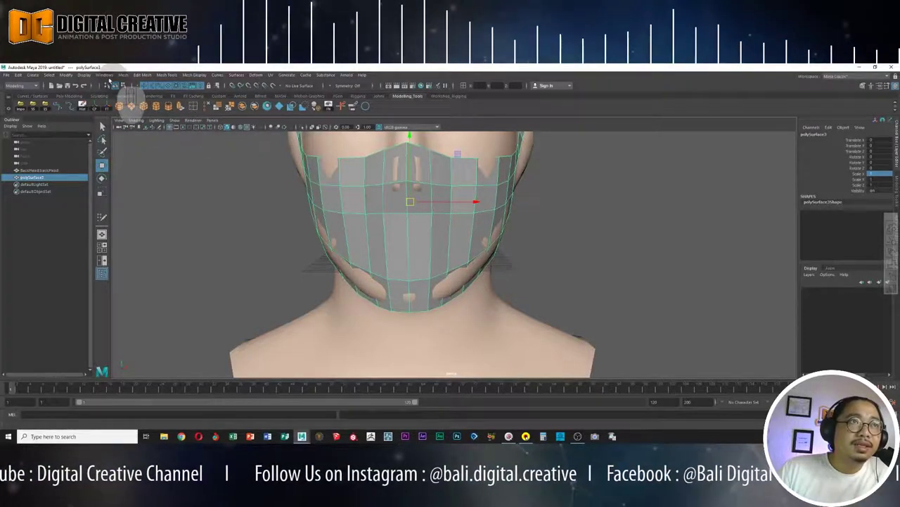
# Turn on Border Edges display for the mask and view it from a near-front angle.
pyautogui.click(83, 75)
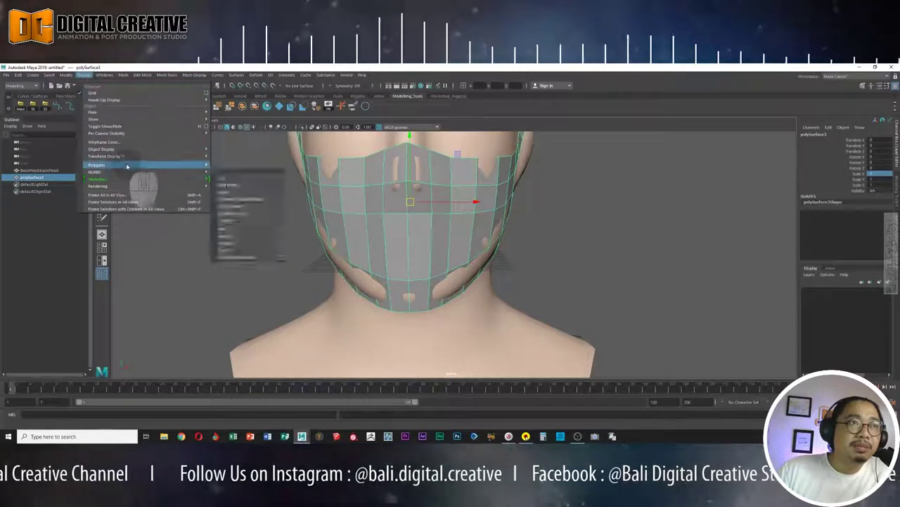
pyautogui.moveTo(97, 164)
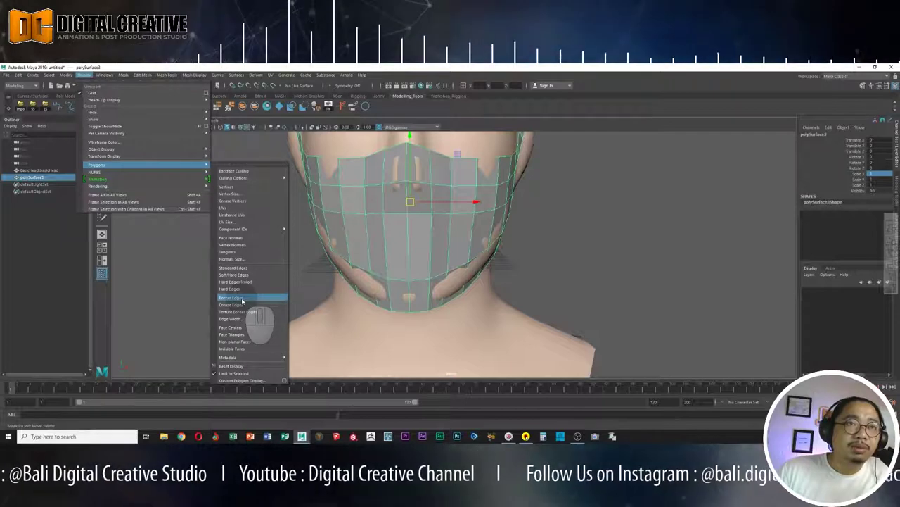
pyautogui.click(242, 298)
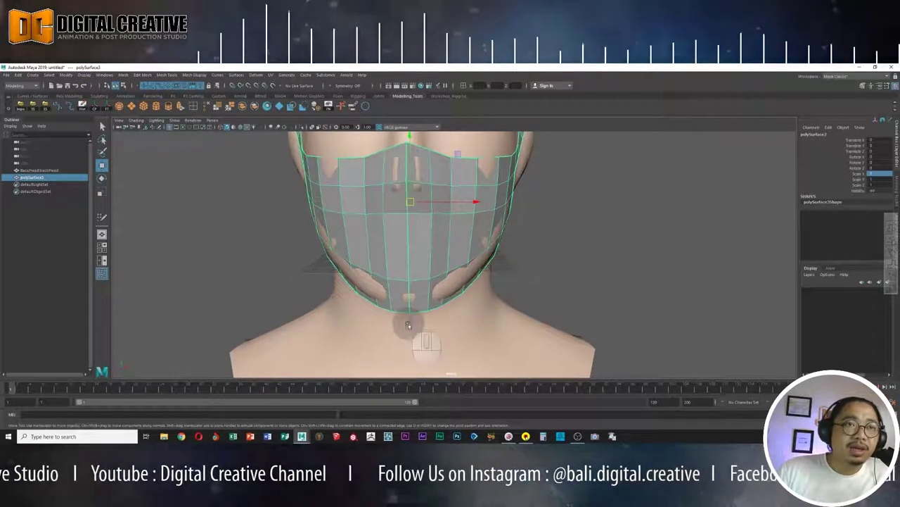
pyautogui.press('alt')
pyautogui.moveTo(437, 257)
pyautogui.keyDown('alt'); pyautogui.mouseDown()
pyautogui.moveTo(455, 248)
pyautogui.moveTo(438, 253)
pyautogui.mouseUp(); pyautogui.keyUp('alt')
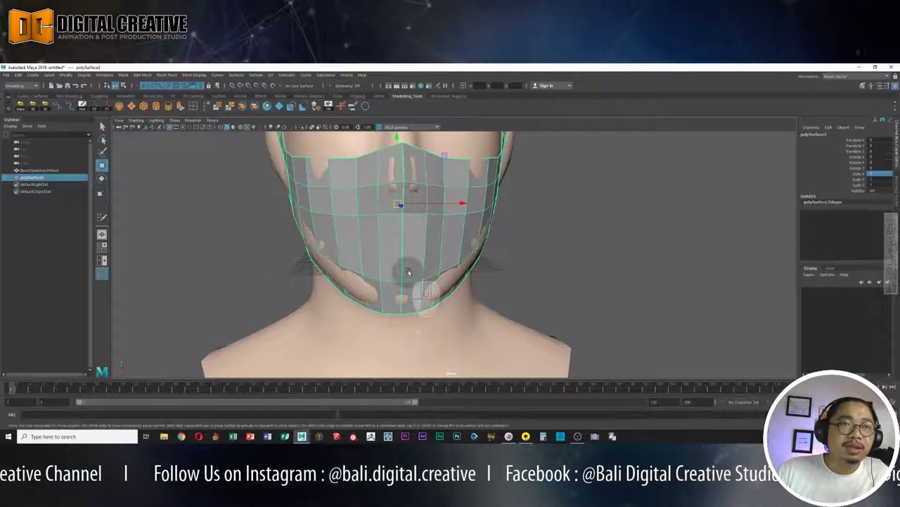
pyautogui.keyDown('alt'); pyautogui.moveTo(415, 262); pyautogui.dragTo(346, 255); pyautogui.keyUp('alt')
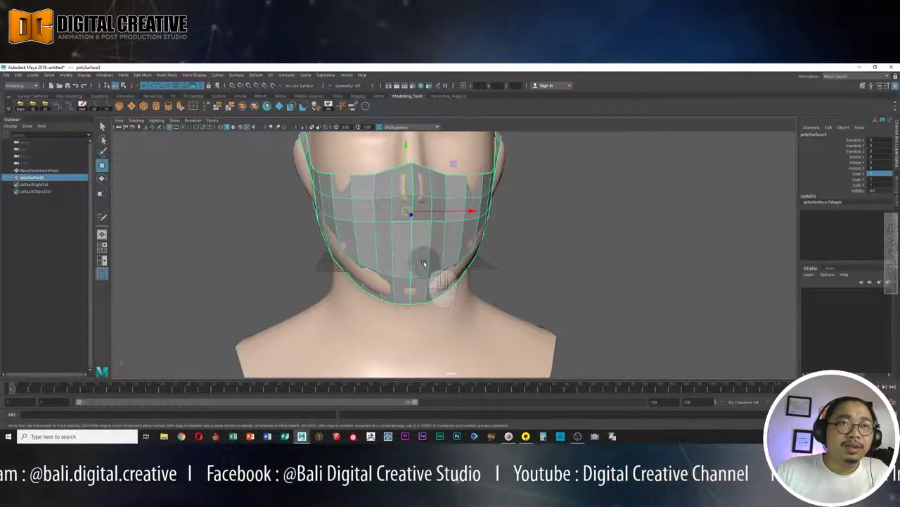
# Select the mask's centre-seam vertices and merge them with Edit Mesh > Merge.
pyautogui.rightClick(419, 258)
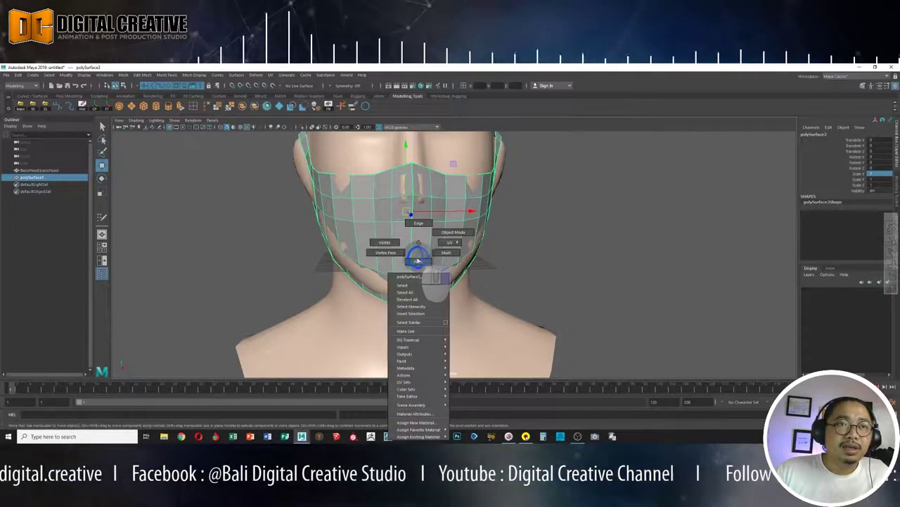
pyautogui.moveTo(417, 261); pyautogui.dragTo(387, 242, button='right')
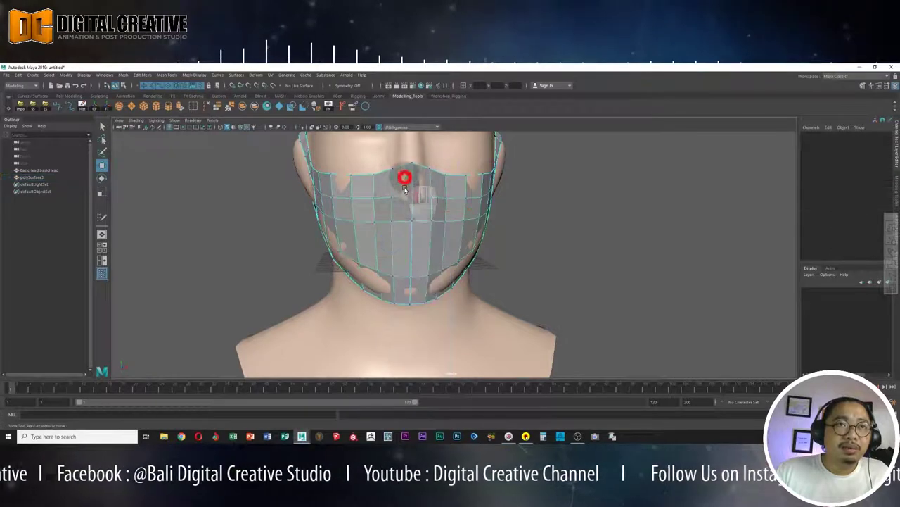
pyautogui.moveTo(405, 178); pyautogui.dragTo(416, 316)
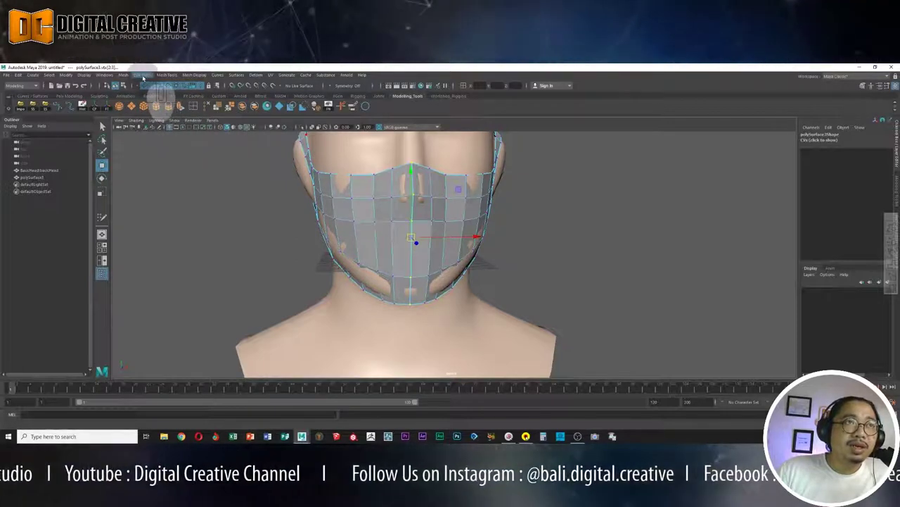
pyautogui.click(141, 75)
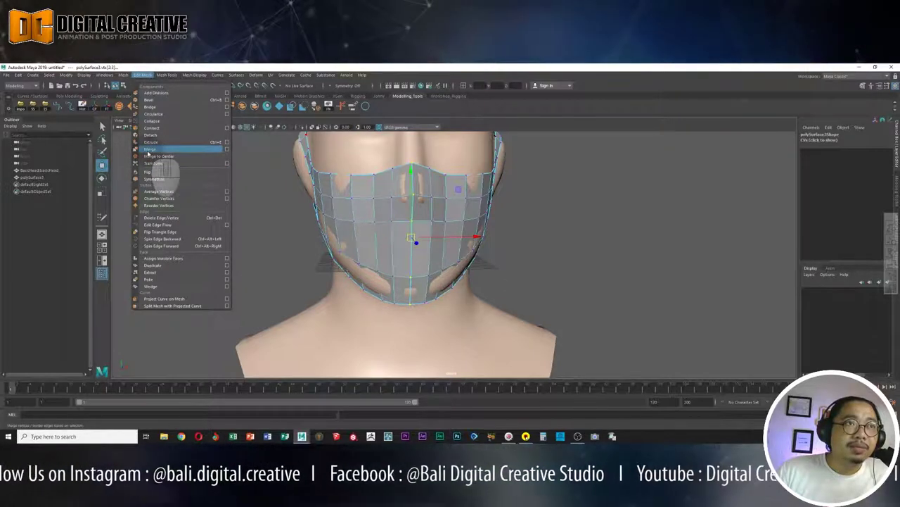
pyautogui.click(149, 151)
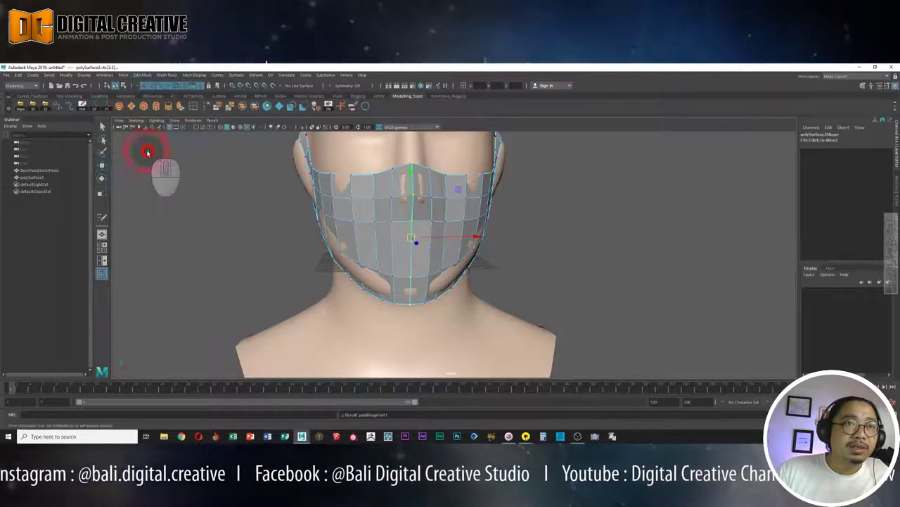
# Return the mask to Object Mode and view it from a three-quarter side angle.
pyautogui.keyDown('alt'); pyautogui.moveTo(372, 212); pyautogui.dragTo(402, 315); pyautogui.keyUp('alt')
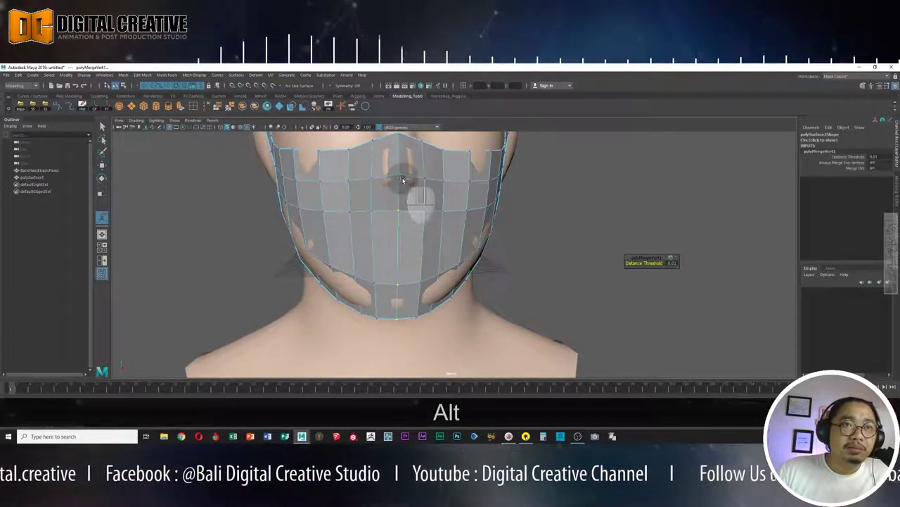
pyautogui.rightClick(419, 237)
pyautogui.click(440, 235)
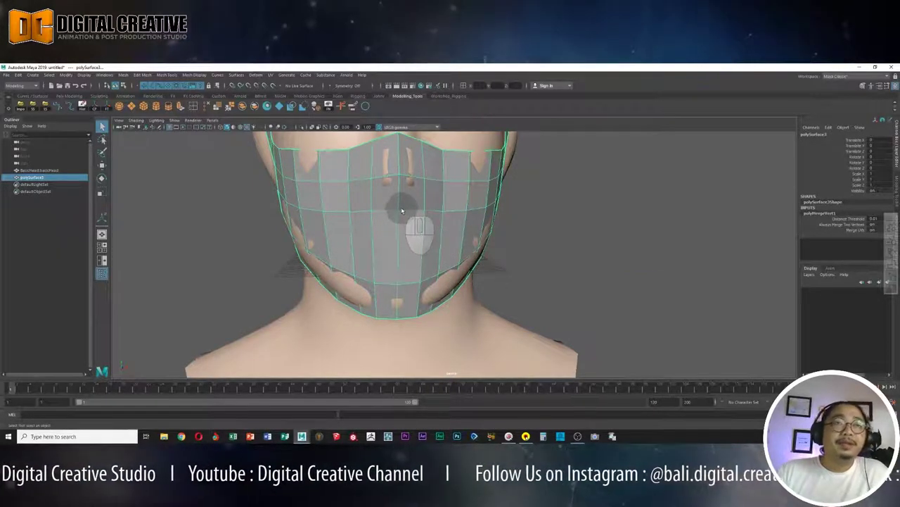
pyautogui.moveTo(402, 210)
pyautogui.keyDown('alt'); pyautogui.mouseDown()
pyautogui.moveTo(424, 215)
pyautogui.moveTo(371, 214)
pyautogui.moveTo(463, 214)
pyautogui.moveTo(552, 237)
pyautogui.mouseUp(); pyautogui.keyUp('alt')
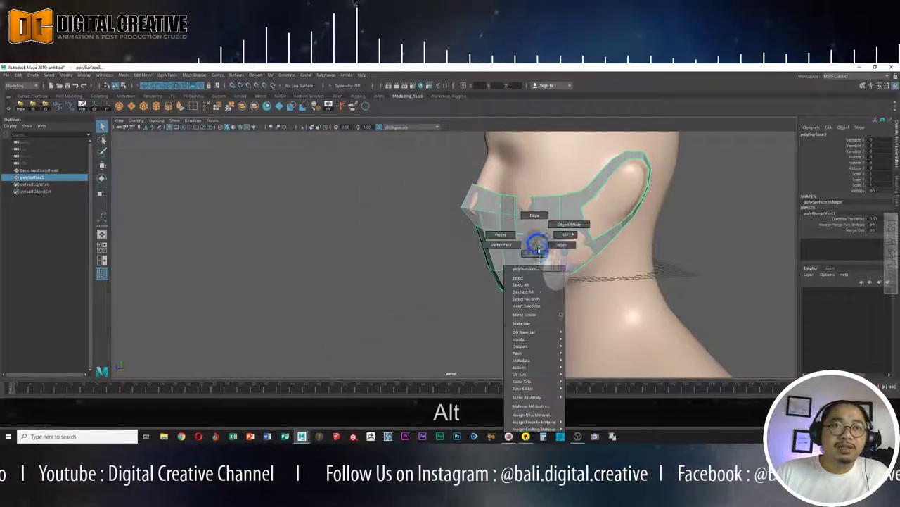
# Select all the mask's faces and apply Edit Mesh > Extrude.
pyautogui.moveTo(535, 235); pyautogui.dragTo(539, 252, button='right')
pyautogui.moveTo(539, 251)
pyautogui.keyDown('alt'); pyautogui.mouseDown()
pyautogui.moveTo(553, 221)
pyautogui.moveTo(482, 185)
pyautogui.moveTo(418, 190)
pyautogui.mouseUp(); pyautogui.keyUp('alt')
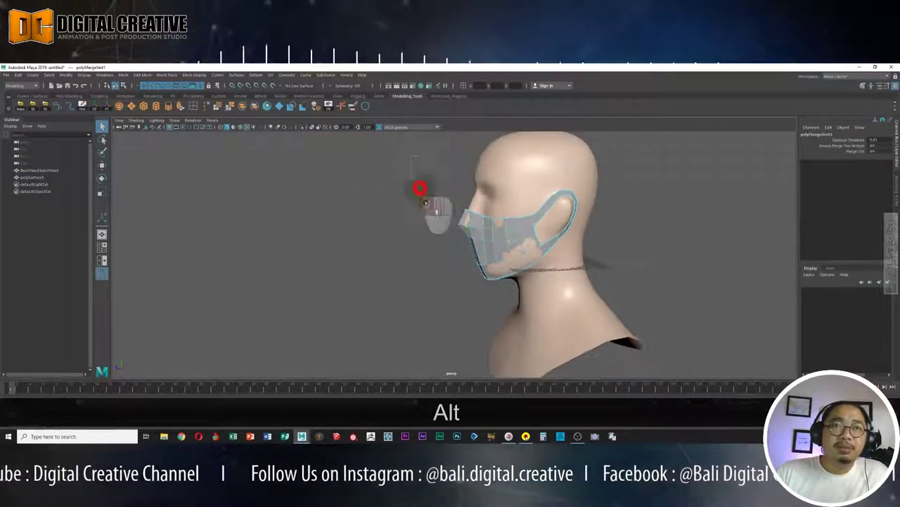
pyautogui.moveTo(664, 316)
pyautogui.keyDown('alt'); pyautogui.mouseDown()
pyautogui.moveTo(577, 272)
pyautogui.moveTo(643, 267)
pyautogui.moveTo(497, 270)
pyautogui.mouseUp(); pyautogui.keyUp('alt')
pyautogui.keyDown('alt'); pyautogui.moveTo(497, 270); pyautogui.dragTo(598, 295, button='right'); pyautogui.keyUp('alt')
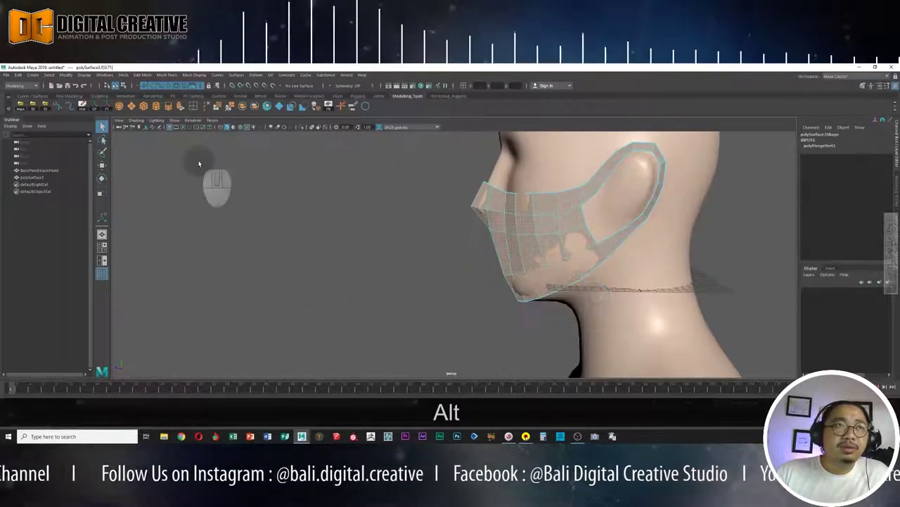
pyautogui.click(180, 106)
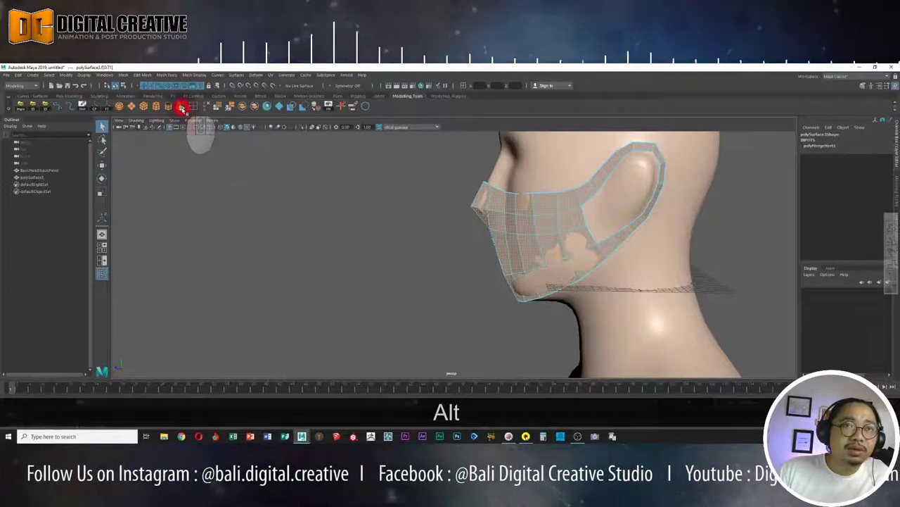
# Push the extruded faces outward to about 0.43 Local Translate Z, then clear the selection.
pyautogui.moveTo(438, 226)
pyautogui.keyDown('alt'); pyautogui.mouseDown()
pyautogui.moveTo(416, 228)
pyautogui.moveTo(523, 169)
pyautogui.mouseUp(); pyautogui.keyUp('alt')
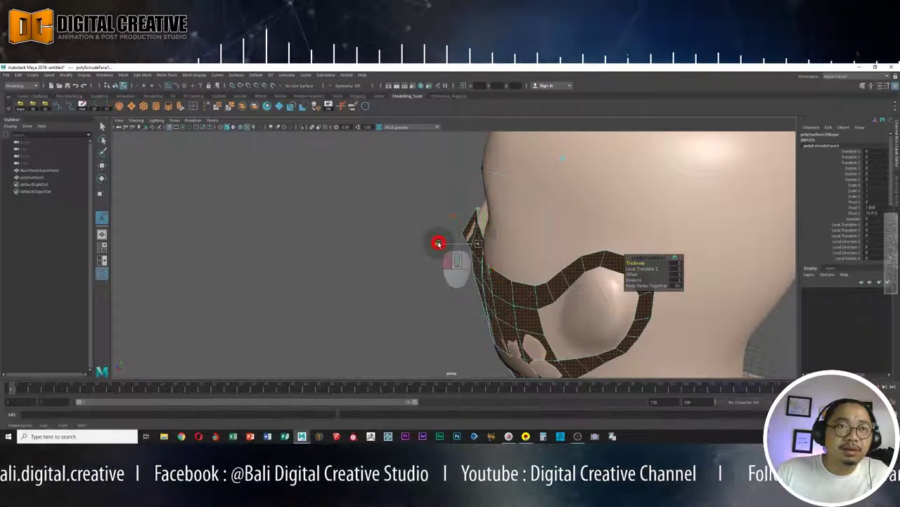
pyautogui.moveTo(437, 244); pyautogui.dragTo(436, 244)
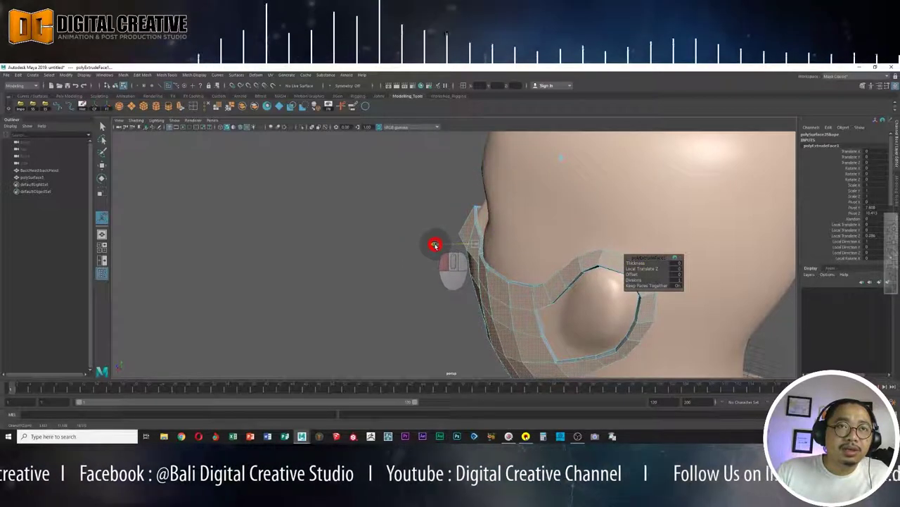
pyautogui.moveTo(433, 245); pyautogui.dragTo(433, 246)
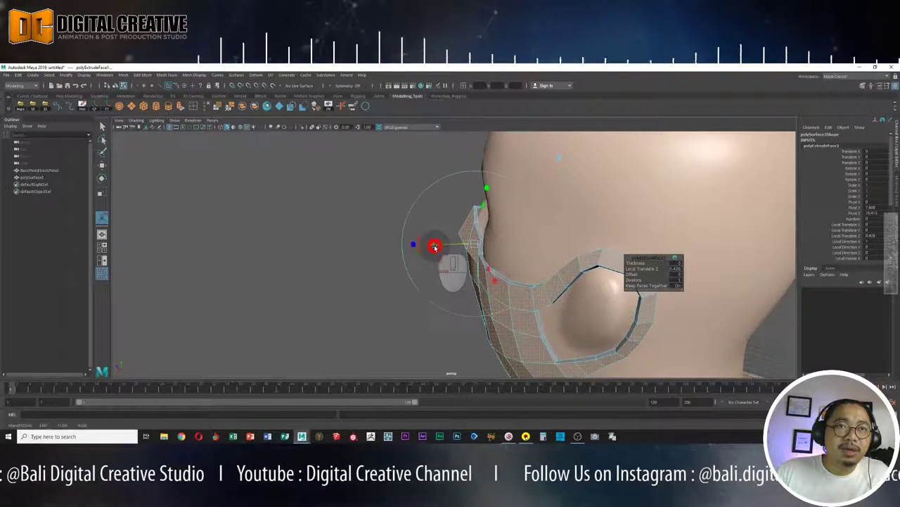
pyautogui.moveTo(509, 227)
pyautogui.keyDown('alt'); pyautogui.mouseDown()
pyautogui.moveTo(573, 207)
pyautogui.moveTo(653, 207)
pyautogui.moveTo(645, 225)
pyautogui.moveTo(589, 231)
pyautogui.moveTo(597, 218)
pyautogui.moveTo(618, 214)
pyautogui.mouseUp(); pyautogui.keyUp('alt')
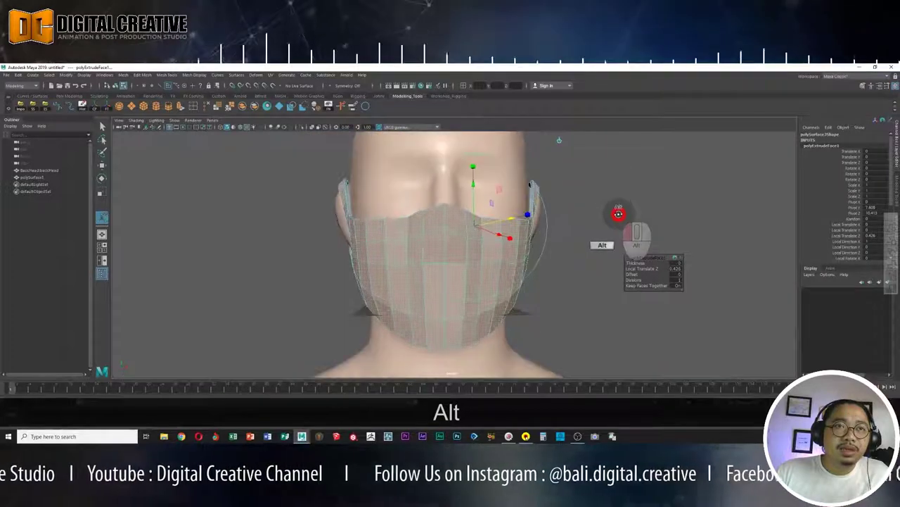
pyautogui.moveTo(471, 242); pyautogui.dragTo(496, 241, button='right')
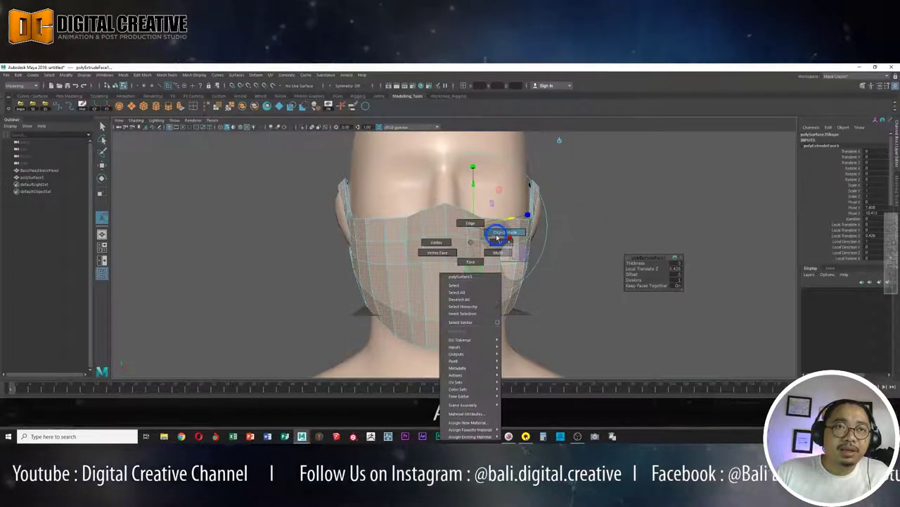
pyautogui.click(639, 223)
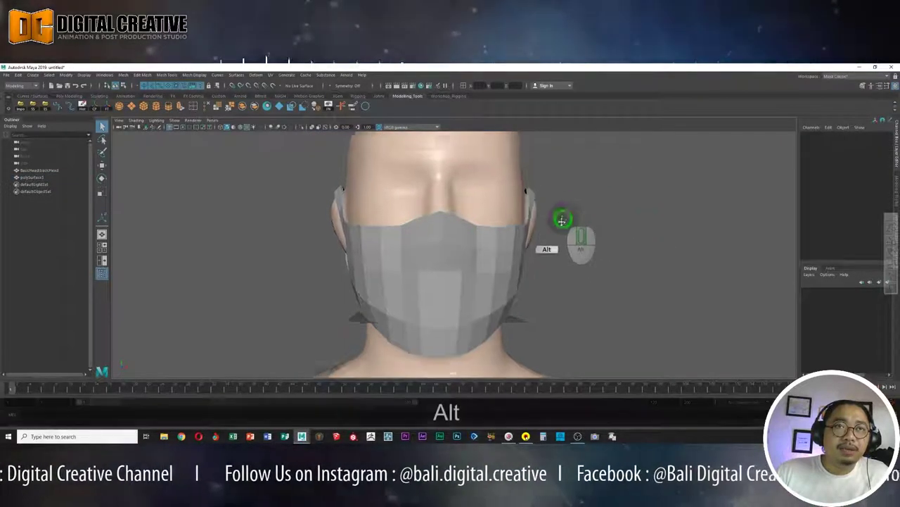
# Select the smoothed mask, frame its front edge and chin, and enter Vertex mode.
pyautogui.moveTo(565, 221)
pyautogui.keyDown('alt'); pyautogui.mouseDown()
pyautogui.moveTo(543, 260)
pyautogui.moveTo(474, 265)
pyautogui.mouseUp(); pyautogui.keyUp('alt')
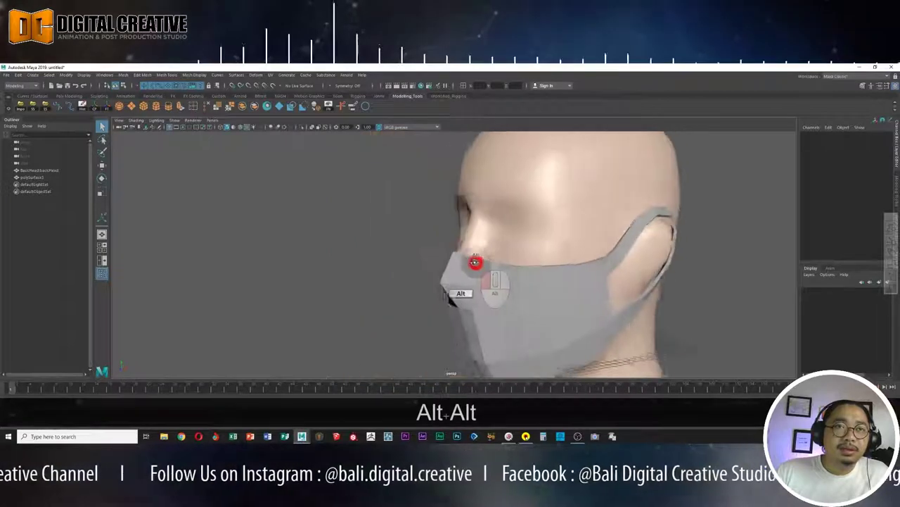
pyautogui.click(486, 296)
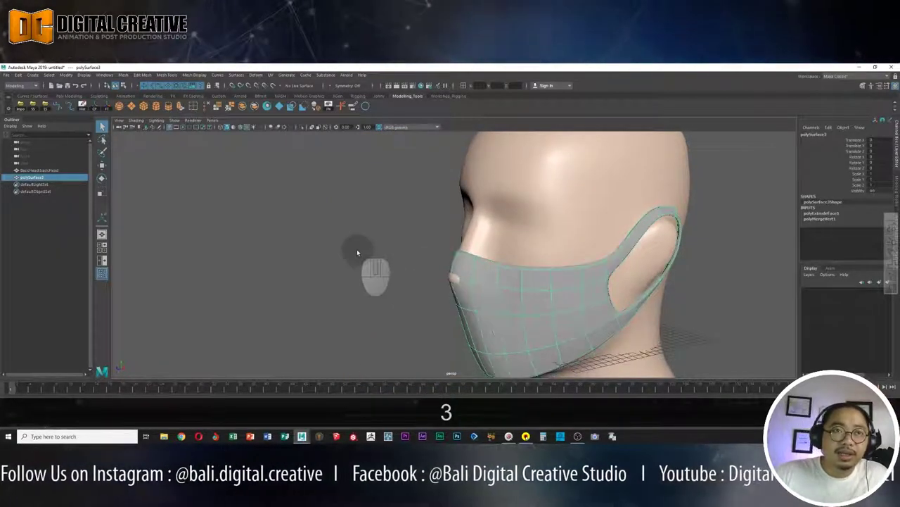
pyautogui.keyDown('alt'); pyautogui.moveTo(357, 249); pyautogui.dragTo(315, 246); pyautogui.keyUp('alt')
pyautogui.keyDown('alt'); pyautogui.moveTo(315, 246); pyautogui.dragTo(401, 257, button='right'); pyautogui.keyUp('alt')
pyautogui.keyDown('alt'); pyautogui.moveTo(400, 257); pyautogui.dragTo(402, 175, button='middle'); pyautogui.keyUp('alt')
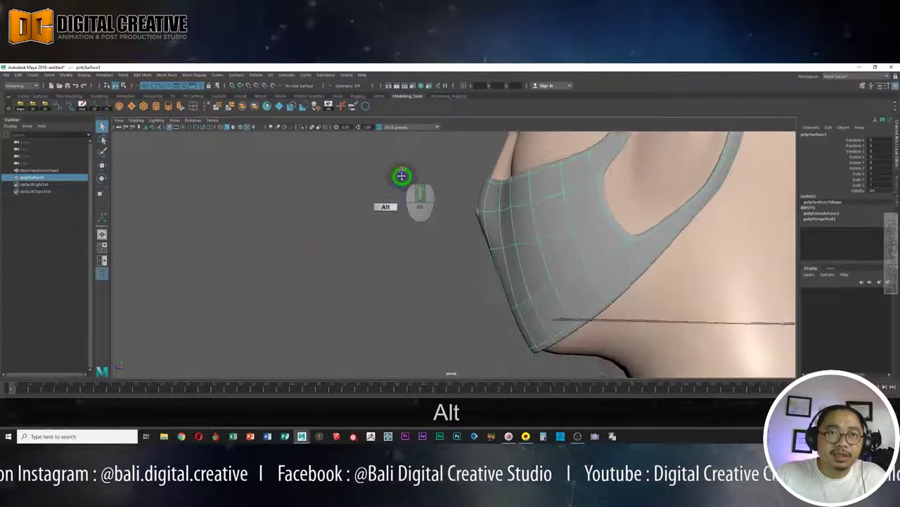
pyautogui.rightClick(486, 211)
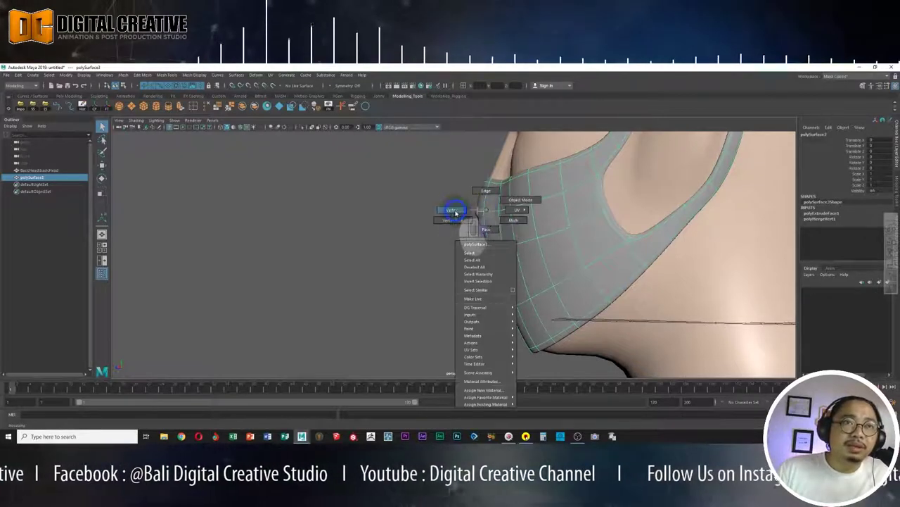
pyautogui.click(454, 211)
# In Side view, move the mask's top front vertex up over the nose bridge.
pyautogui.press('space')
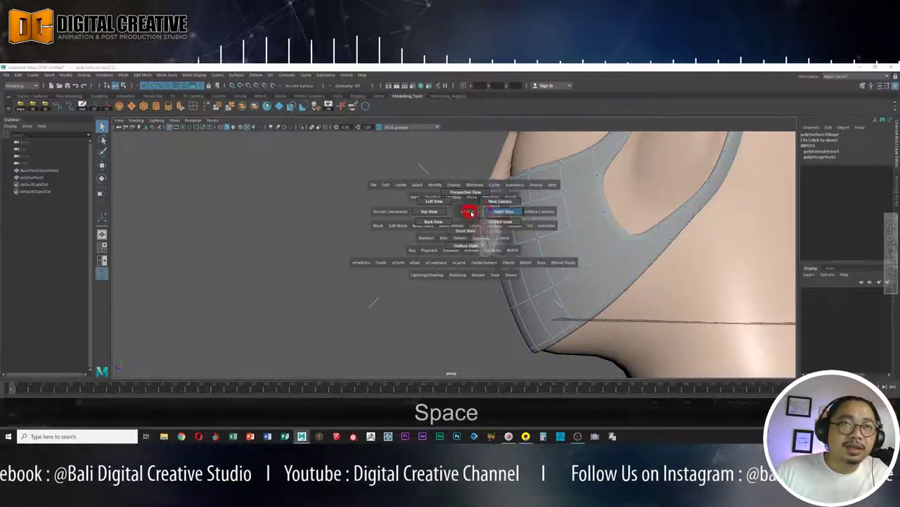
pyautogui.click(476, 214)
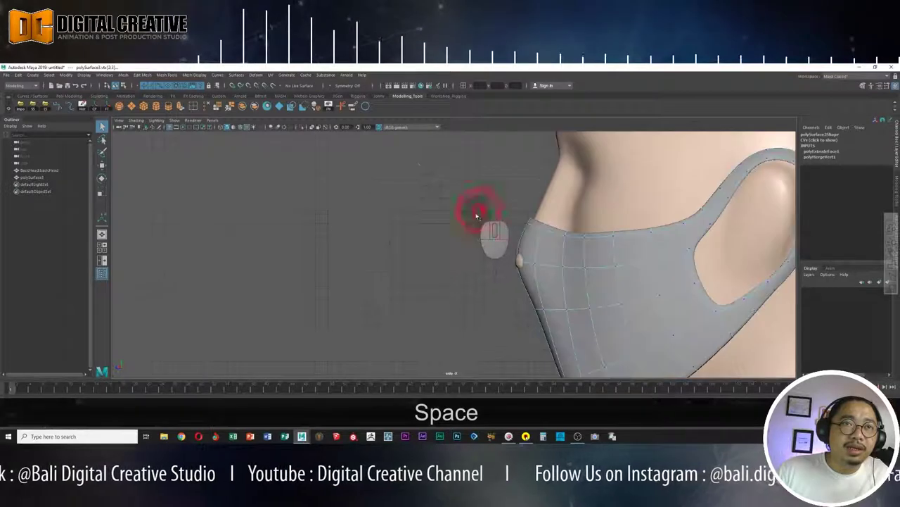
pyautogui.click(525, 274)
pyautogui.press('w')
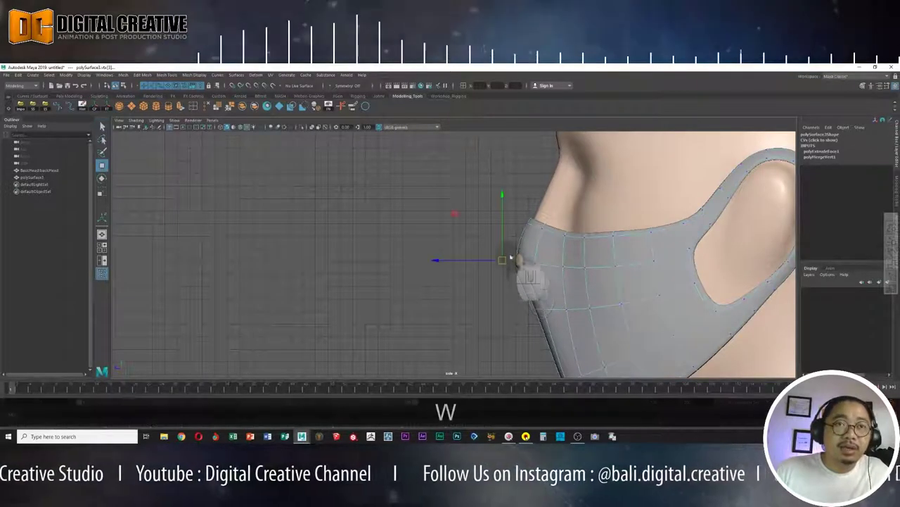
pyautogui.click(498, 262)
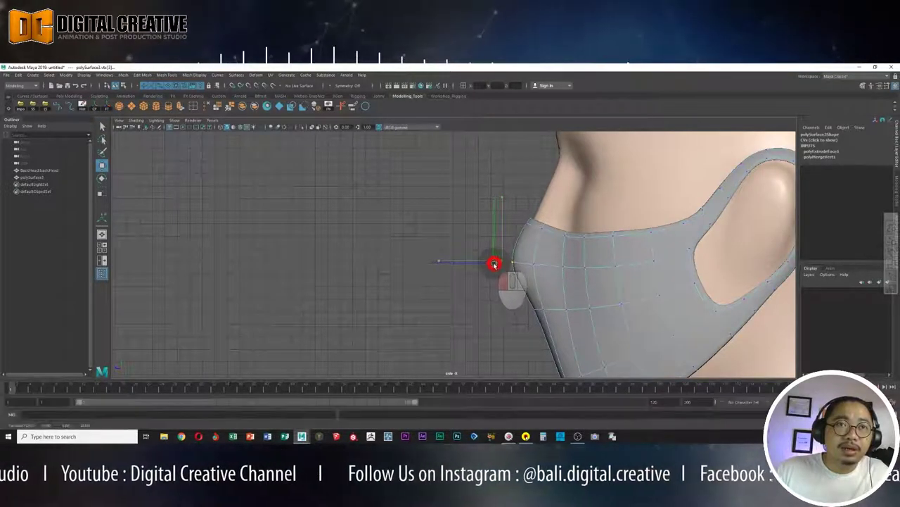
pyautogui.click(445, 216)
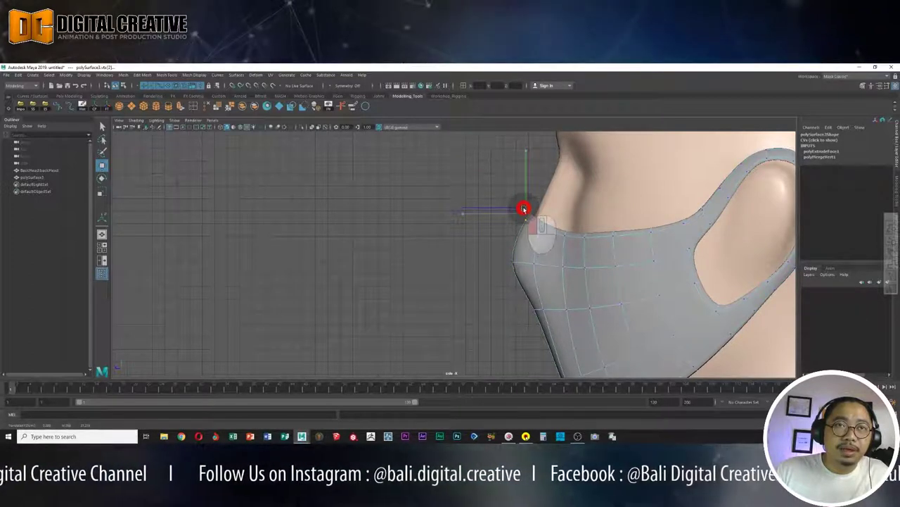
pyautogui.click(524, 208)
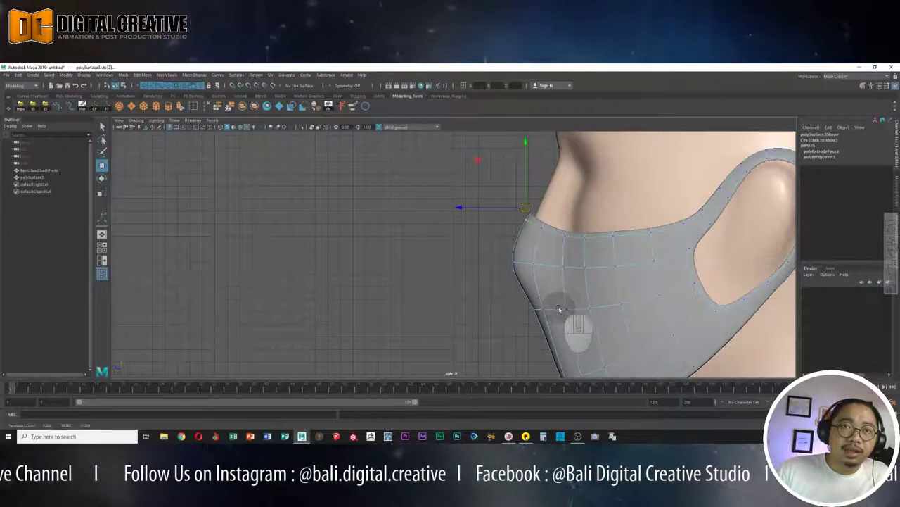
# Return the mask to Object Mode, go back to perspective view, and deselect it.
pyautogui.moveTo(625, 242); pyautogui.dragTo(628, 280, button='right')
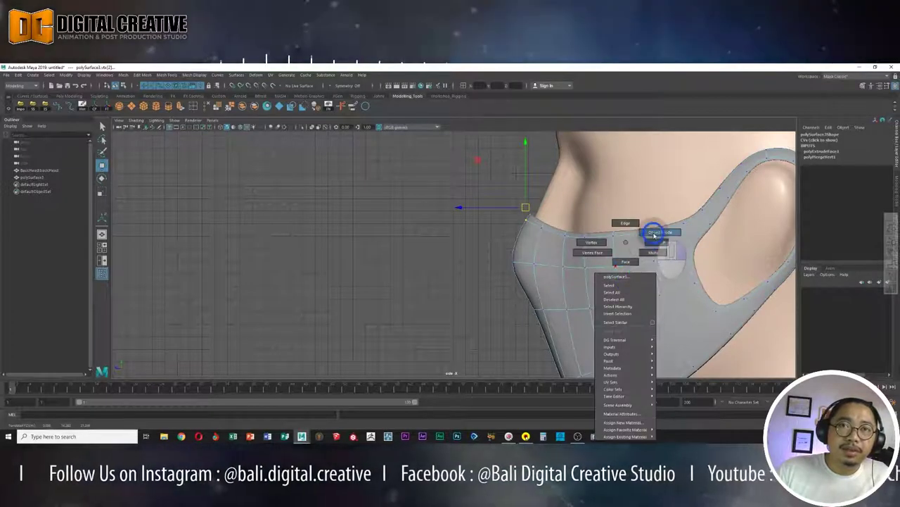
pyautogui.click(651, 242)
pyautogui.hotkey('alt', 'space')
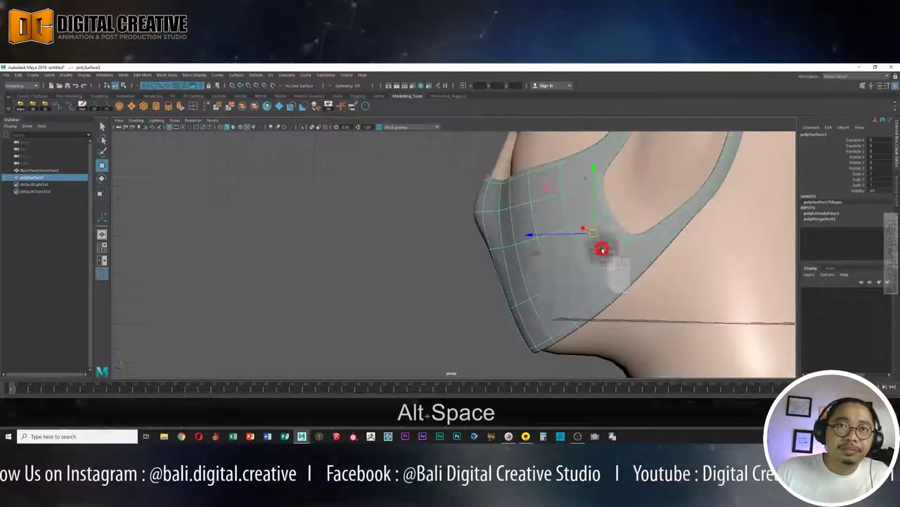
pyautogui.moveTo(602, 261)
pyautogui.keyDown('alt'); pyautogui.mouseDown()
pyautogui.moveTo(635, 261)
pyautogui.moveTo(504, 279)
pyautogui.moveTo(678, 272)
pyautogui.moveTo(540, 278)
pyautogui.moveTo(559, 276)
pyautogui.mouseUp(); pyautogui.keyUp('alt')
pyautogui.click(623, 261)
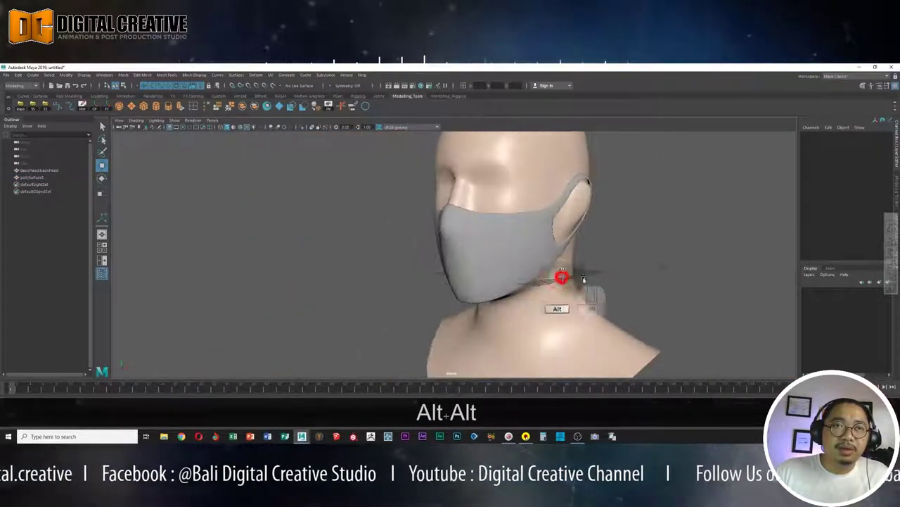
pyautogui.keyDown('alt'); pyautogui.moveTo(559, 275); pyautogui.dragTo(499, 267, button='right'); pyautogui.keyUp('alt')
pyautogui.moveTo(497, 241)
pyautogui.keyDown('alt'); pyautogui.mouseDown()
pyautogui.moveTo(638, 237)
pyautogui.moveTo(388, 247)
pyautogui.moveTo(231, 237)
pyautogui.mouseUp(); pyautogui.keyUp('alt')
pyautogui.keyDown('alt'); pyautogui.moveTo(401, 237); pyautogui.dragTo(463, 235, button='right'); pyautogui.keyUp('alt')
pyautogui.keyDown('alt'); pyautogui.moveTo(462, 236); pyautogui.dragTo(556, 225, button='middle'); pyautogui.keyUp('alt')
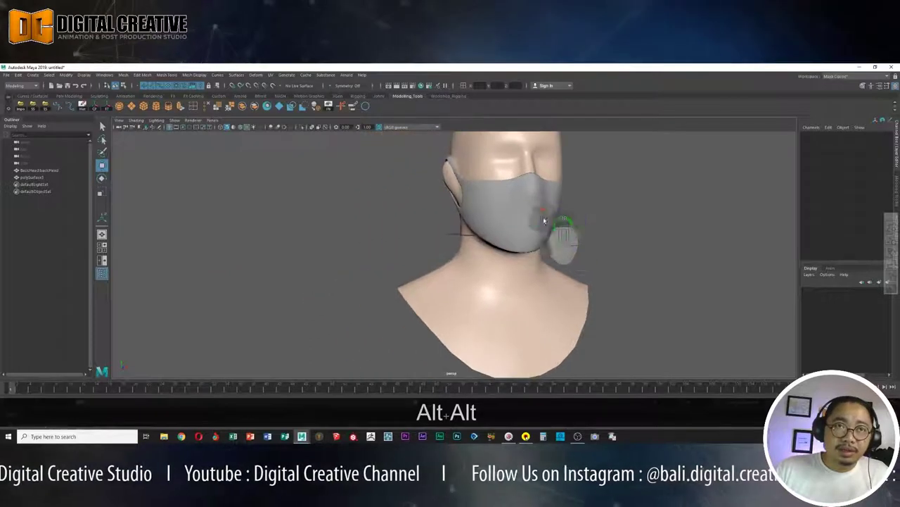
pyautogui.click(540, 216)
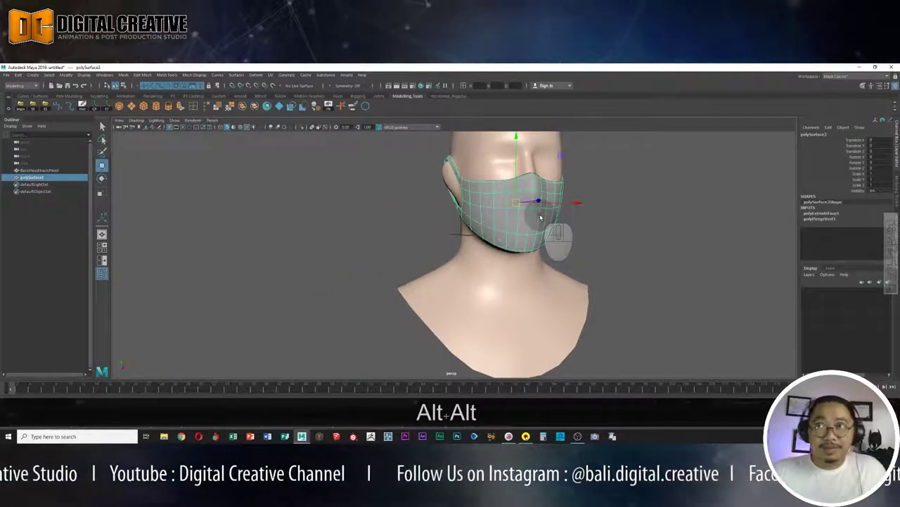
pyautogui.moveTo(514, 246)
pyautogui.keyDown('alt'); pyautogui.mouseDown()
pyautogui.moveTo(585, 263)
pyautogui.moveTo(518, 261)
pyautogui.moveTo(542, 257)
pyautogui.mouseUp(); pyautogui.keyUp('alt')
pyautogui.keyDown('alt'); pyautogui.moveTo(542, 258); pyautogui.dragTo(489, 258, button='middle'); pyautogui.keyUp('alt')
pyautogui.moveTo(488, 258)
pyautogui.keyDown('alt'); pyautogui.mouseDown(button='right')
pyautogui.moveTo(463, 263)
pyautogui.moveTo(477, 268)
pyautogui.moveTo(477, 296)
pyautogui.moveTo(472, 285)
pyautogui.mouseUp(button='right'); pyautogui.keyUp('alt')
pyautogui.keyDown('alt'); pyautogui.moveTo(472, 285); pyautogui.dragTo(467, 283, button='middle'); pyautogui.keyUp('alt')
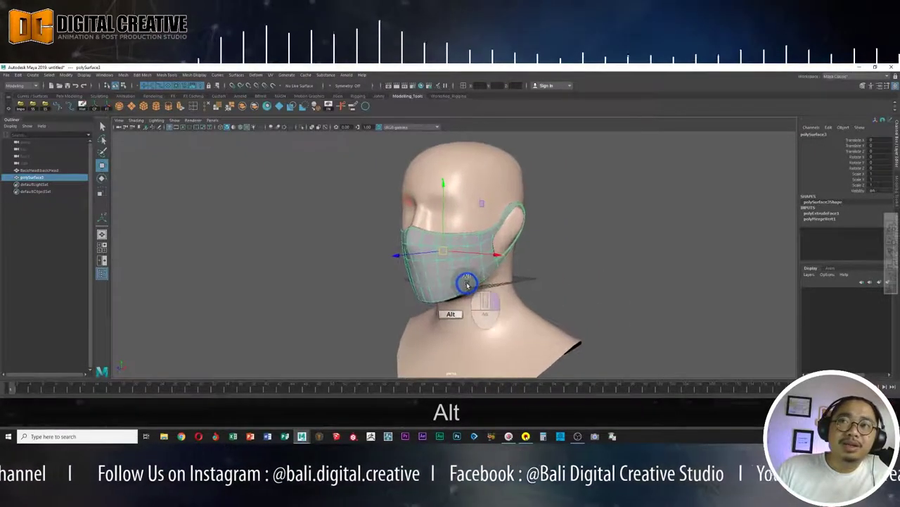
pyautogui.keyDown('alt'); pyautogui.moveTo(467, 283); pyautogui.dragTo(496, 283, button='right'); pyautogui.keyUp('alt')
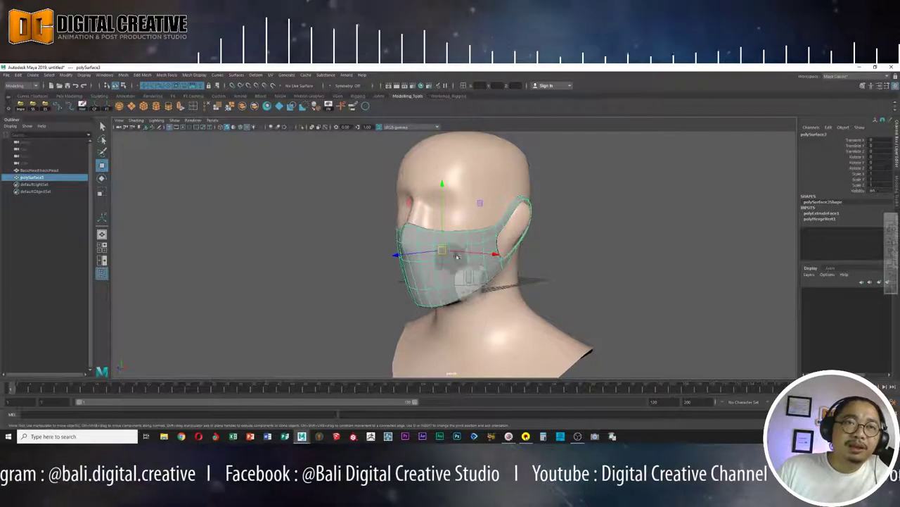
pyautogui.click(455, 278)
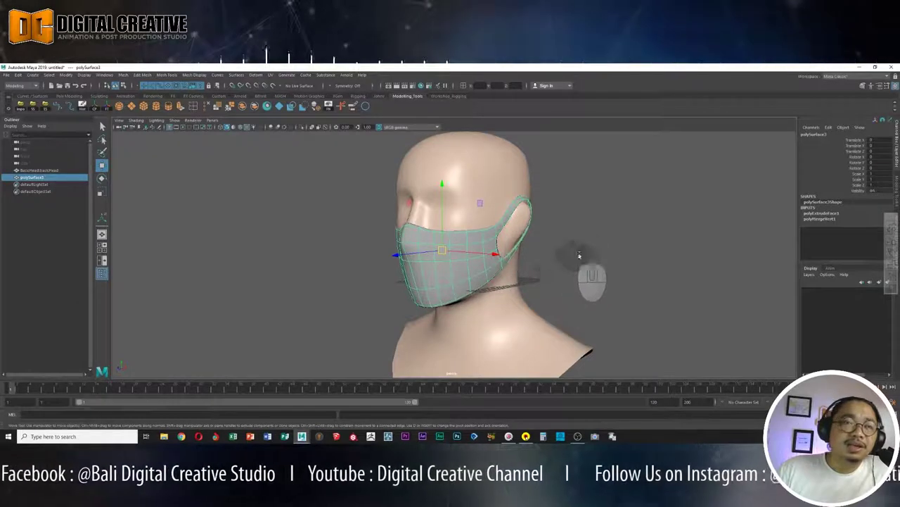
pyautogui.moveTo(573, 247)
pyautogui.keyDown('alt'); pyautogui.mouseDown()
pyautogui.moveTo(440, 255)
pyautogui.moveTo(527, 255)
pyautogui.mouseUp(); pyautogui.keyUp('alt')
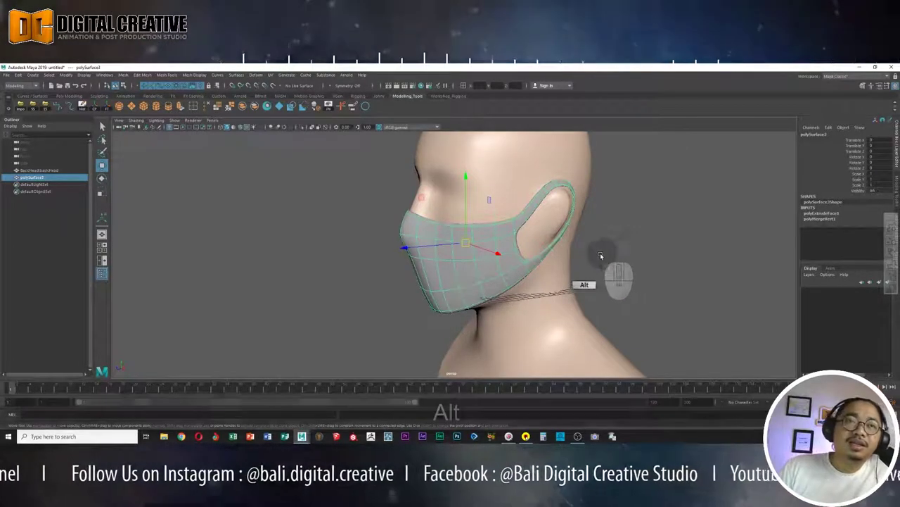
pyautogui.moveTo(600, 253)
pyautogui.keyDown('alt'); pyautogui.mouseDown()
pyautogui.moveTo(630, 244)
pyautogui.moveTo(659, 261)
pyautogui.mouseUp(); pyautogui.keyUp('alt')
pyautogui.keyDown('alt'); pyautogui.moveTo(659, 261); pyautogui.dragTo(587, 251, button='right'); pyautogui.keyUp('alt')
pyautogui.moveTo(586, 251)
pyautogui.keyDown('alt'); pyautogui.mouseDown()
pyautogui.moveTo(612, 237)
pyautogui.moveTo(591, 244)
pyautogui.mouseUp(); pyautogui.keyUp('alt')
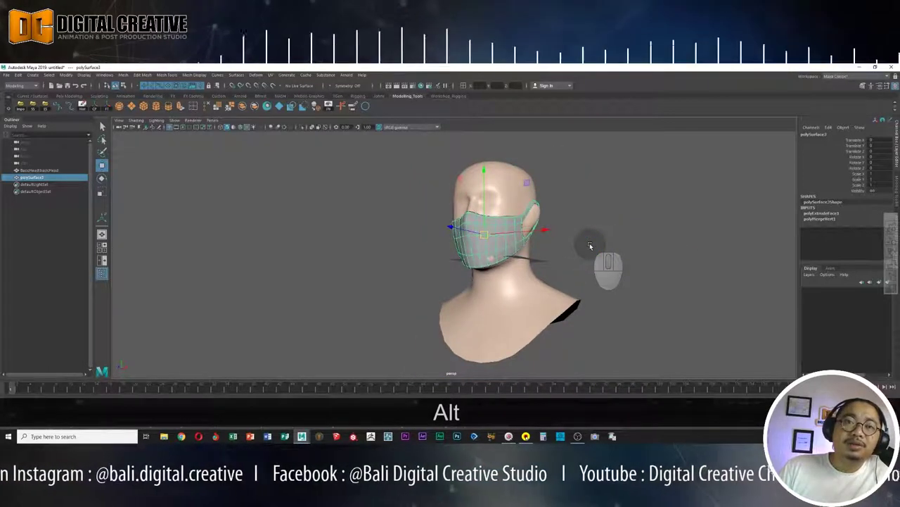